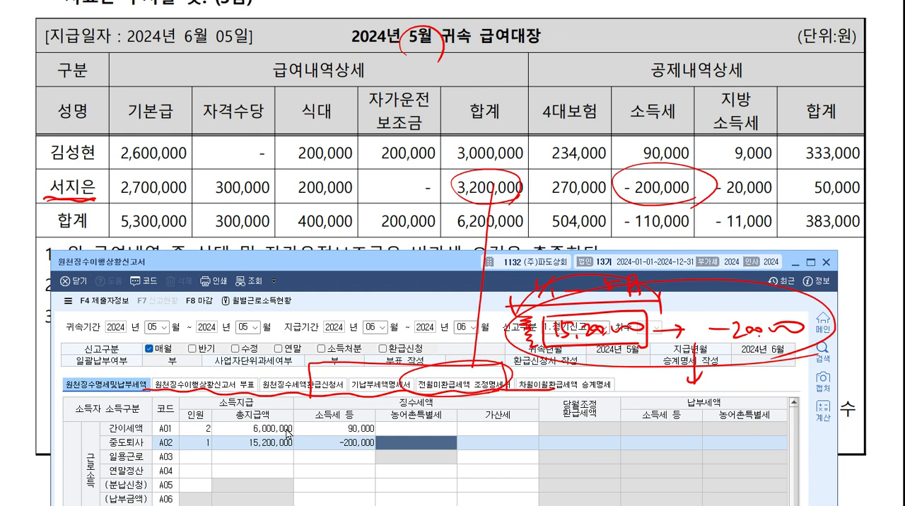
# Examine the headcount, total payment and income tax entries in the 간이세액, 중도퇴사 and 가감계 rows, plus the refund section.
pyautogui.press('Escape')
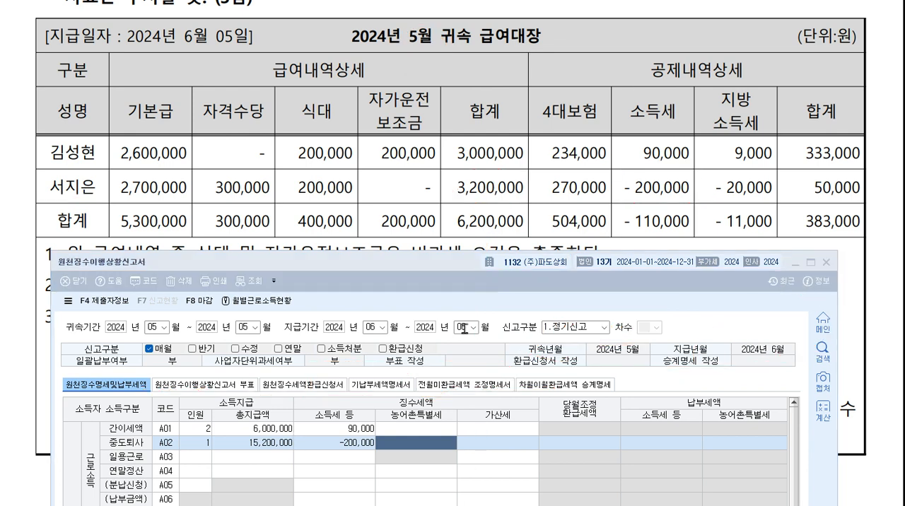
pyautogui.moveTo(456, 266); pyautogui.dragTo(440, 465)
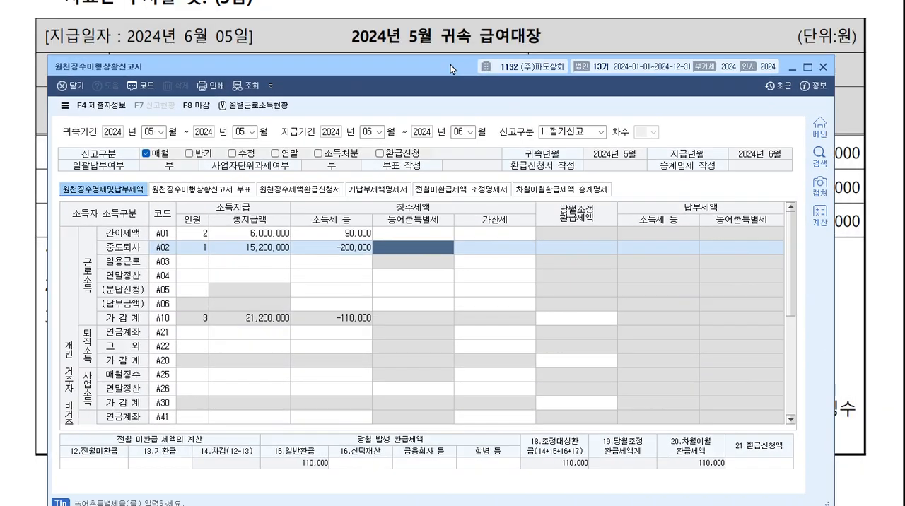
pyautogui.moveTo(451, 68); pyautogui.dragTo(451, 48)
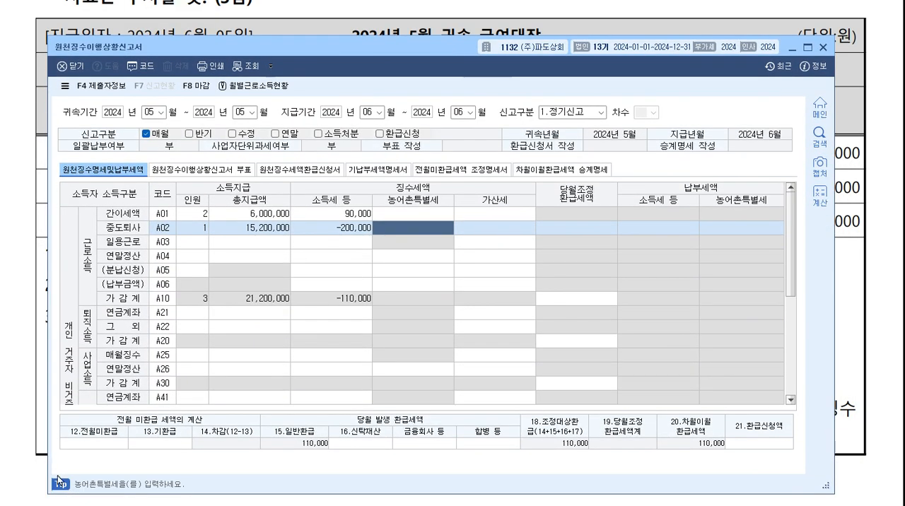
pyautogui.click(116, 446)
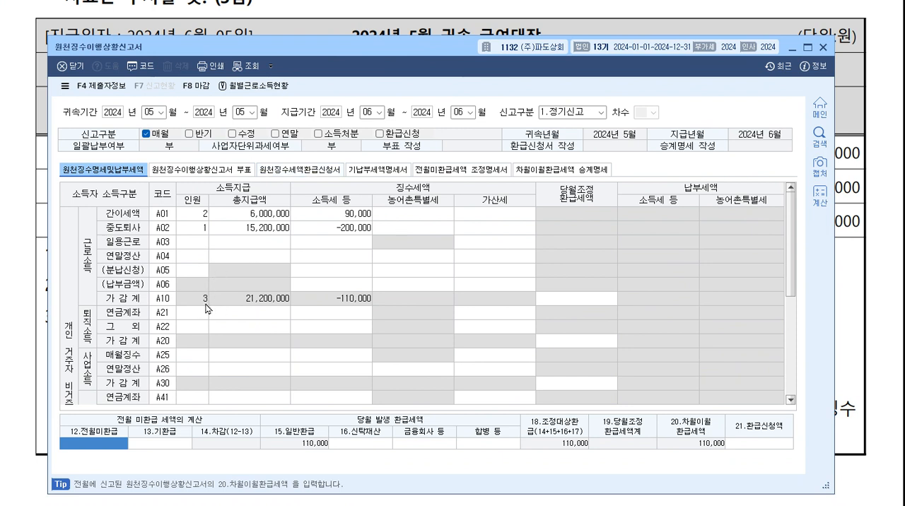
pyautogui.click(208, 216)
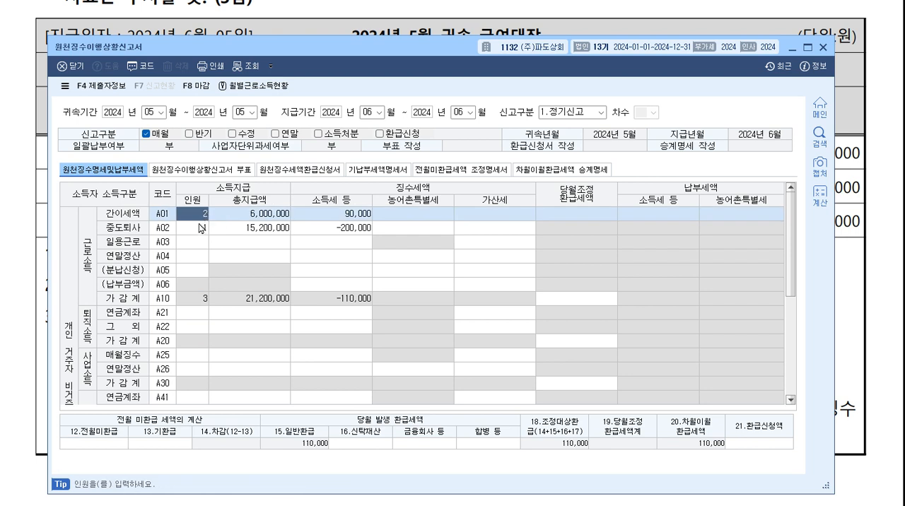
pyautogui.click(201, 229)
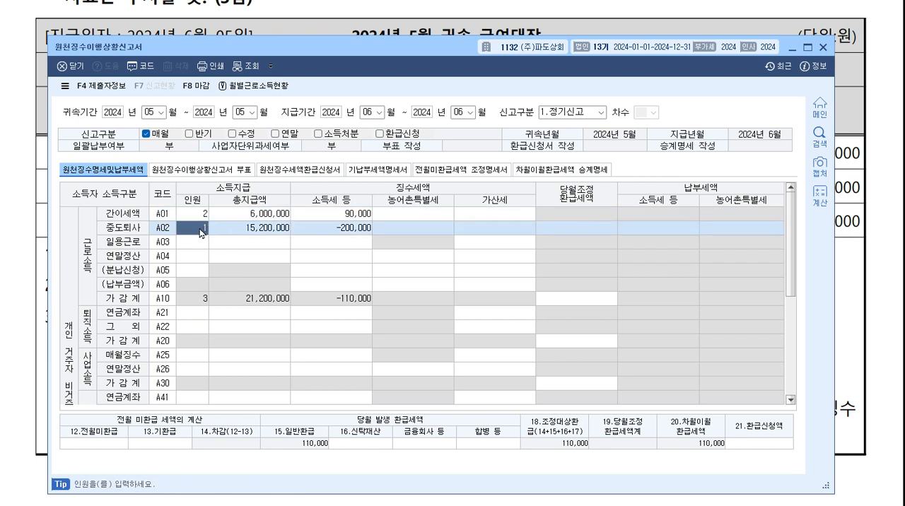
pyautogui.click(206, 298)
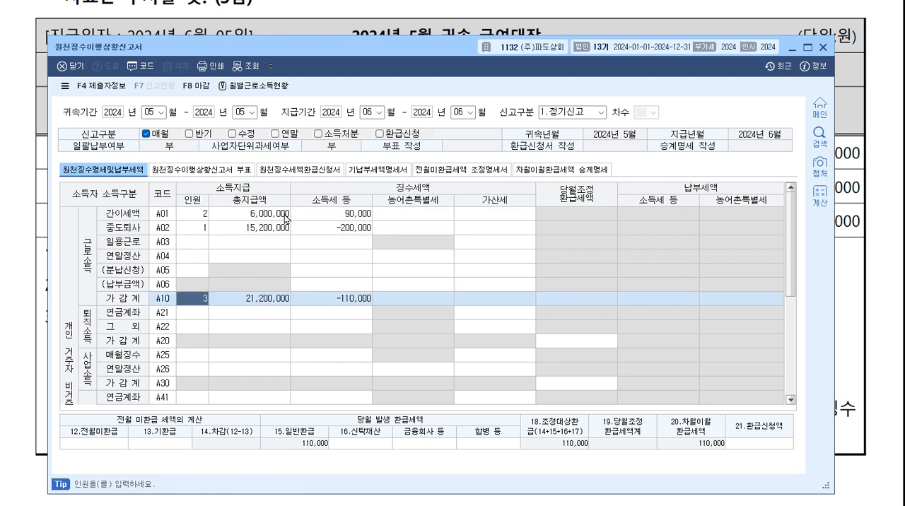
pyautogui.click(276, 302)
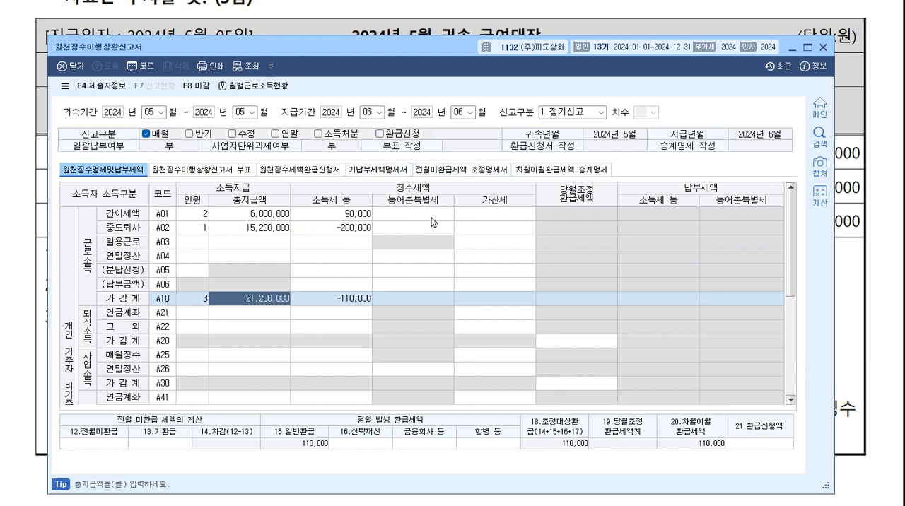
pyautogui.click(363, 213)
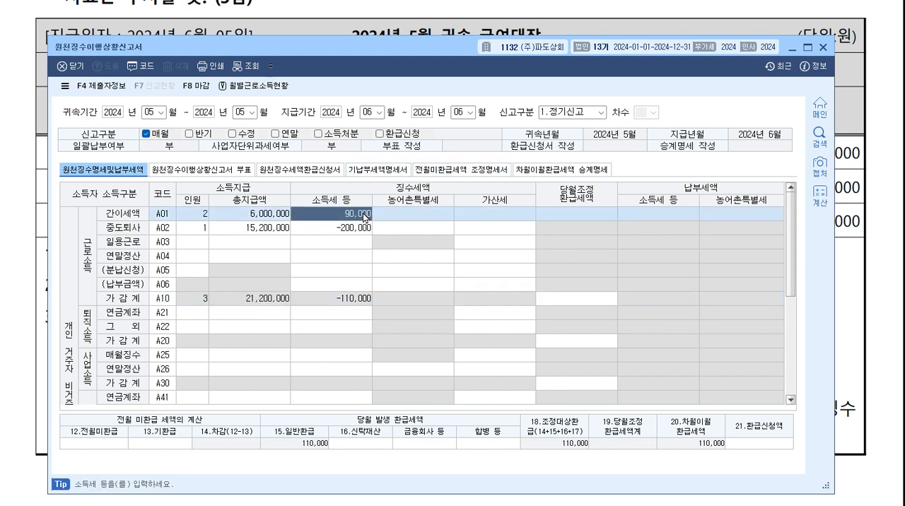
pyautogui.click(353, 230)
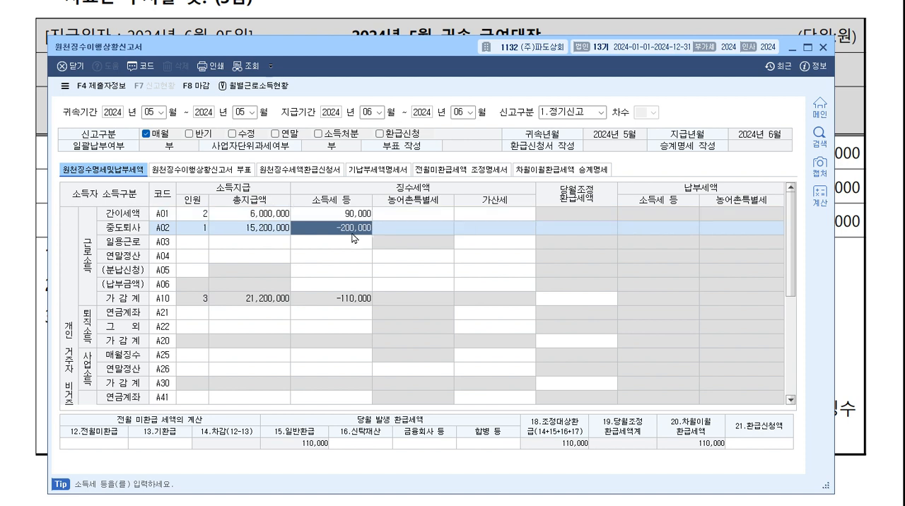
pyautogui.click(353, 306)
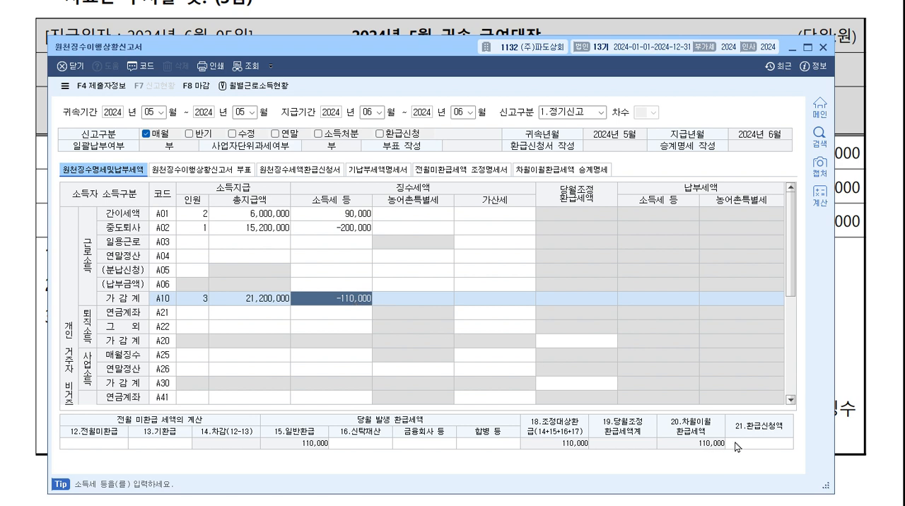
pyautogui.click(771, 444)
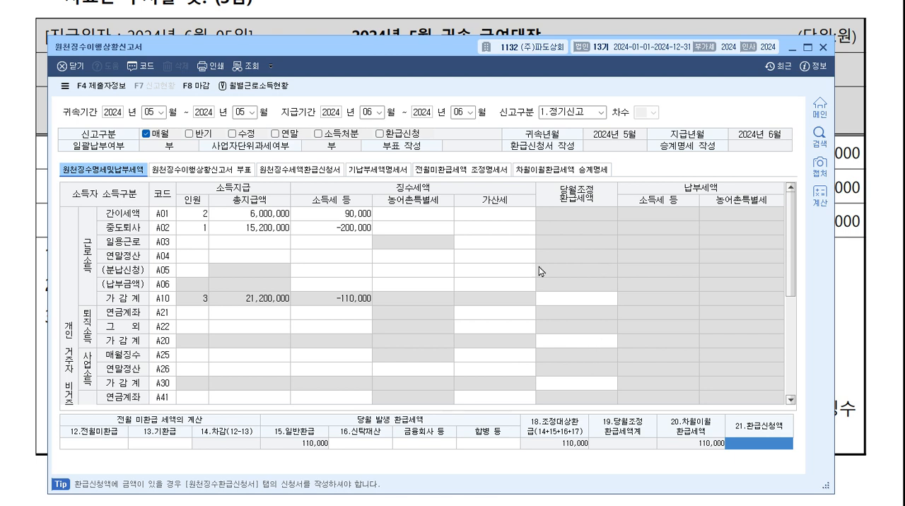
pyautogui.click(357, 235)
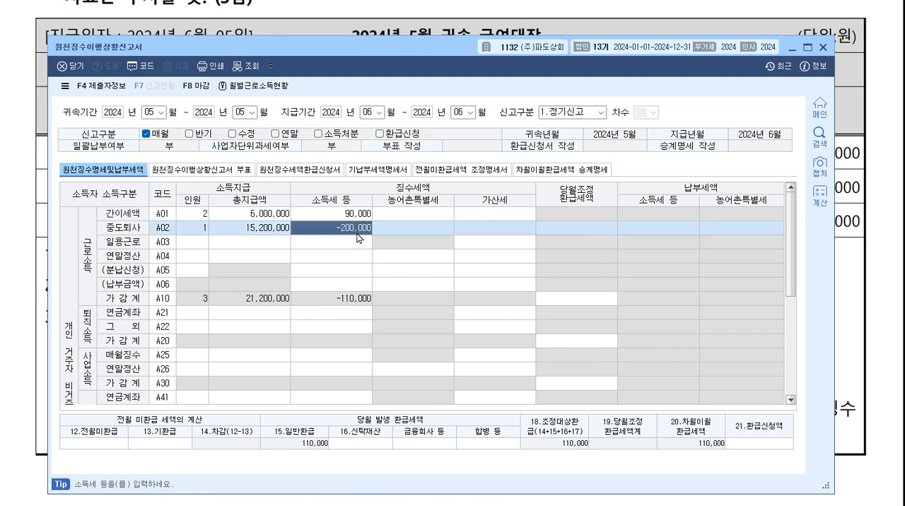
# Exit the May 2024 withholding tax report and save its data.
pyautogui.press('Escape')
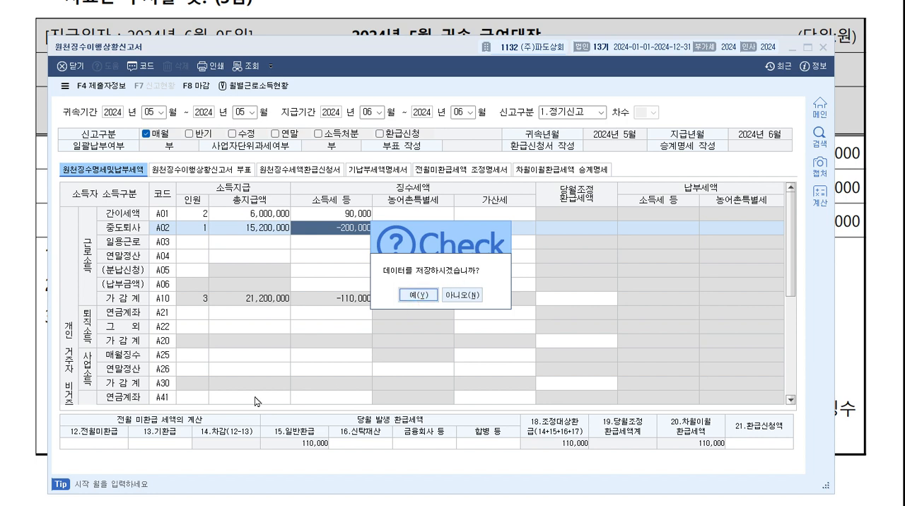
pyautogui.click(418, 295)
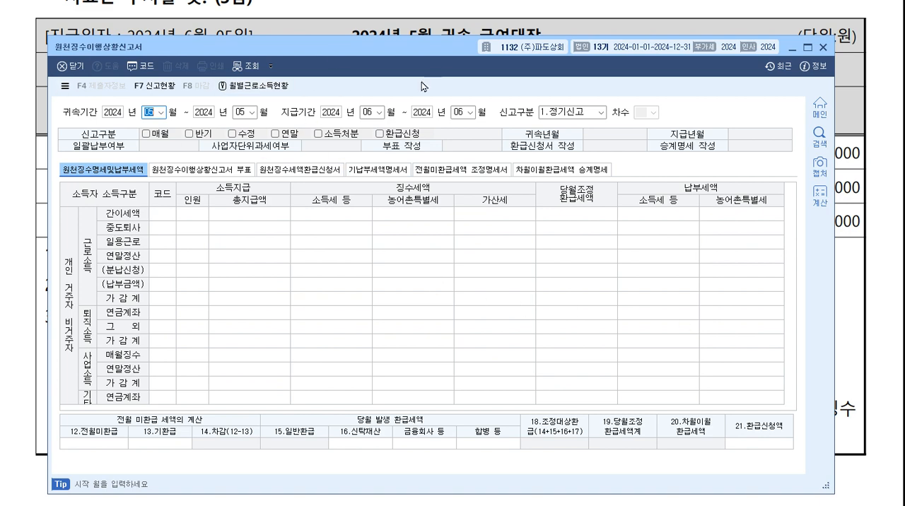
# Open the 급여자료입력 payroll entry screen from the program's main window.
pyautogui.hotkey('alt', 'Tab')
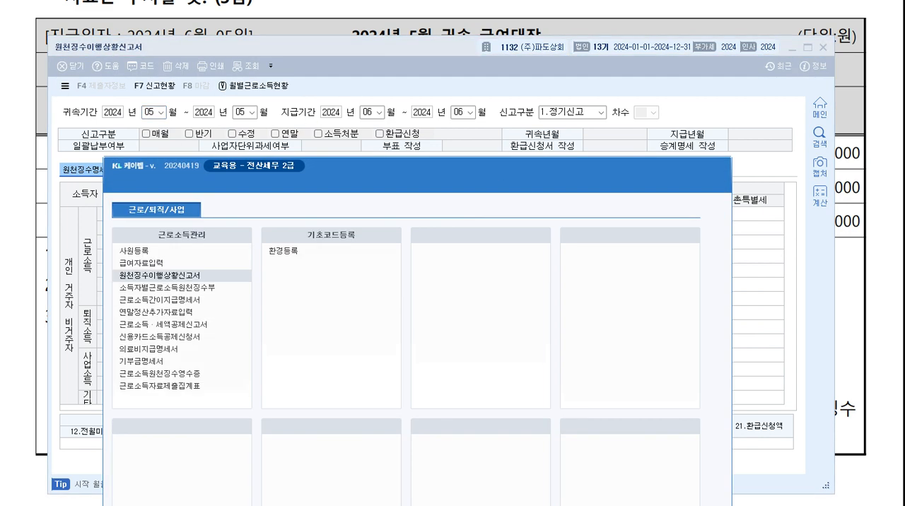
pyautogui.moveTo(369, 167); pyautogui.dragTo(375, 84)
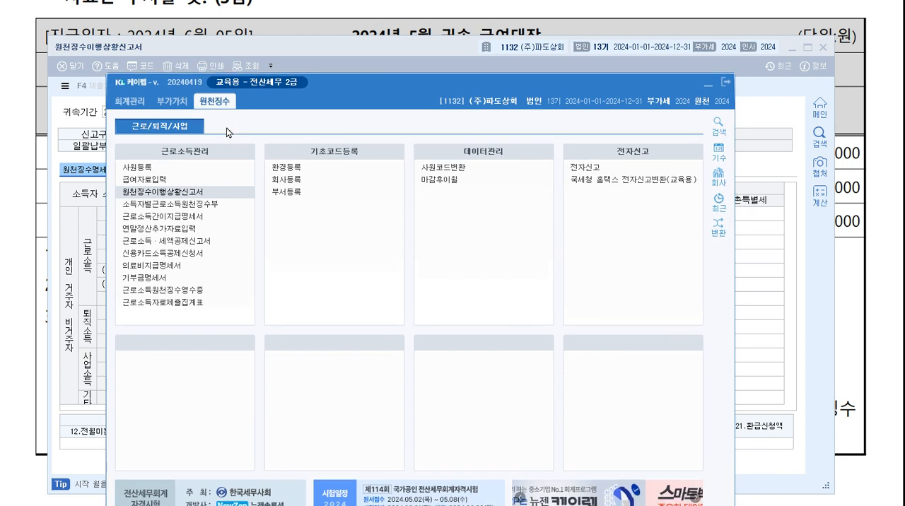
pyautogui.click(159, 199)
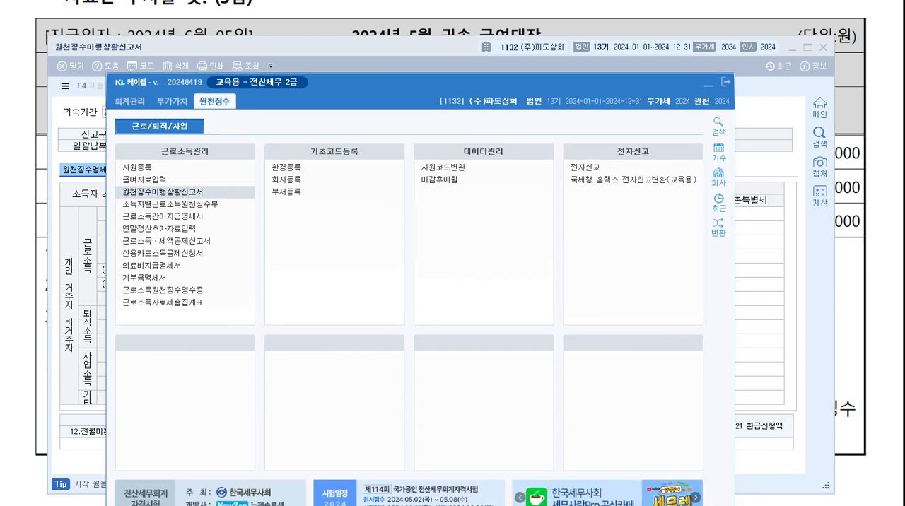
pyautogui.click(173, 184)
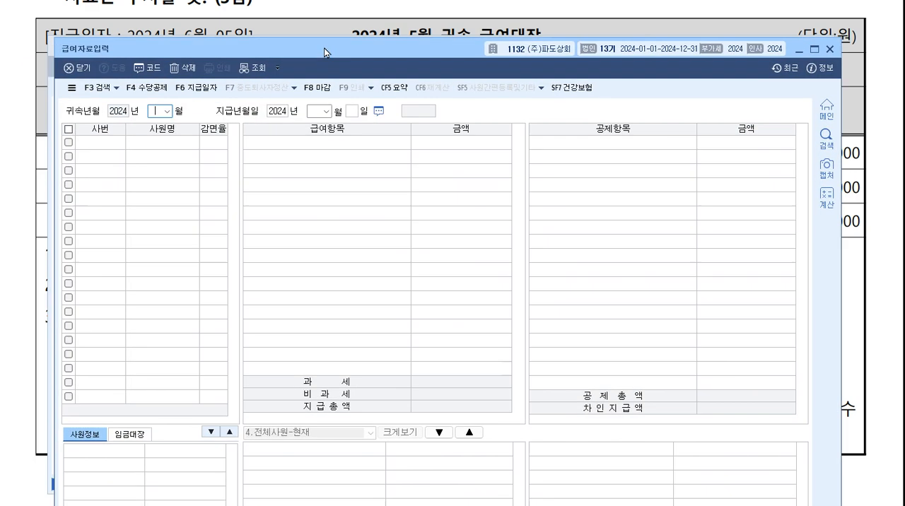
pyautogui.moveTo(323, 53); pyautogui.dragTo(312, 45)
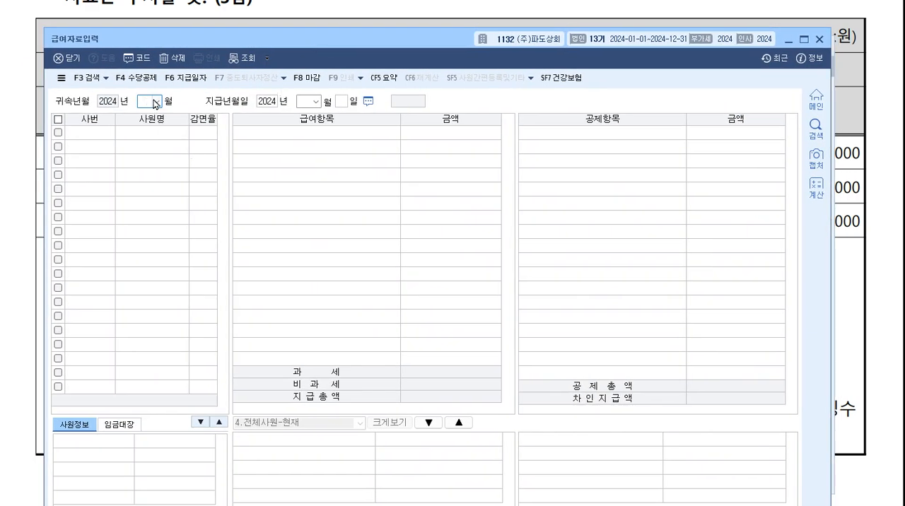
# Check how 식대 and 자가운전보조금 are registered as non-taxable items in the allowance and deduction registration.
pyautogui.press('F4')
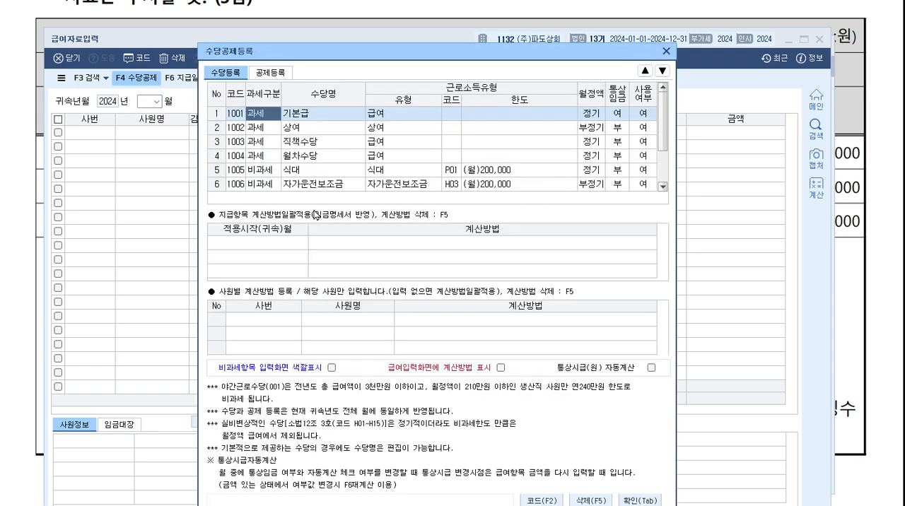
pyautogui.click(323, 187)
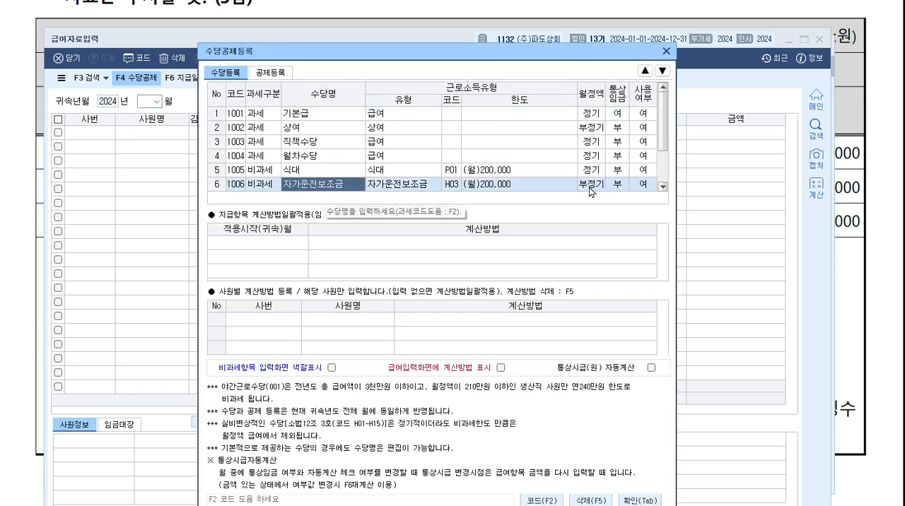
pyautogui.click(263, 177)
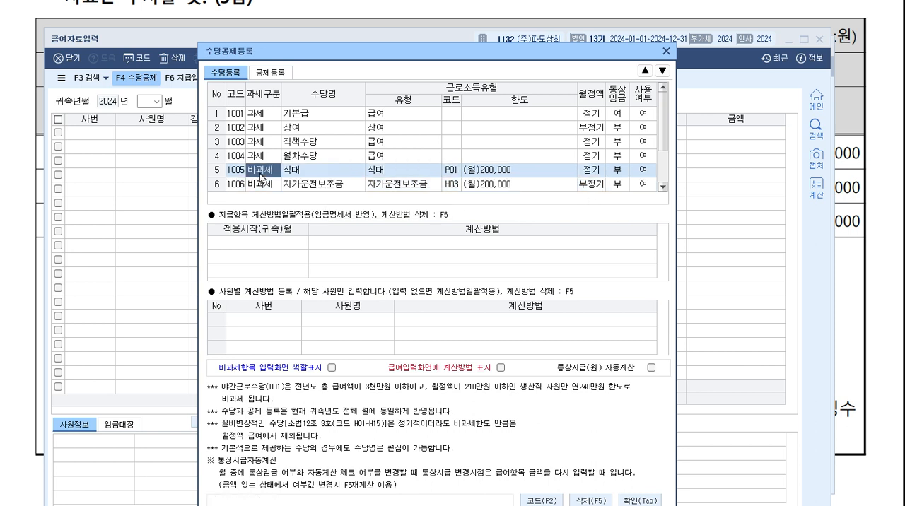
pyautogui.click(316, 170)
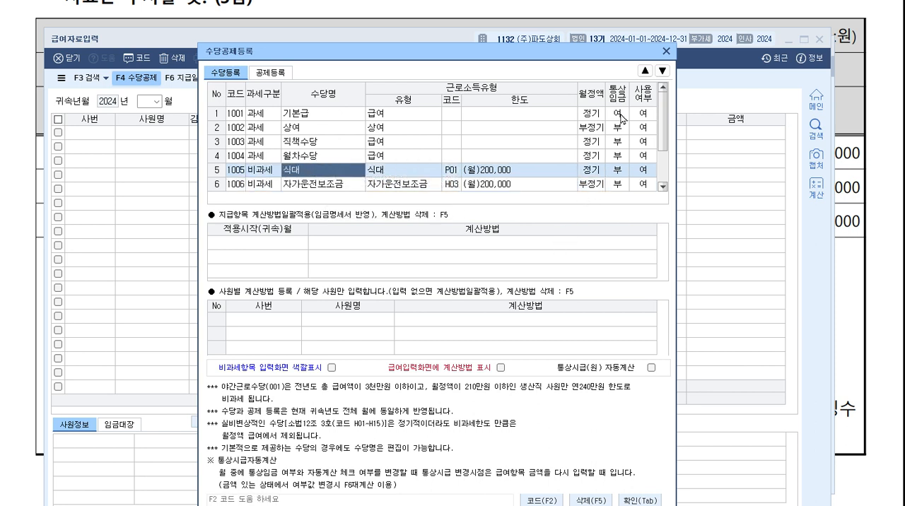
pyautogui.click(666, 51)
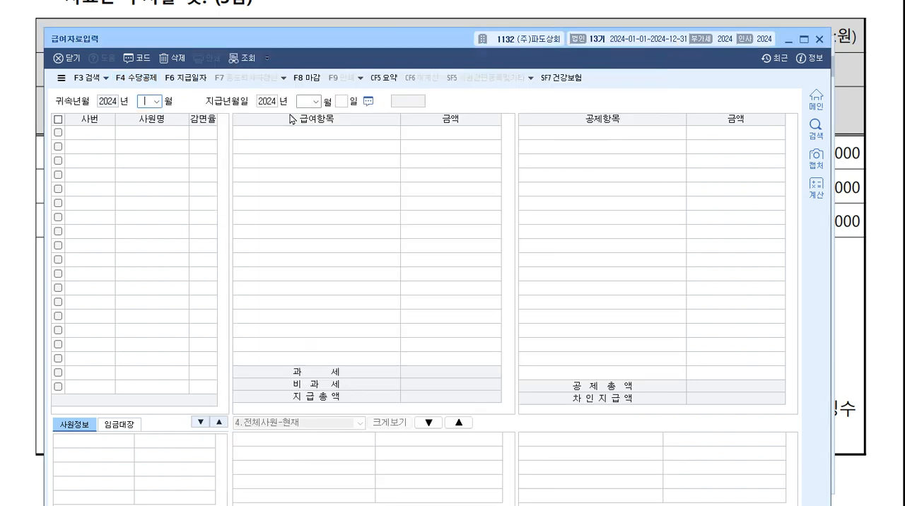
# Load the payroll for attribution month February 2024 with a payment date of February 20.
pyautogui.write('02')
pyautogui.press('Return')
pyautogui.press('Return')
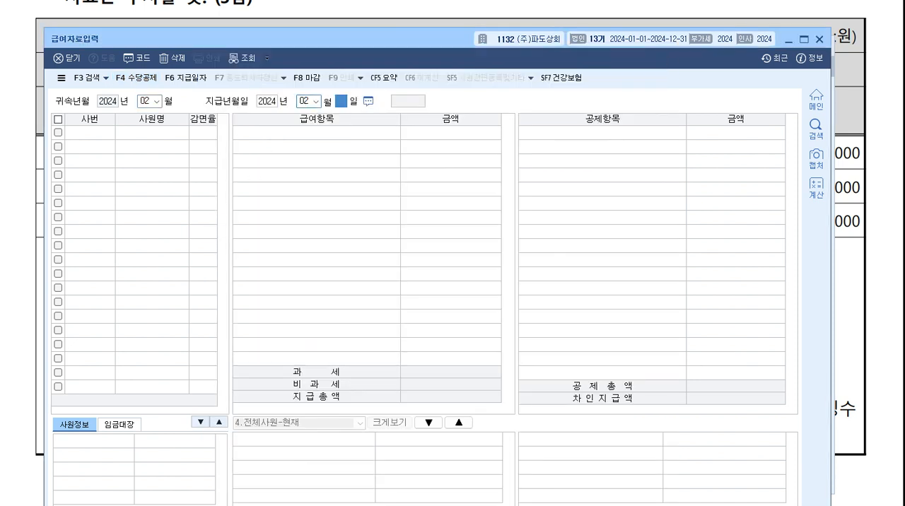
pyautogui.write('20')
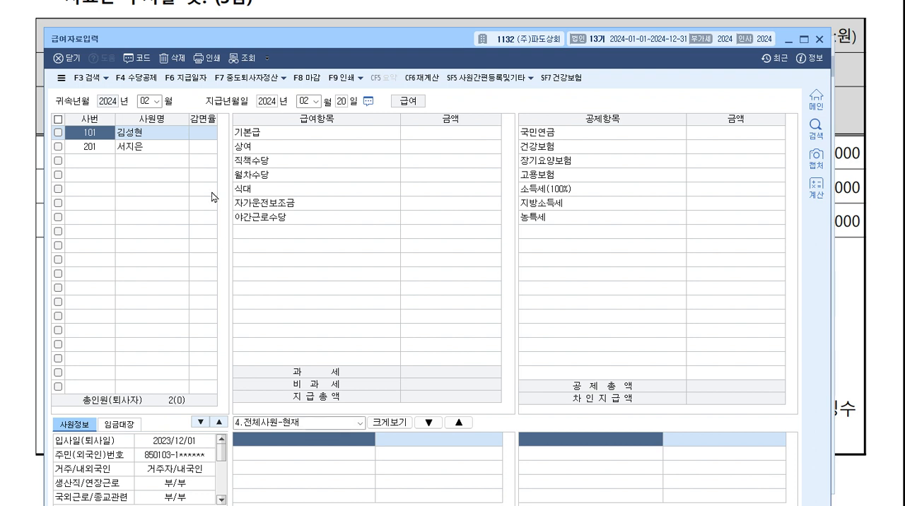
# Enter 2,000,000 as the first employee's basic salary (기본급).
pyautogui.click(175, 150)
pyautogui.click(182, 136)
pyautogui.click(473, 141)
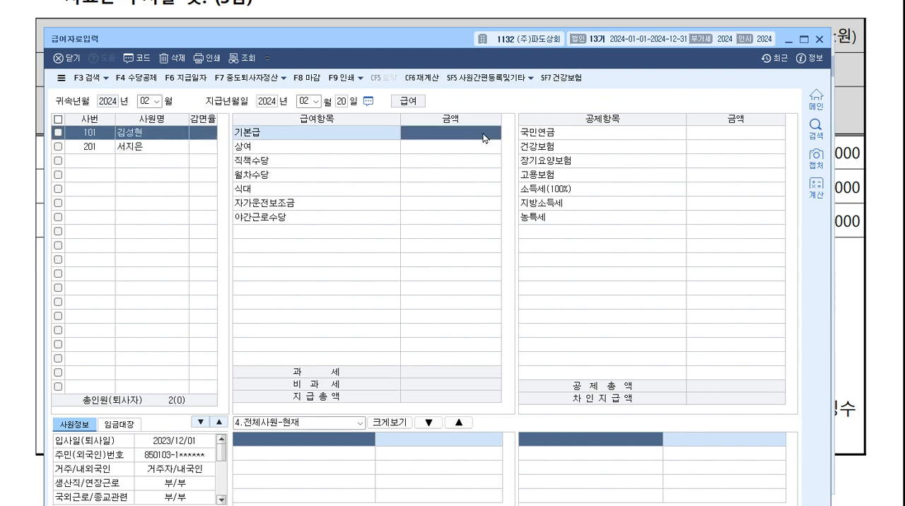
pyautogui.write('2000000')
pyautogui.press('Return')
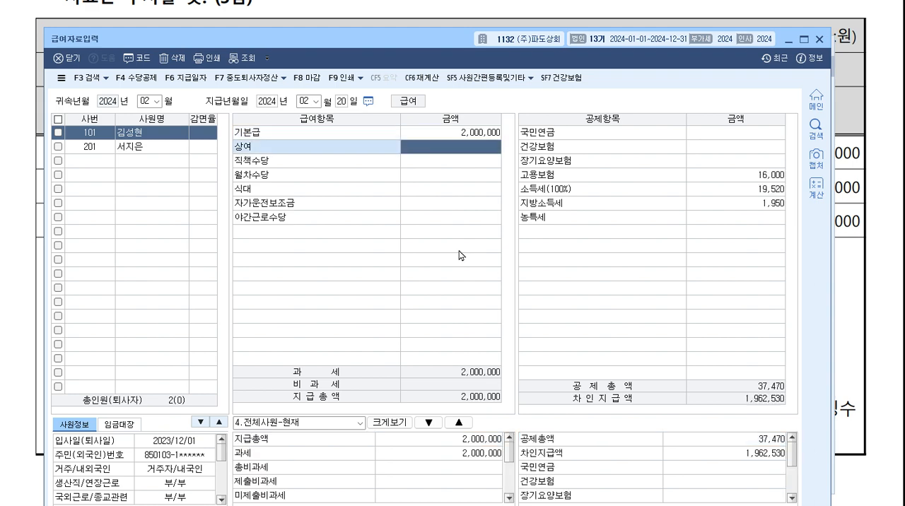
# Compare the basic salary with the taxable total (과세), and enter a 식대 meal allowance of 200,000 for the first employee.
pyautogui.moveTo(433, 39)
pyautogui.mouseDown()
pyautogui.moveTo(447, 122)
pyautogui.moveTo(443, 33)
pyautogui.mouseUp()
pyautogui.click(472, 131)
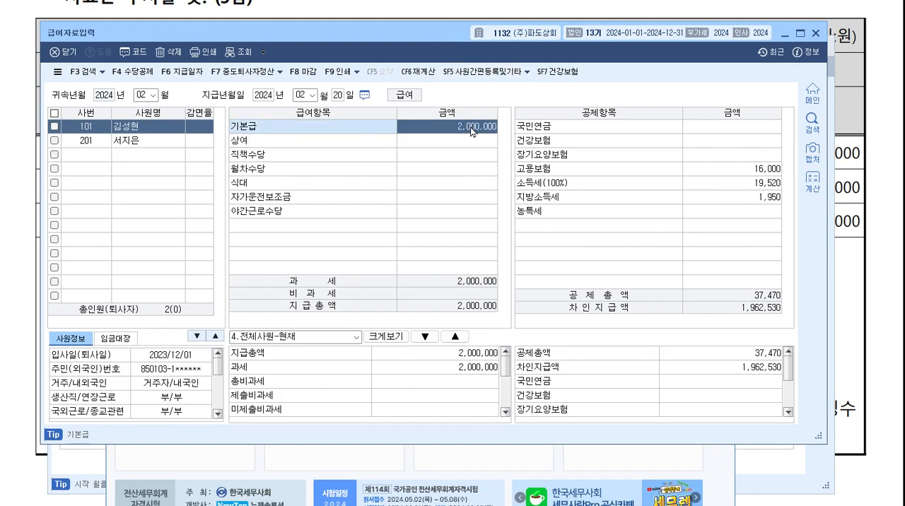
pyautogui.click(464, 370)
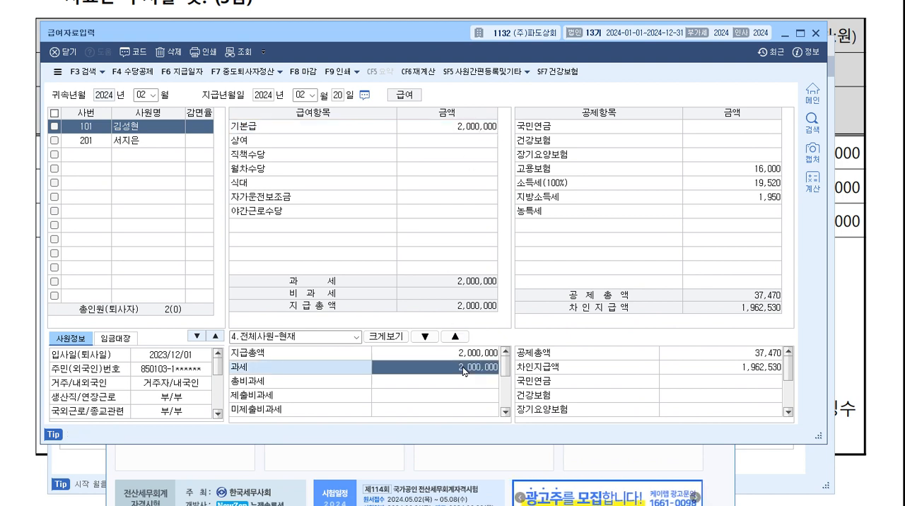
pyautogui.click(482, 283)
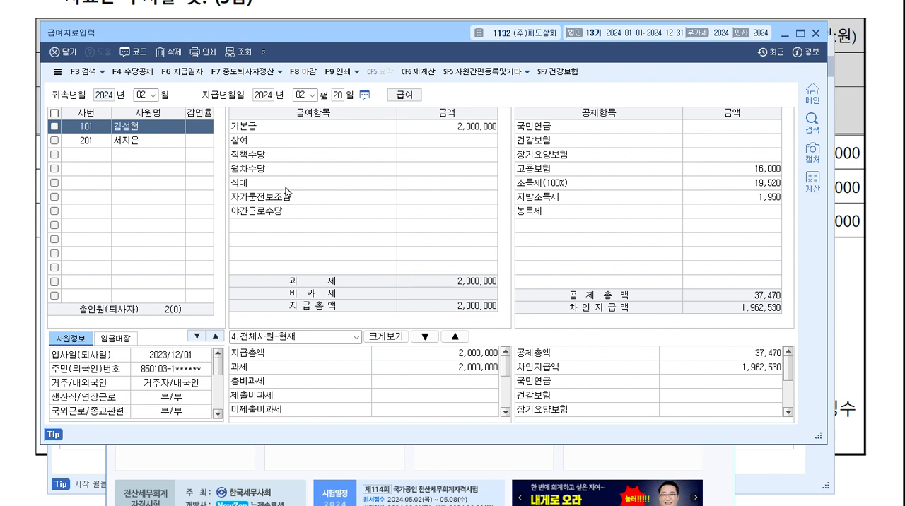
pyautogui.click(428, 184)
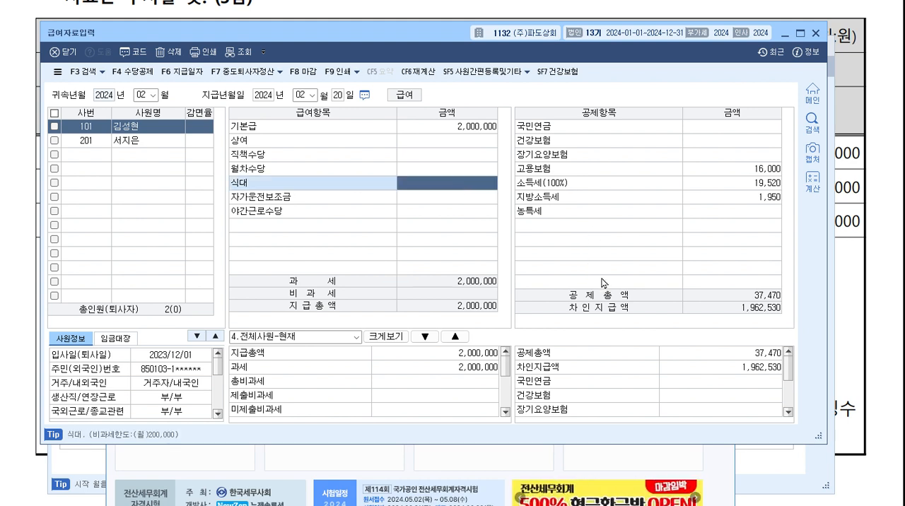
pyautogui.write('200,000')
pyautogui.press('Return')
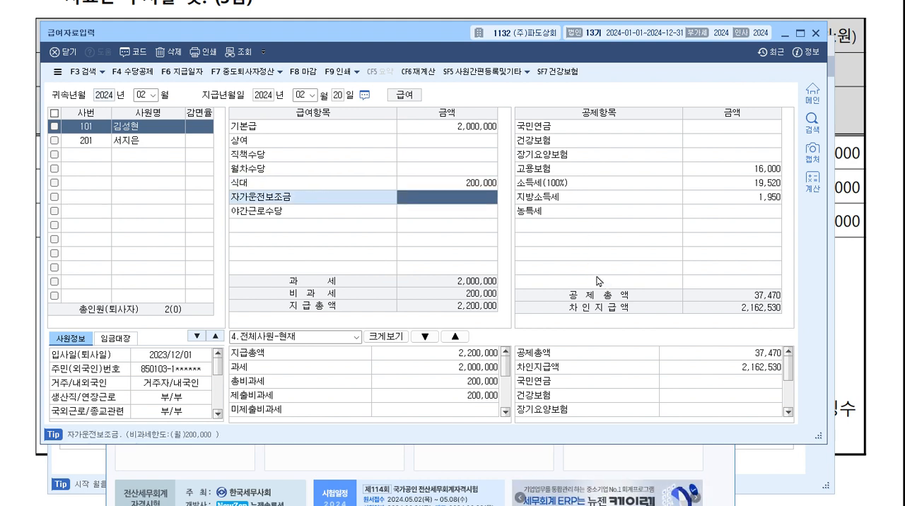
pyautogui.hotkey('alt', 'Tab')
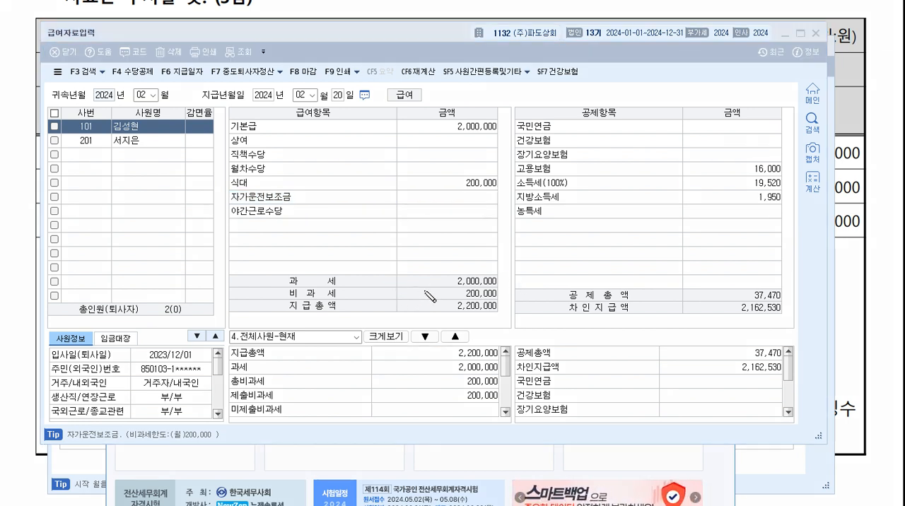
# Examine the first employee's taxable (과세), total non-taxable (총비과세) and reportable non-taxable (제출비과세) totals in relation to the 식대 allowance.
pyautogui.moveTo(423, 292); pyautogui.dragTo(422, 296)
pyautogui.moveTo(331, 315); pyautogui.dragTo(331, 332)
pyautogui.moveTo(337, 315)
pyautogui.mouseDown()
pyautogui.moveTo(336, 331)
pyautogui.moveTo(342, 322)
pyautogui.mouseUp()
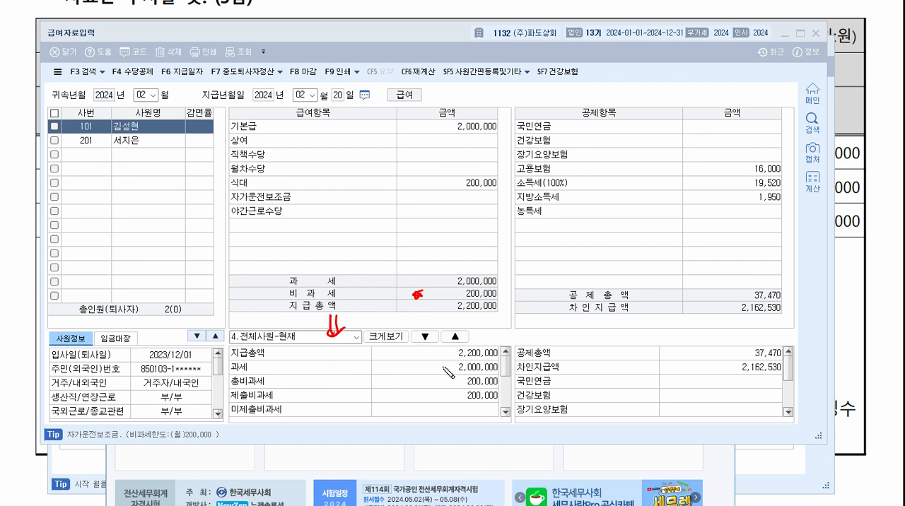
pyautogui.moveTo(440, 364); pyautogui.dragTo(452, 362)
pyautogui.moveTo(229, 386); pyautogui.dragTo(278, 386)
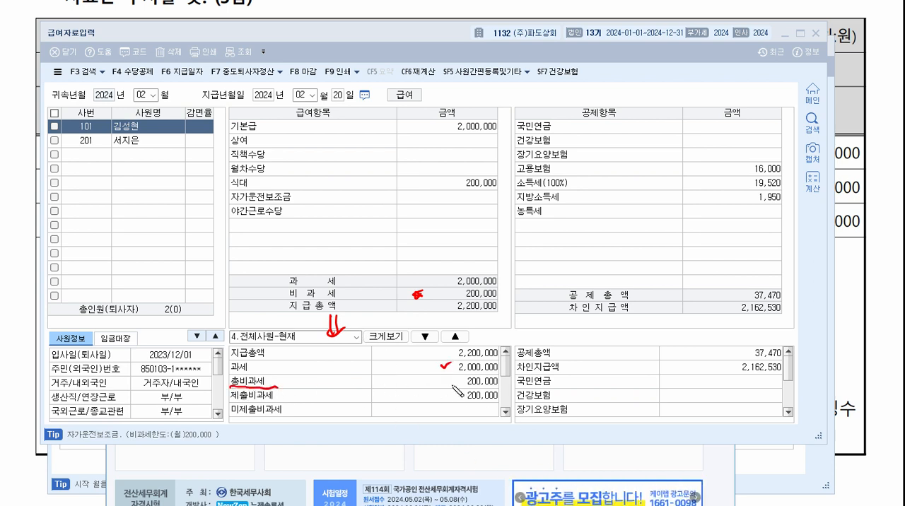
pyautogui.moveTo(440, 380)
pyautogui.mouseDown()
pyautogui.moveTo(451, 377)
pyautogui.moveTo(461, 401)
pyautogui.mouseUp()
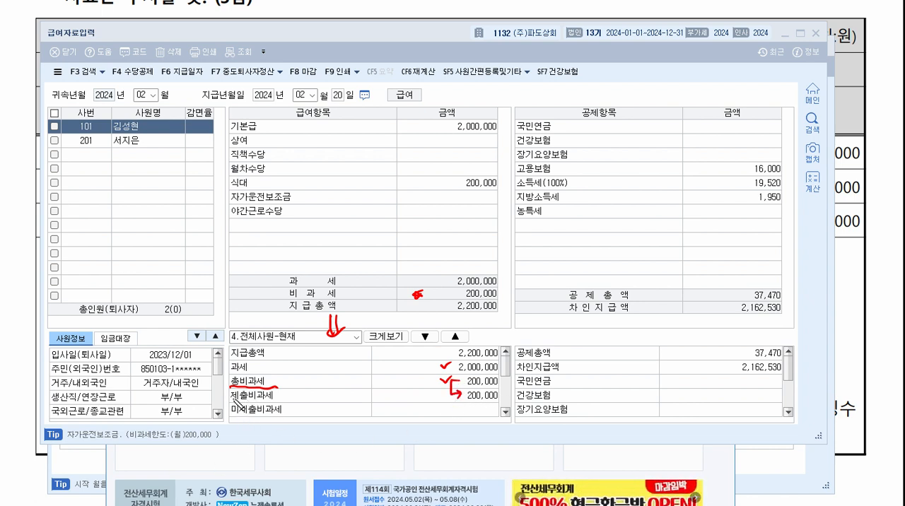
pyautogui.moveTo(230, 395); pyautogui.dragTo(328, 400)
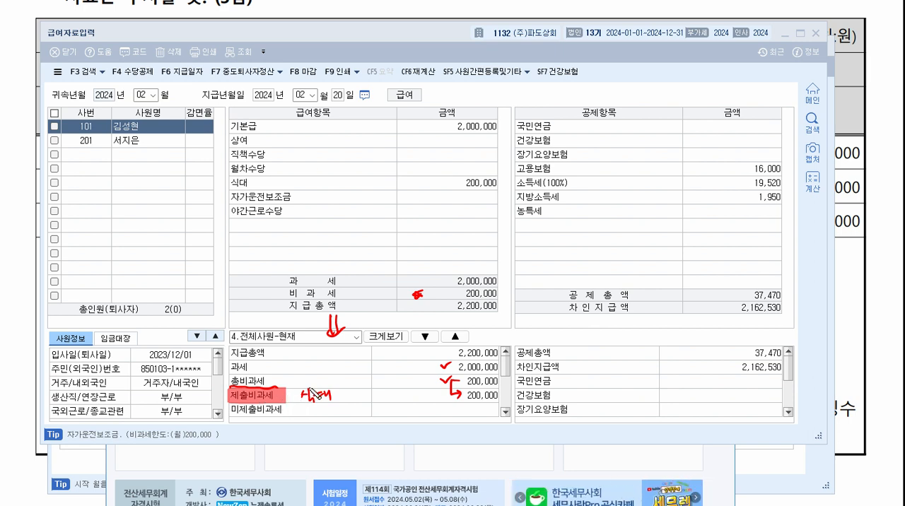
pyautogui.moveTo(286, 396); pyautogui.dragTo(296, 396)
# Enter 180,000 as the first employee's 자가운전보조금 car allowance.
pyautogui.click(478, 199)
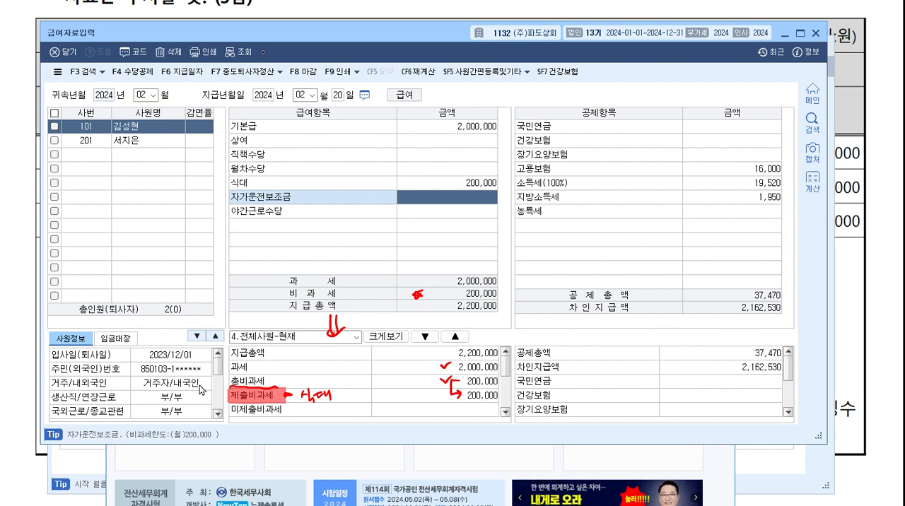
pyautogui.write('1800000')
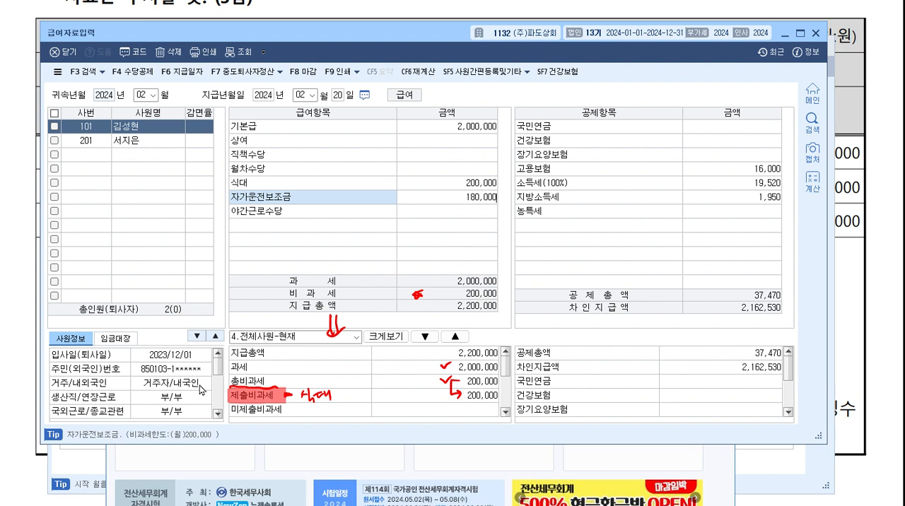
pyautogui.press('Return')
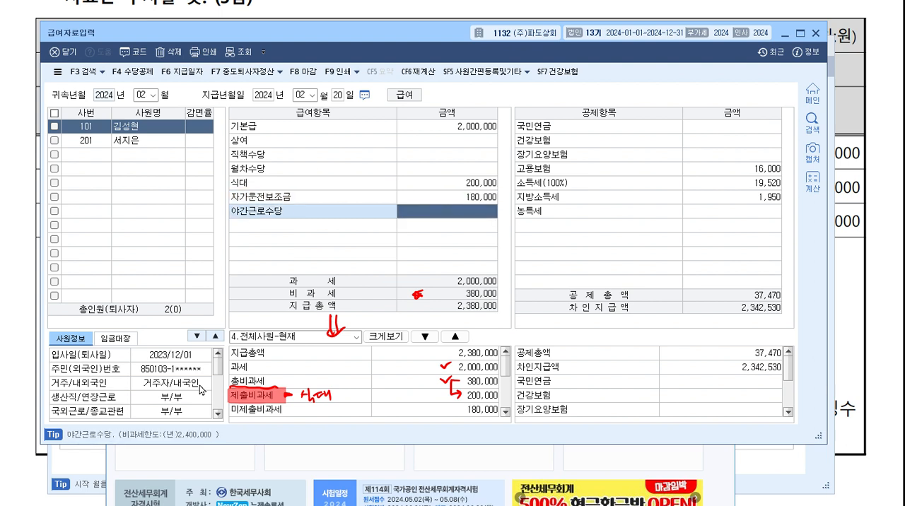
# Examine how the total non-taxable pay splits into 제출비과세 for 식대 and 미제출비과세 for 자가운전보조금.
pyautogui.hotkey('ctrl', 'shift', '3')
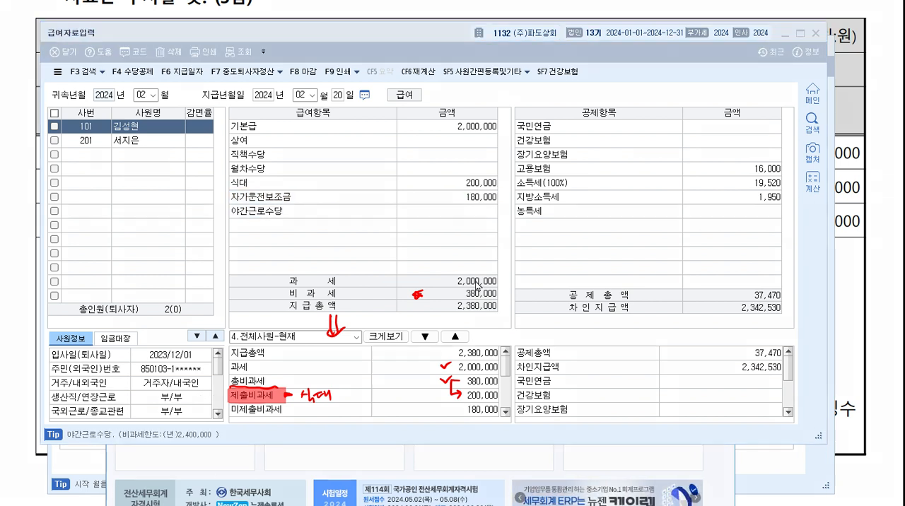
pyautogui.moveTo(448, 293); pyautogui.dragTo(458, 290)
pyautogui.moveTo(491, 389); pyautogui.dragTo(500, 377)
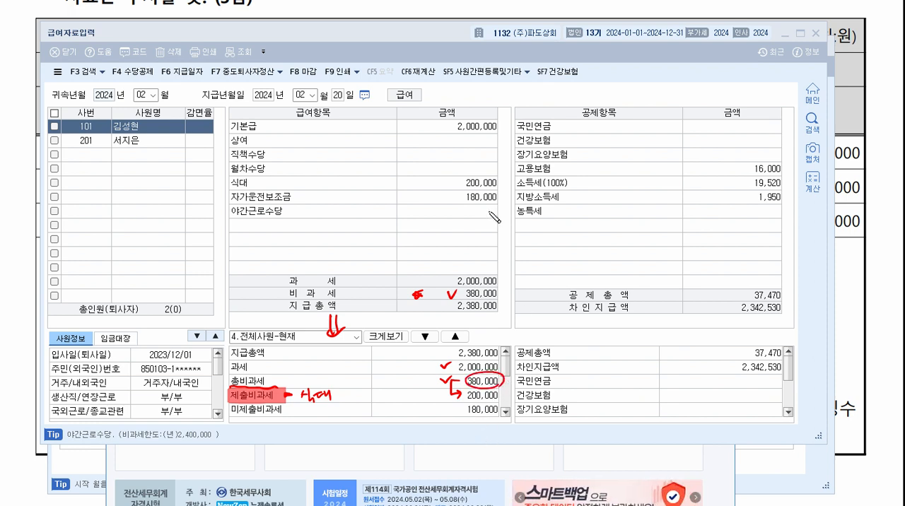
pyautogui.click(288, 409)
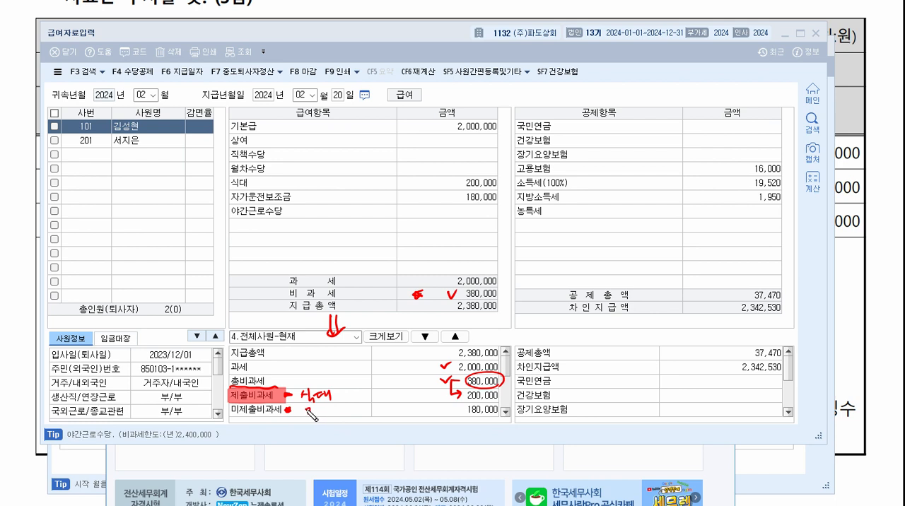
pyautogui.moveTo(309, 414); pyautogui.dragTo(342, 415)
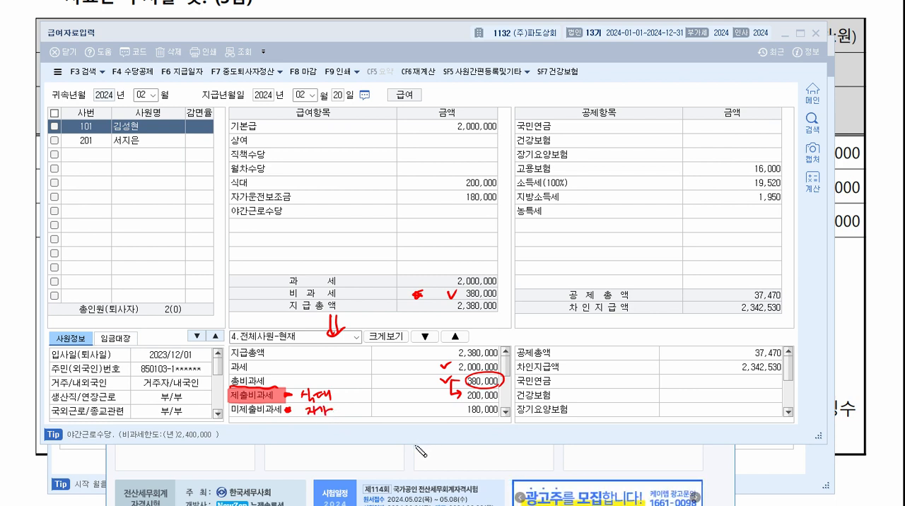
pyautogui.moveTo(461, 410); pyautogui.dragTo(450, 410)
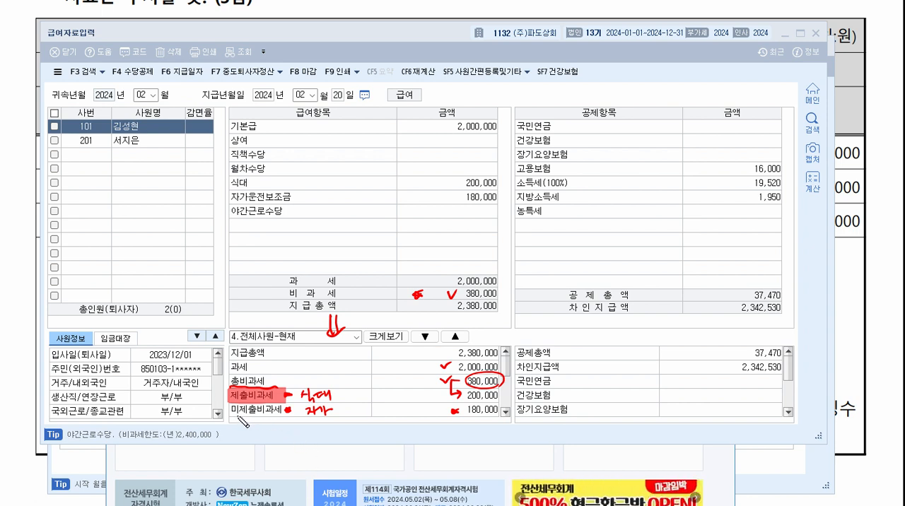
pyautogui.moveTo(226, 410); pyautogui.dragTo(285, 412)
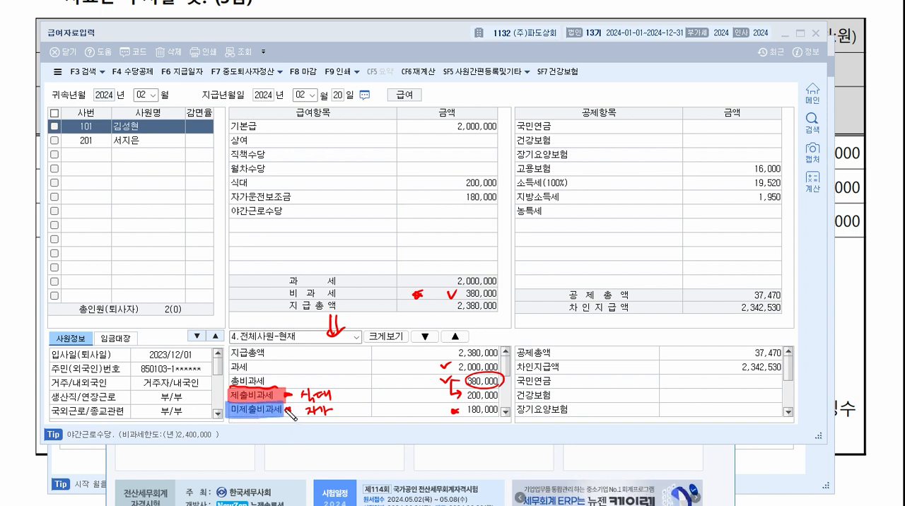
pyautogui.click(288, 411)
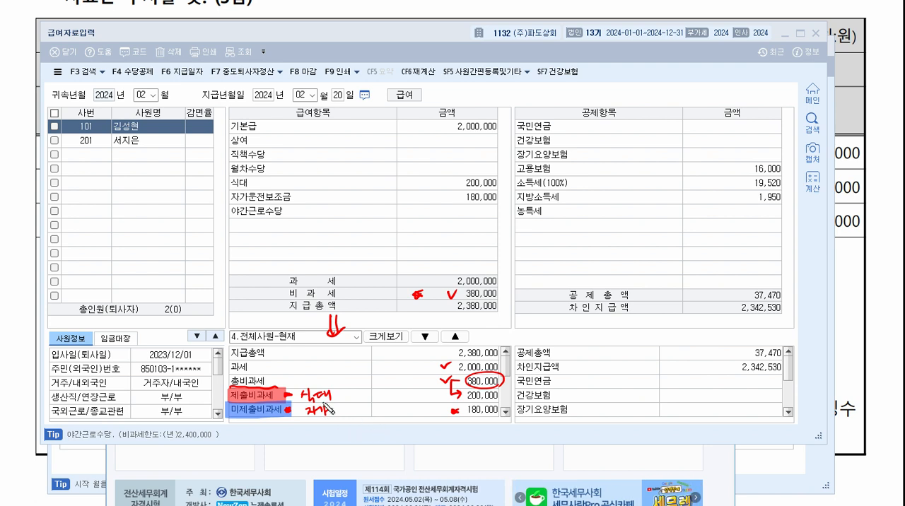
pyautogui.moveTo(230, 400); pyautogui.dragTo(289, 400)
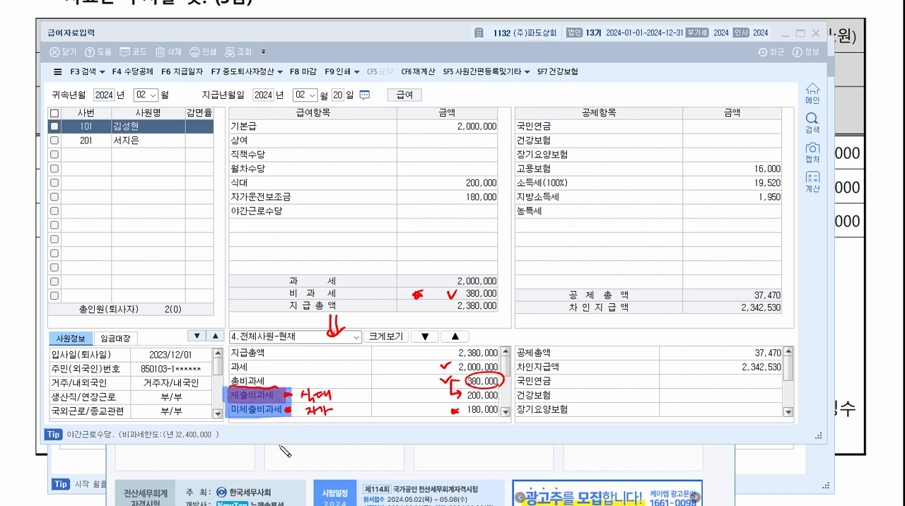
pyautogui.moveTo(282, 395); pyautogui.dragTo(338, 395)
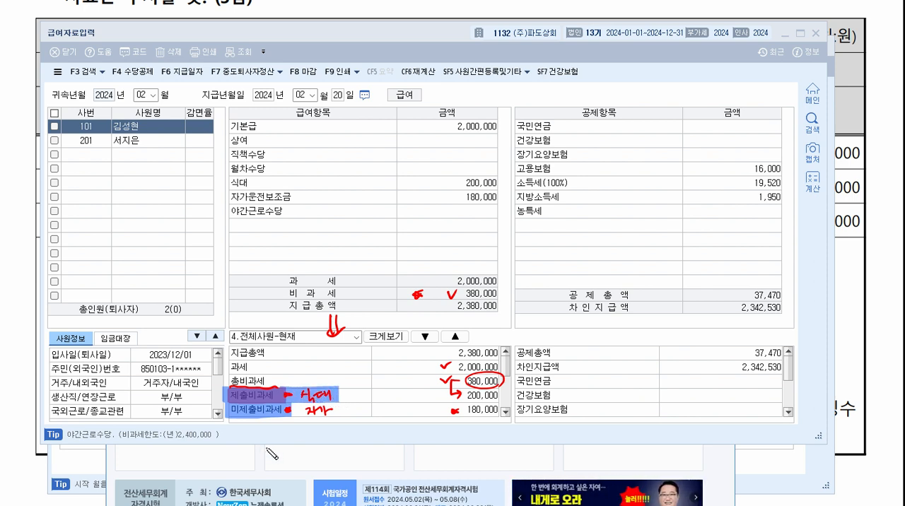
pyautogui.moveTo(289, 409); pyautogui.dragTo(343, 409)
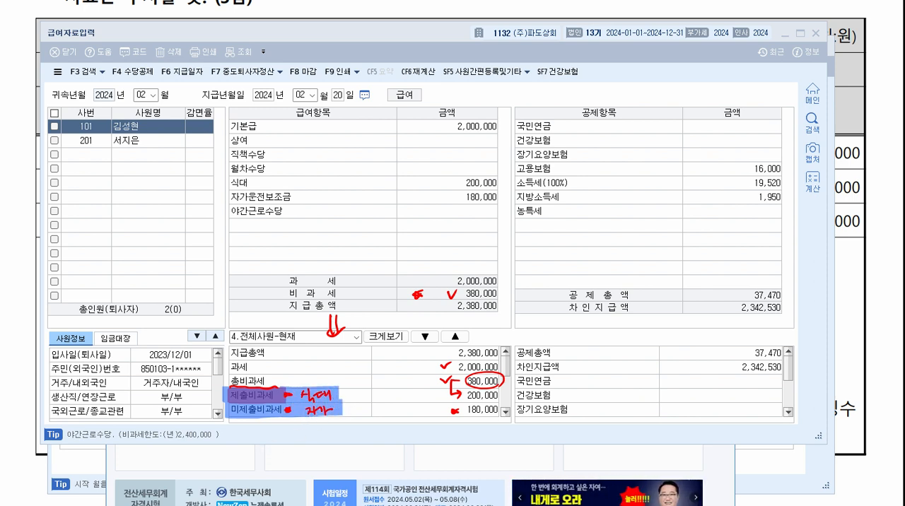
pyautogui.press('Escape')
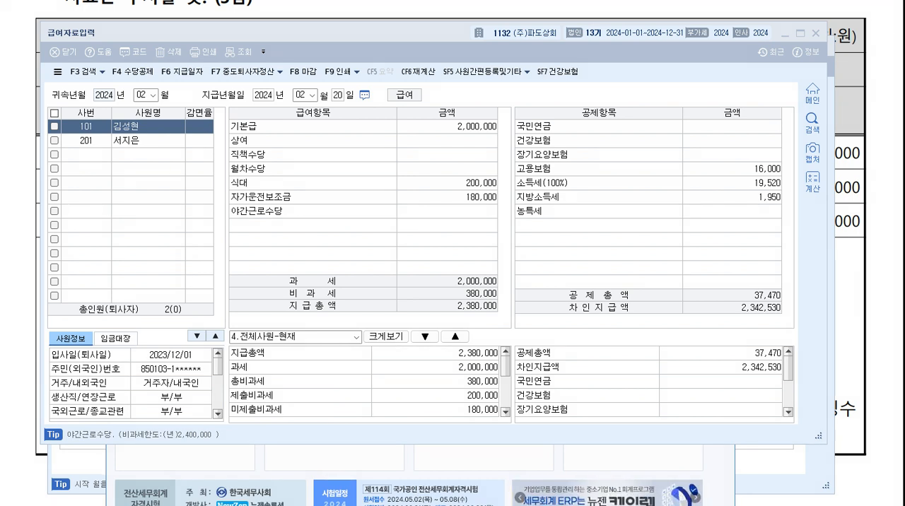
# Enter 100,000 as the first employee's night work allowance (야간근로수당).
pyautogui.click(488, 212)
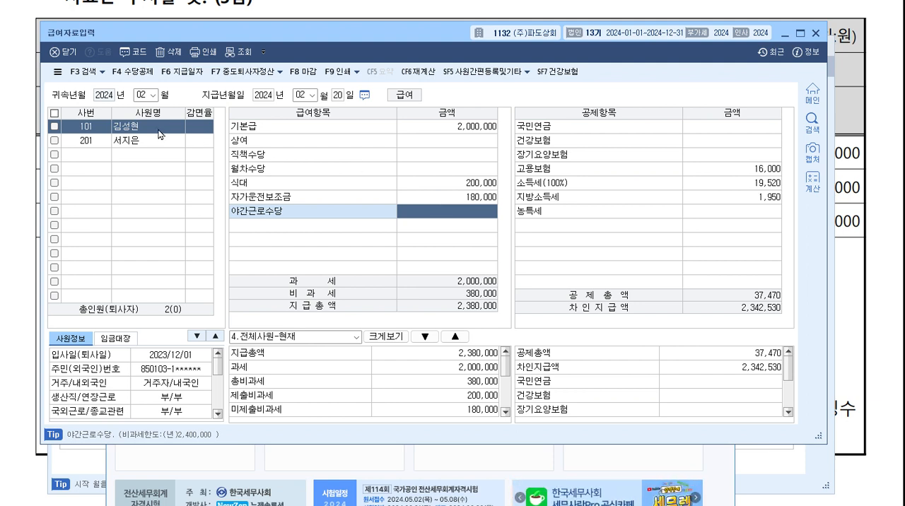
pyautogui.write('1000000')
pyautogui.press('Return')
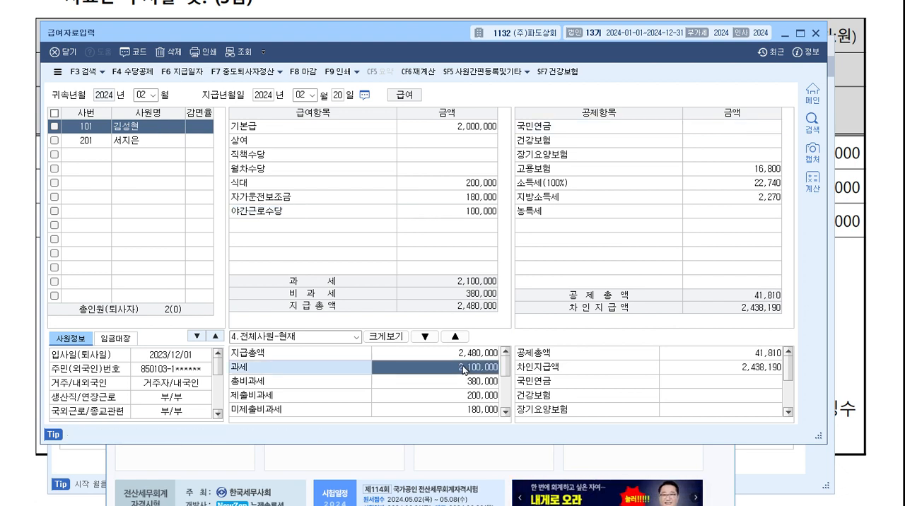
# Compare the 야간근로수당 entry with the 제출비과세 and 미제출비과세 totals.
pyautogui.click(479, 216)
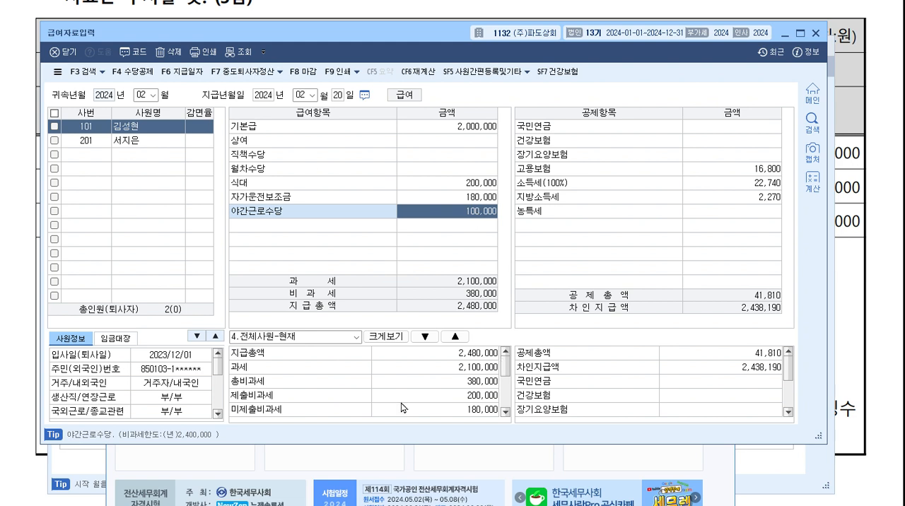
pyautogui.click(440, 398)
pyautogui.click(447, 413)
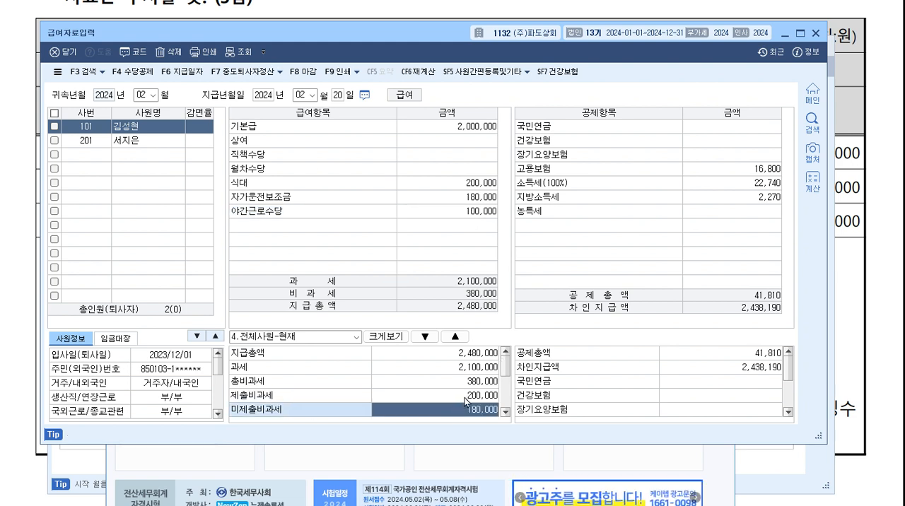
pyautogui.click(467, 400)
pyautogui.click(463, 415)
pyautogui.click(467, 398)
pyautogui.click(472, 414)
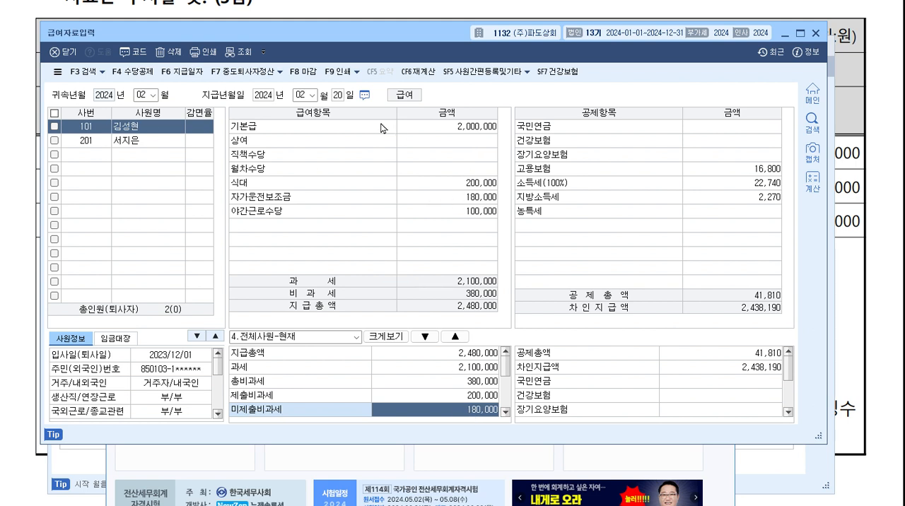
# Clear the first employee's 기본급, 식대, 자가운전보조금 and 야간근로수당 amounts, and close the payroll entry window.
pyautogui.click(496, 130)
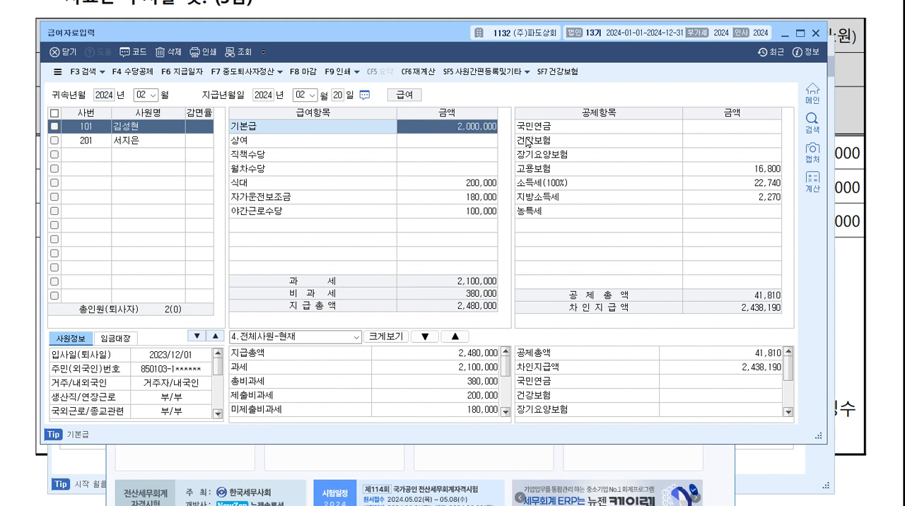
pyautogui.press('Delete')
pyautogui.press('Return')
pyautogui.press('Return')
pyautogui.press('Return')
pyautogui.press('Return')
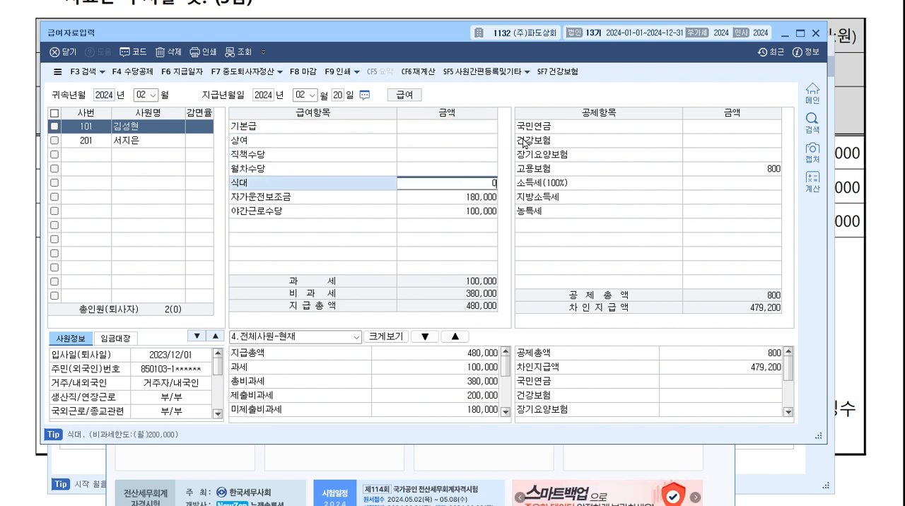
pyautogui.press('Delete')
pyautogui.press('Return')
pyautogui.press('Return')
pyautogui.press('Delete')
pyautogui.press('Return')
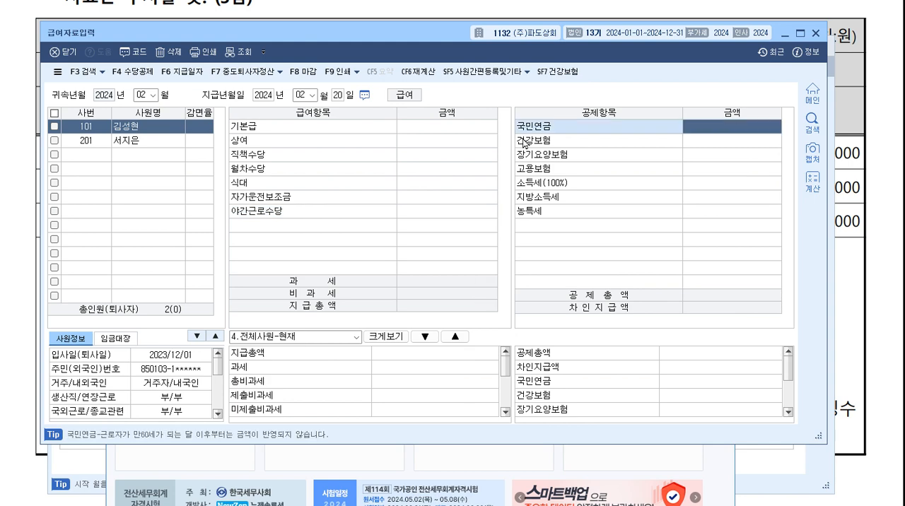
pyautogui.click(816, 33)
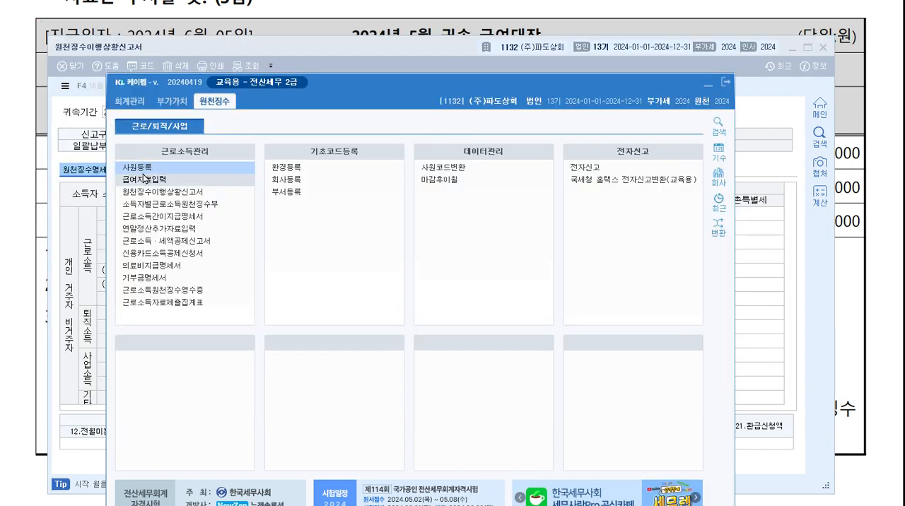
# Return to the exam paper and read question [2] on the 2024 year-end settlement, including the current and previous workplace data.
pyautogui.click(162, 192)
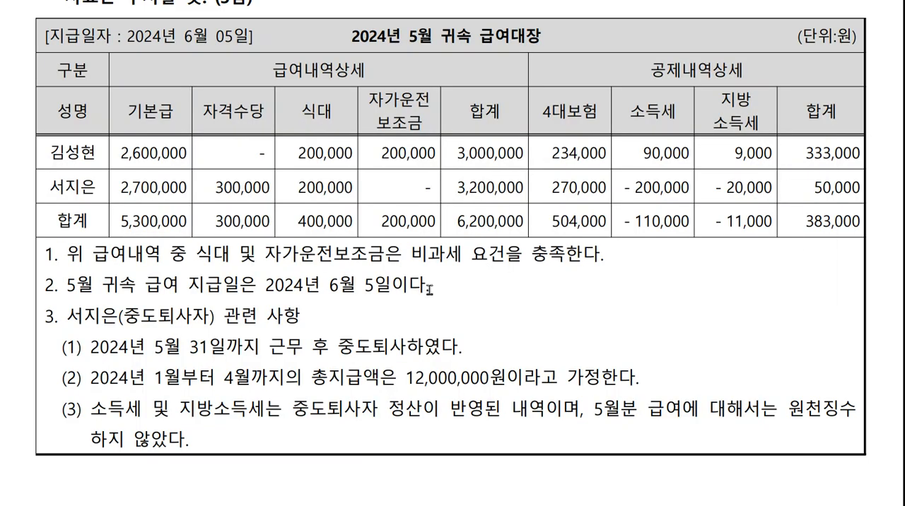
pyautogui.scroll(-10, 452, 294)
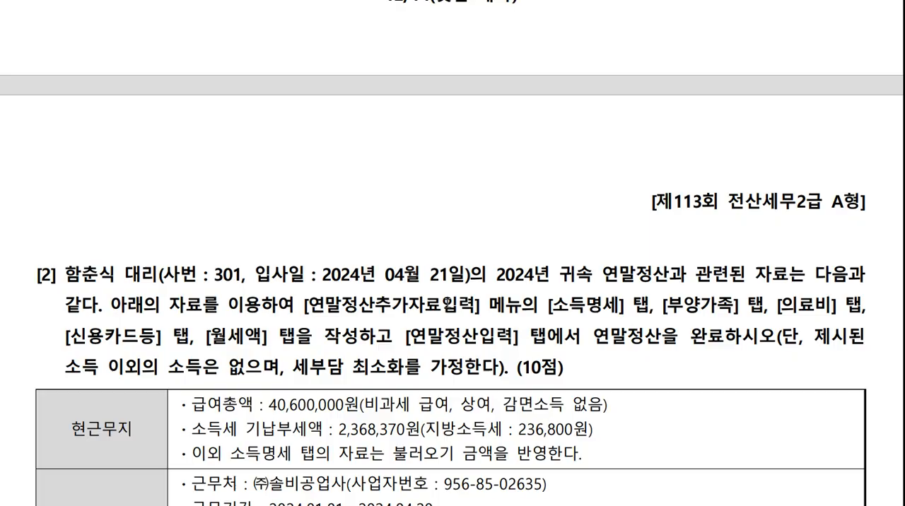
pyautogui.scroll(-1, 448, 303)
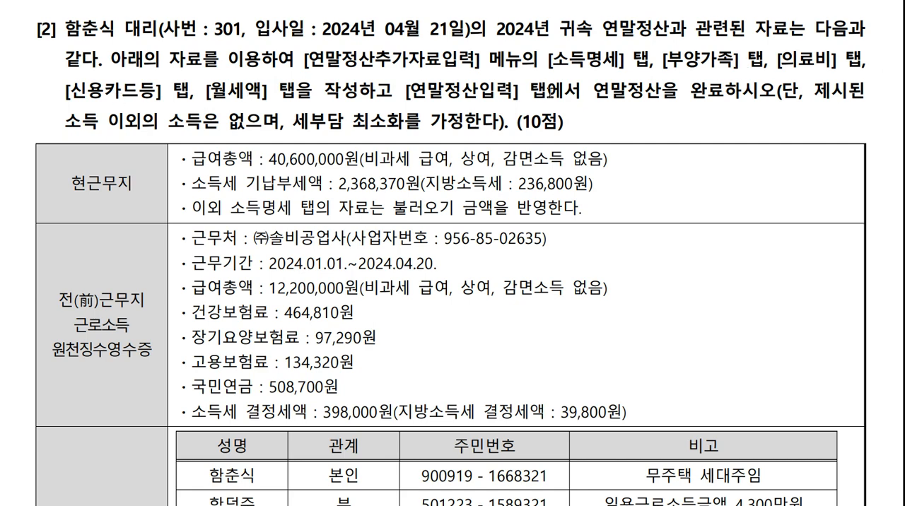
pyautogui.scroll(-3, 580, 192)
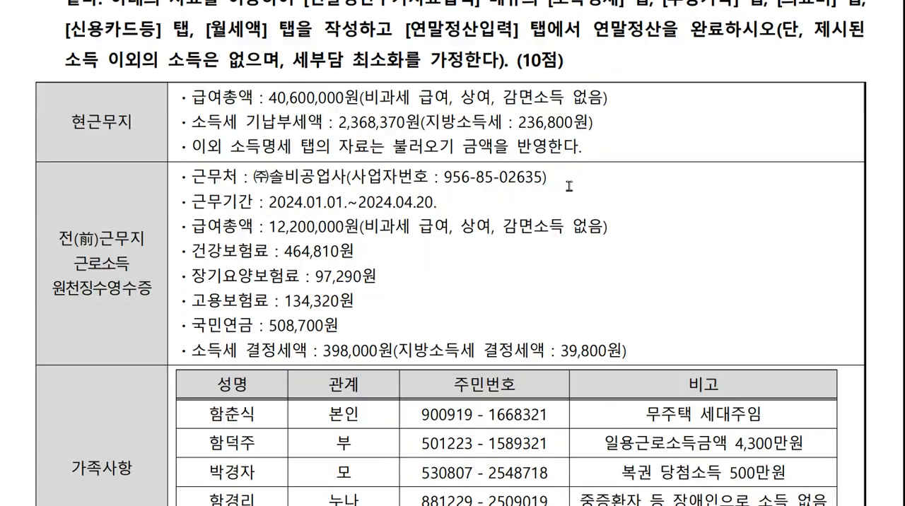
pyautogui.scroll(3, 135, 186)
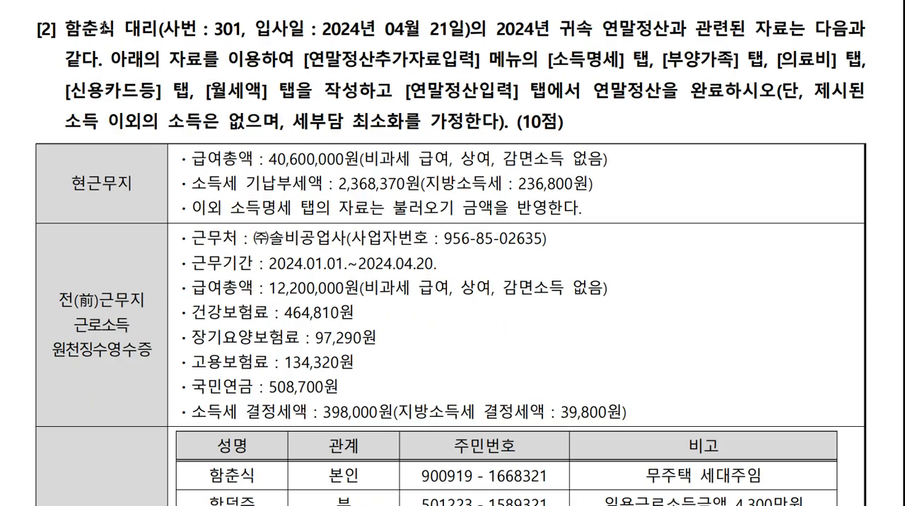
# Switch to the tax accounting program (케이렙), open 연말정산추가자료입력, and load the employee named in question [2].
pyautogui.hotkey('alt', 'Tab')
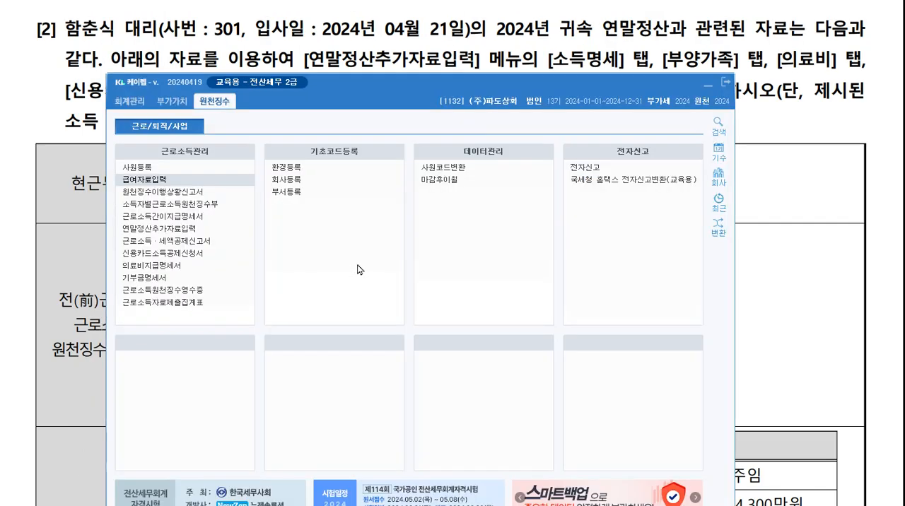
pyautogui.click(230, 232)
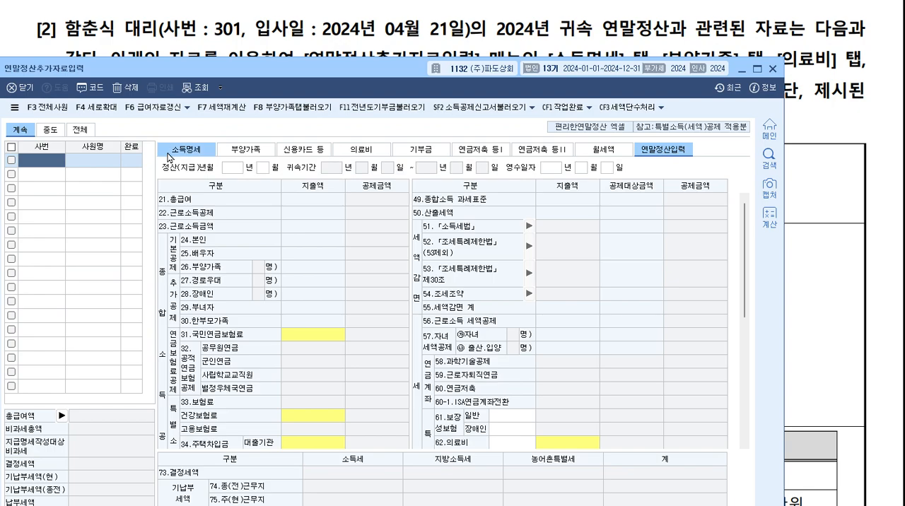
pyautogui.press('F2')
pyautogui.click(374, 266)
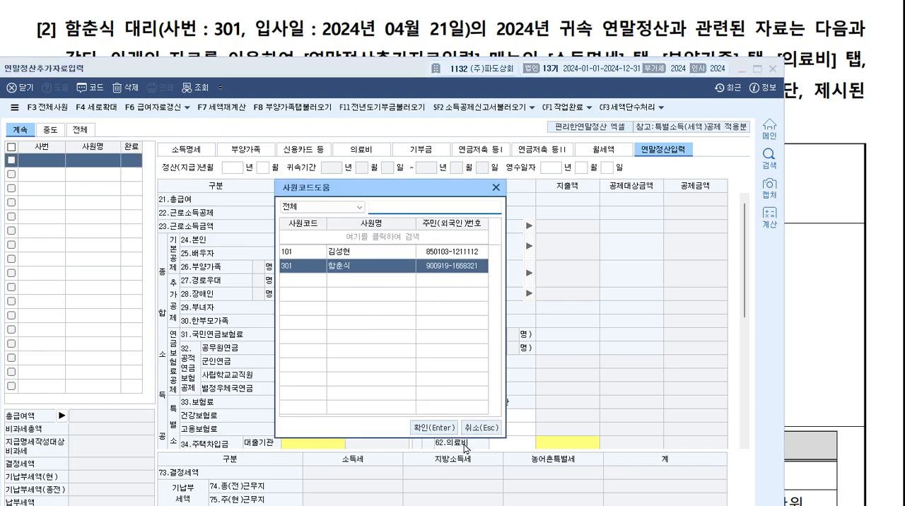
pyautogui.press('Return')
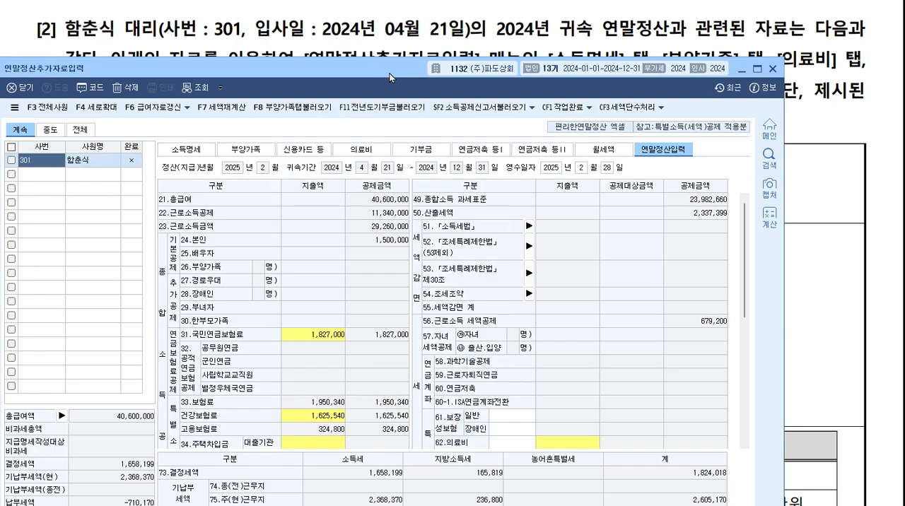
# Position the 연말정산추가자료입력 window below the previous-workplace data of question [2] so both can be read together.
pyautogui.moveTo(383, 71); pyautogui.dragTo(405, 94)
pyautogui.click(563, 59)
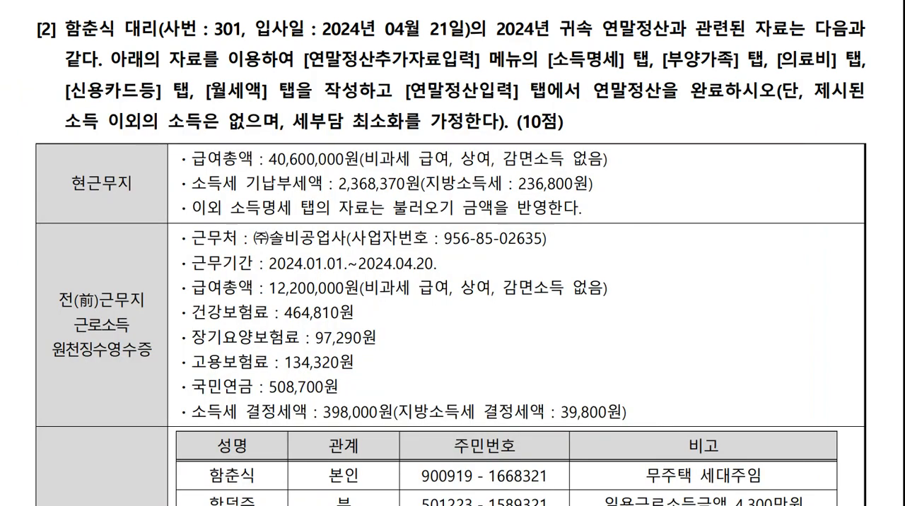
pyautogui.hotkey('alt', 'Tab')
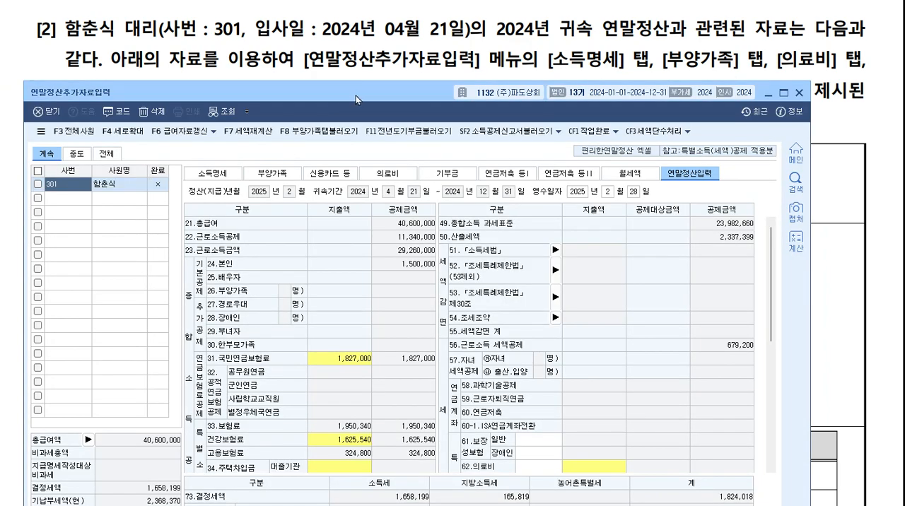
pyautogui.moveTo(355, 99); pyautogui.dragTo(367, 128)
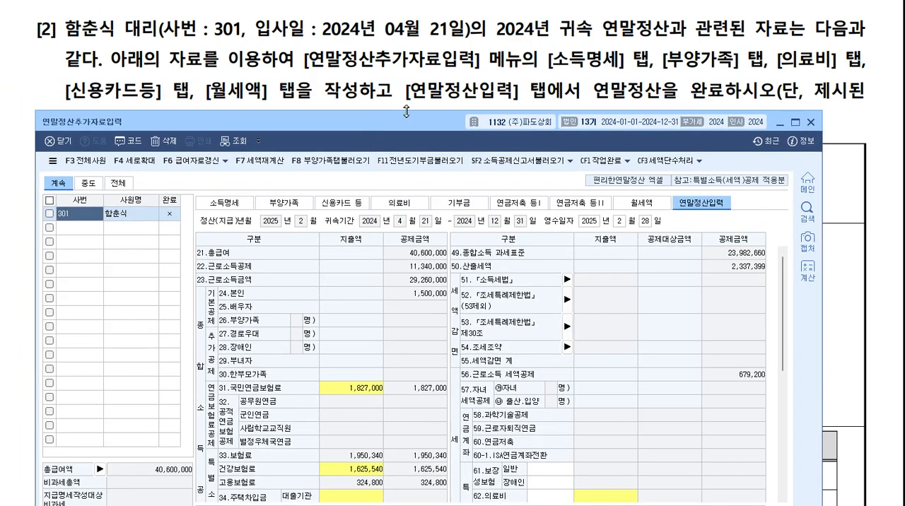
pyautogui.scroll(-5, 394, 60)
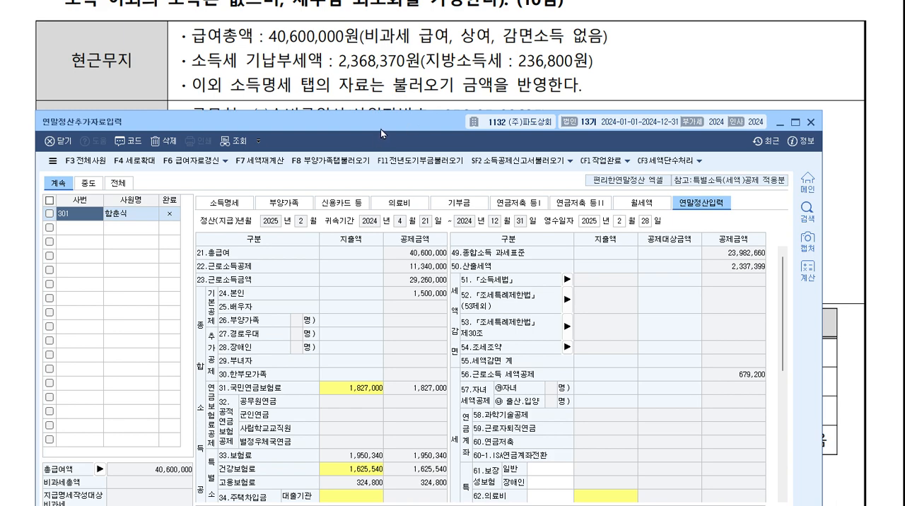
pyautogui.moveTo(381, 129); pyautogui.dragTo(400, 44)
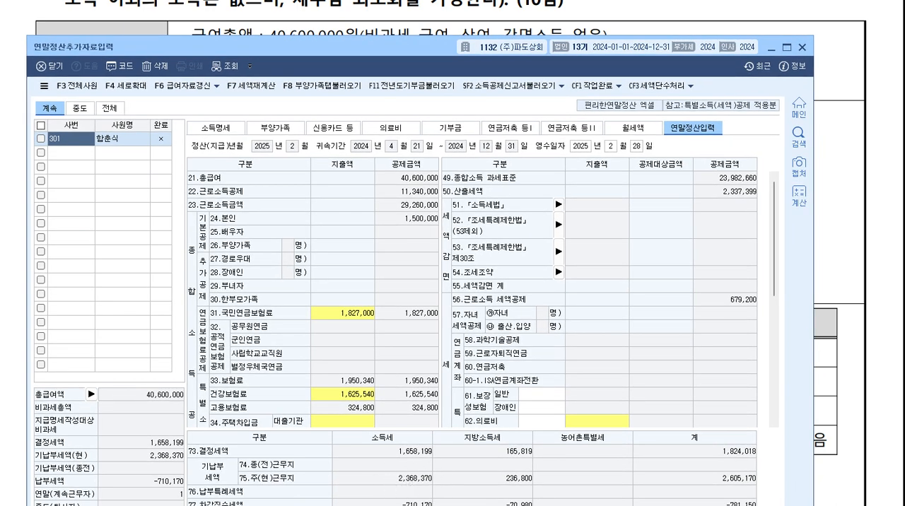
pyautogui.moveTo(332, 47); pyautogui.dragTo(339, 112)
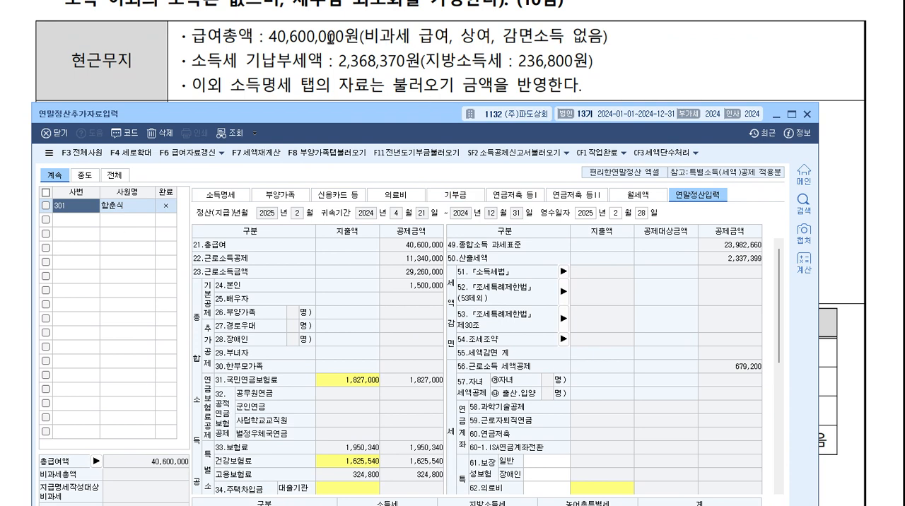
pyautogui.scroll(3, 411, 20)
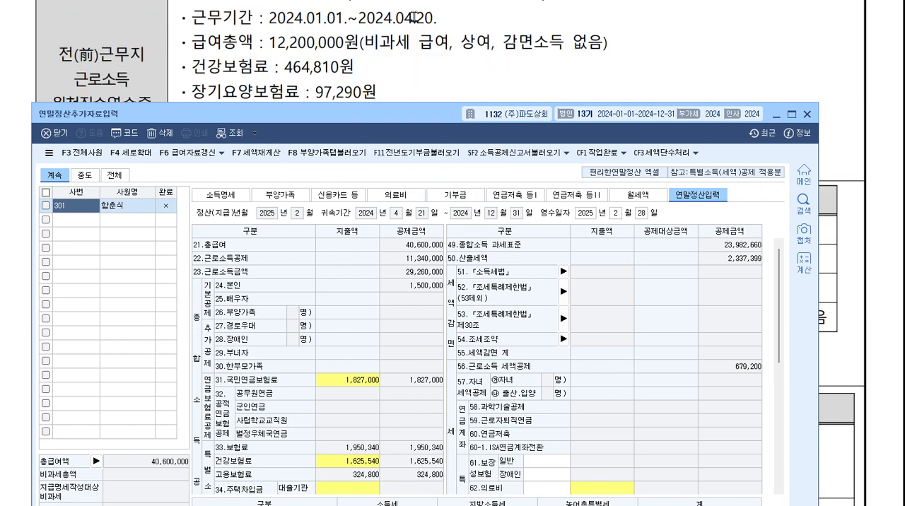
pyautogui.moveTo(425, 117); pyautogui.dragTo(418, 192)
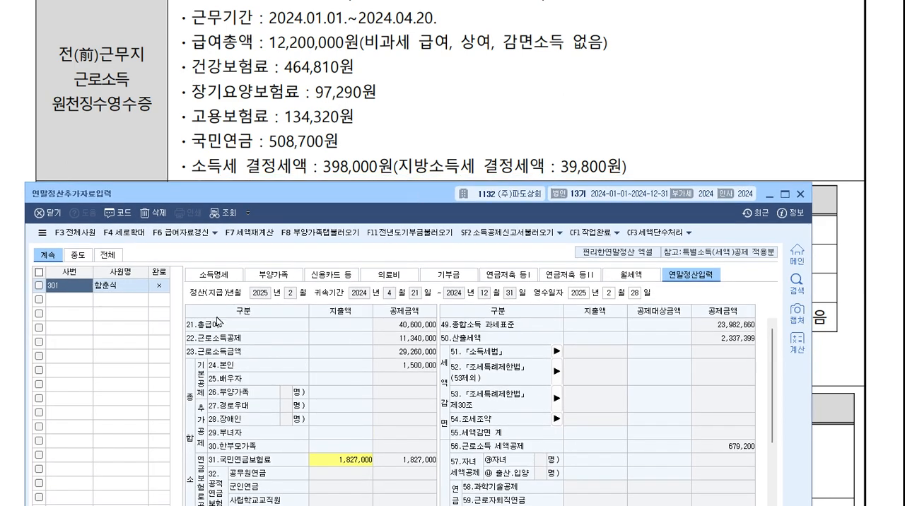
# In 소득명세, enter (주)솔비공업사 as the 종(전) workplace, leave 종교관련 종사자 as 부, and fill in its business registration number.
pyautogui.click(200, 281)
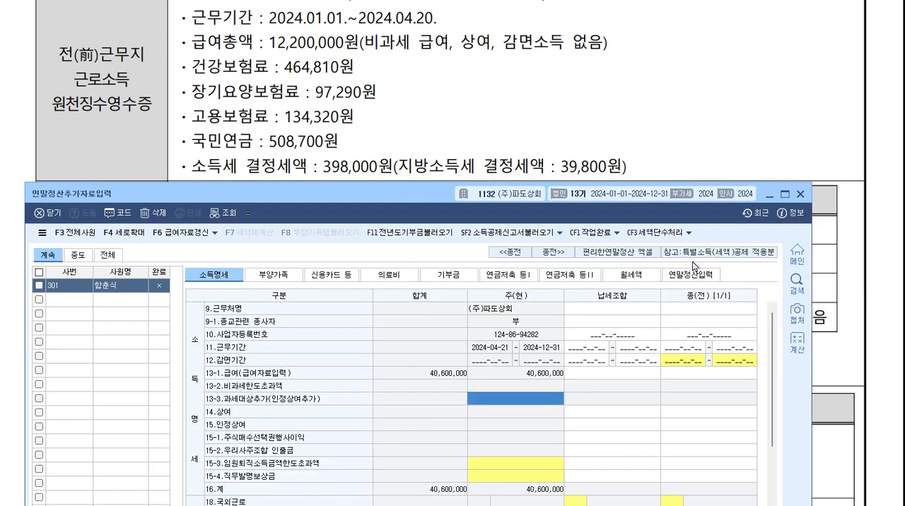
pyautogui.click(739, 309)
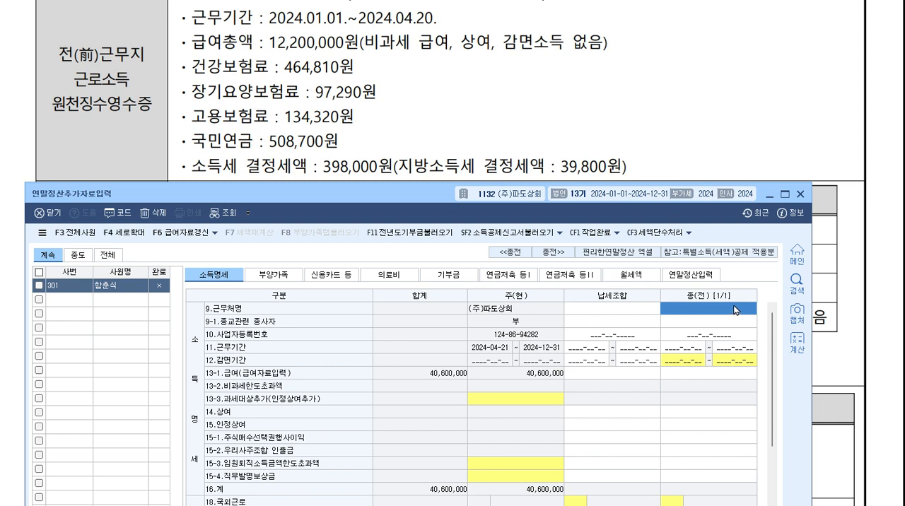
pyautogui.scroll(2, 567, 184)
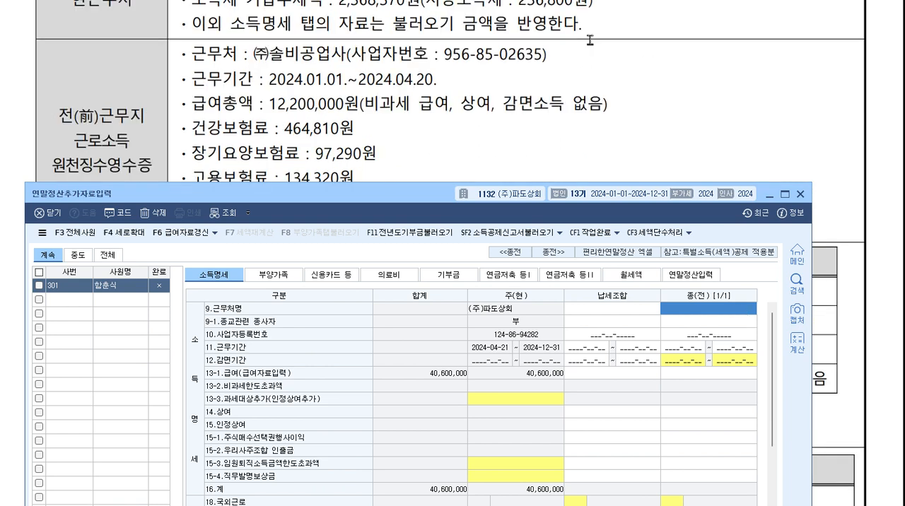
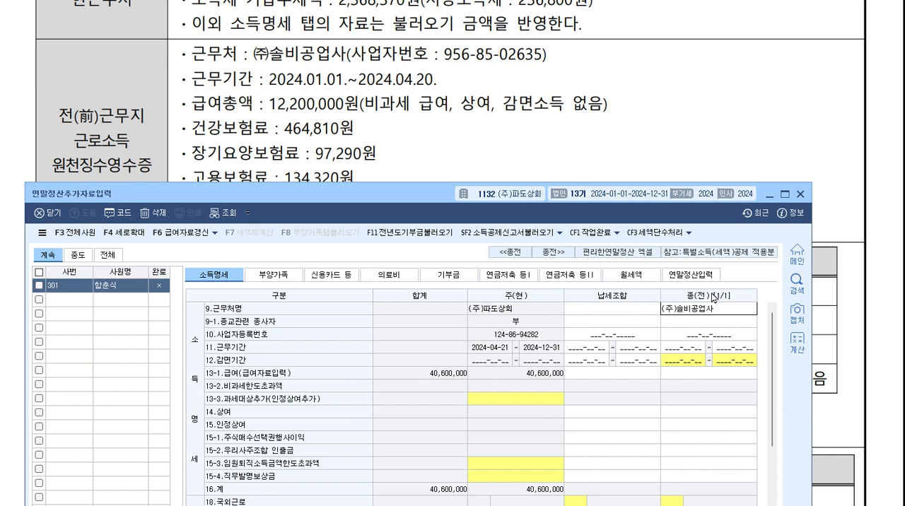
pyautogui.press('Return')
pyautogui.press('Return')
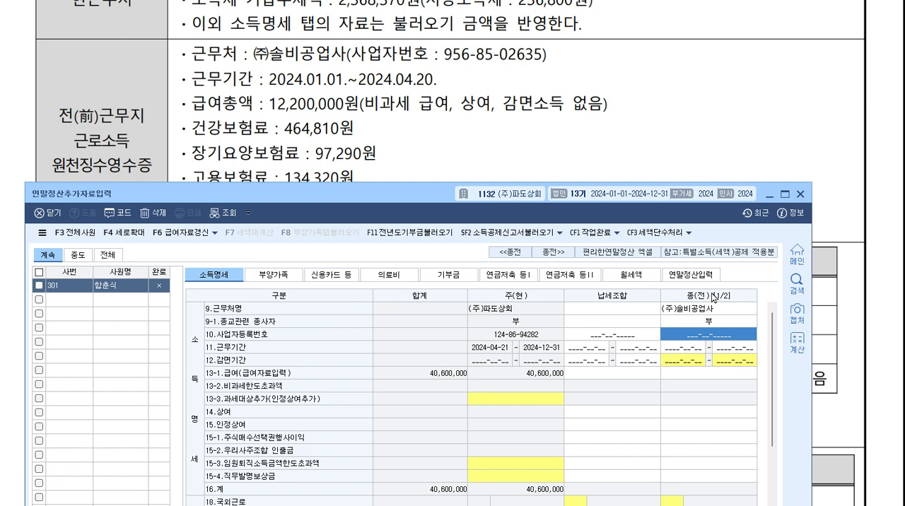
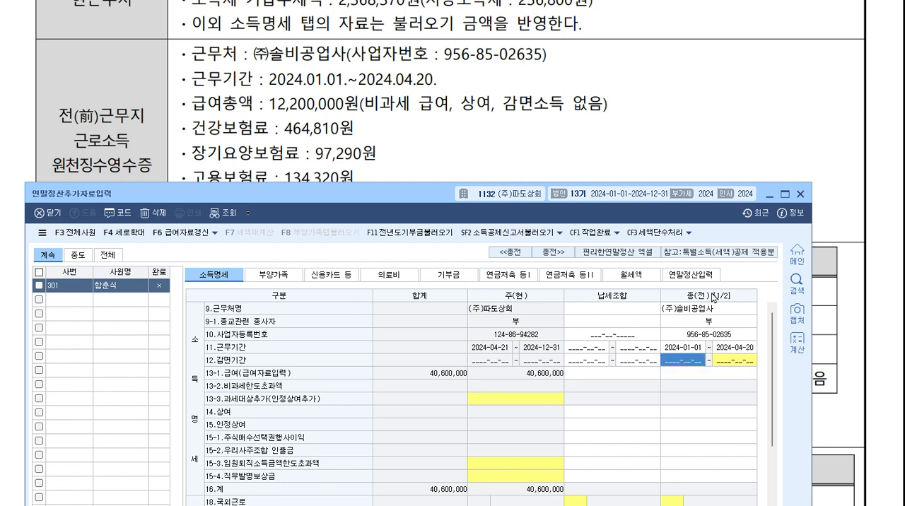
# Set the previous workplace's 근무기간 to 2024-01-01 through 2024-04-20 and check it against the hire date in the question.
pyautogui.click(737, 351)
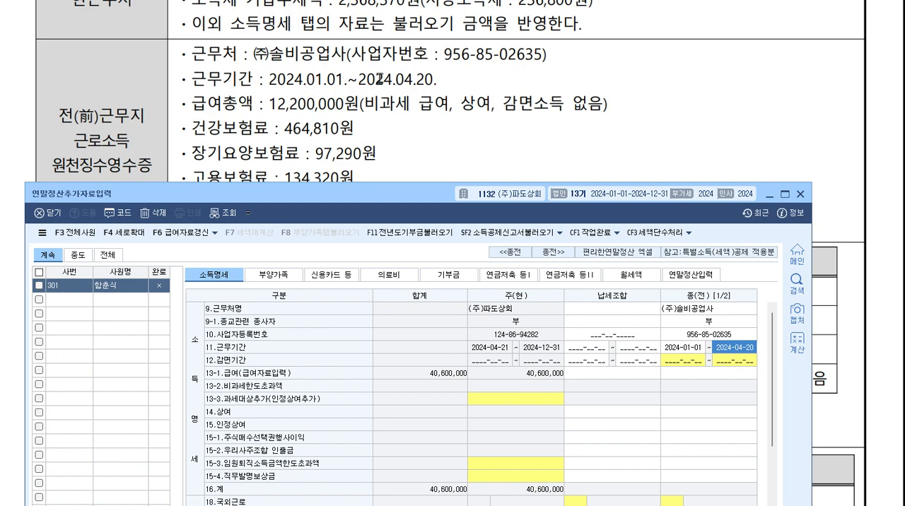
pyautogui.scroll(5, 382, 83)
pyautogui.scroll(-3, 452, 142)
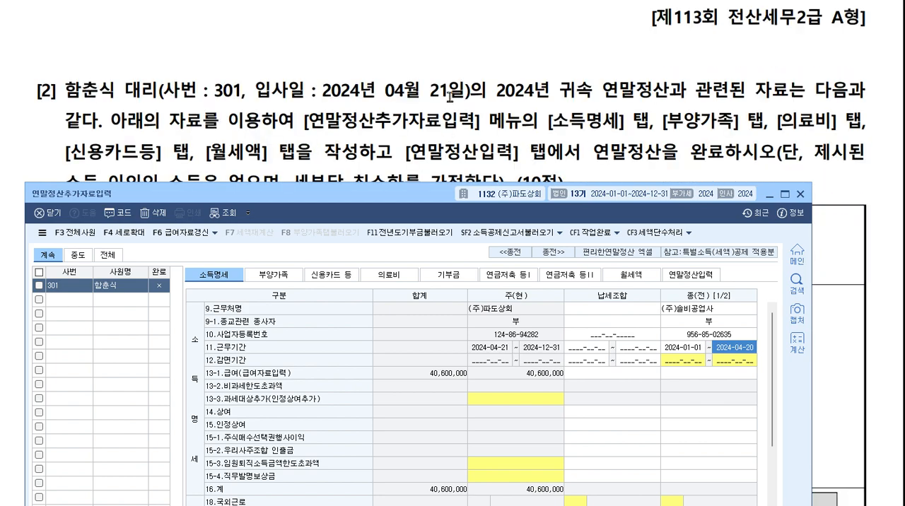
# Enter 12,200,000 as the previous workplace's 급여 in 소득명세.
pyautogui.scroll(-5, 559, 177)
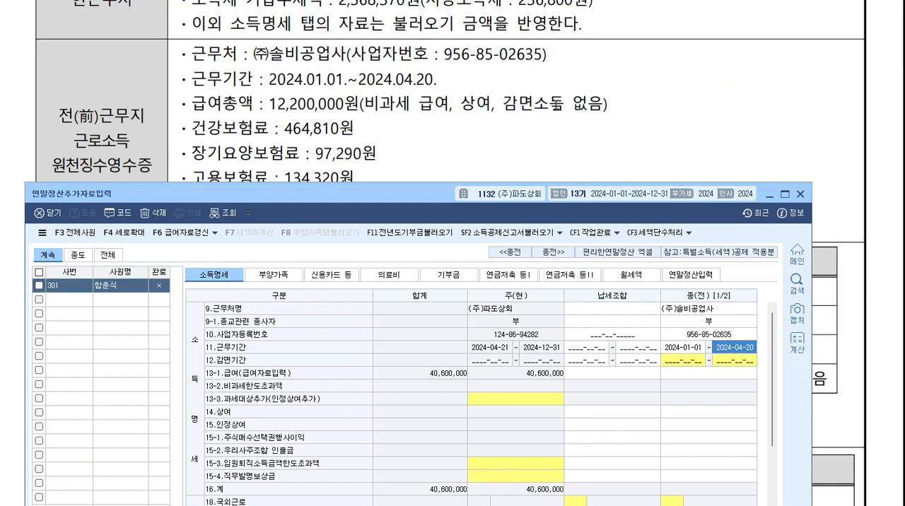
pyautogui.scroll(-2, 556, 103)
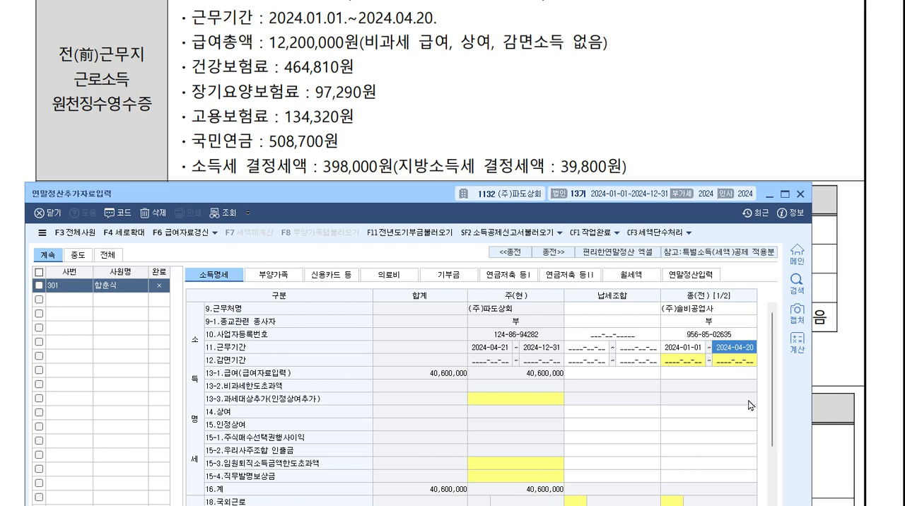
pyautogui.click(729, 375)
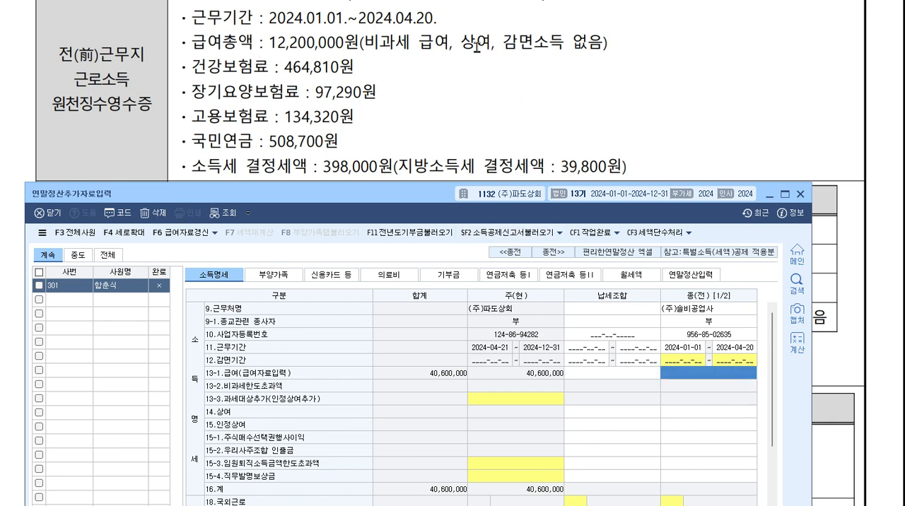
pyautogui.write('12,200')
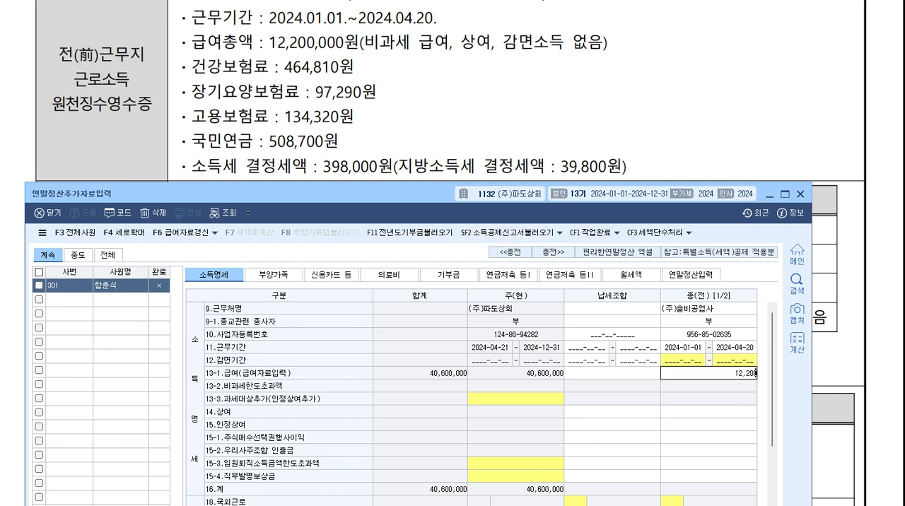
pyautogui.write(',000')
pyautogui.press('Return')
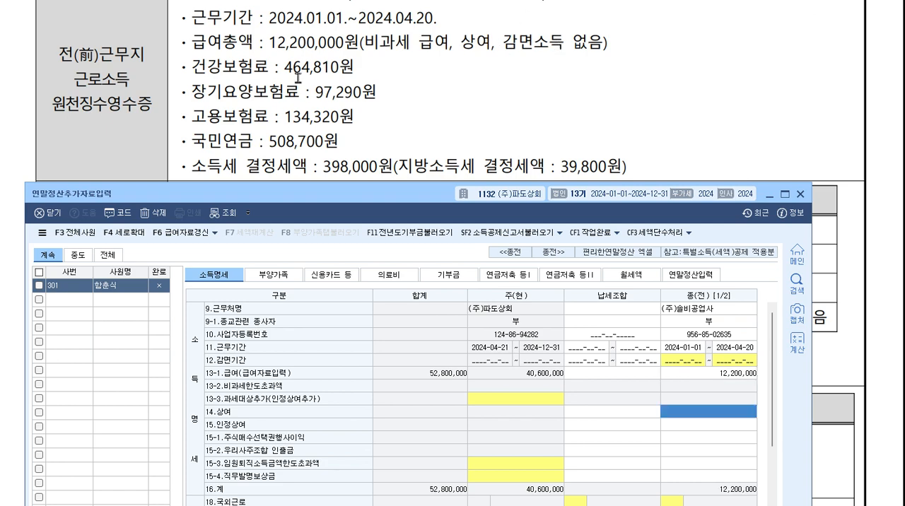
# Enter the previous workplace's 건강보험료 of 464,810 and 장기요양보험료 of 97,290 in the 공제보험료 section.
pyautogui.scroll(-1, 297, 78)
pyautogui.scroll(1, 298, 56)
pyautogui.moveTo(421, 182)
pyautogui.mouseDown()
pyautogui.moveTo(461, 350)
pyautogui.moveTo(403, 207)
pyautogui.moveTo(409, 193)
pyautogui.mouseUp()
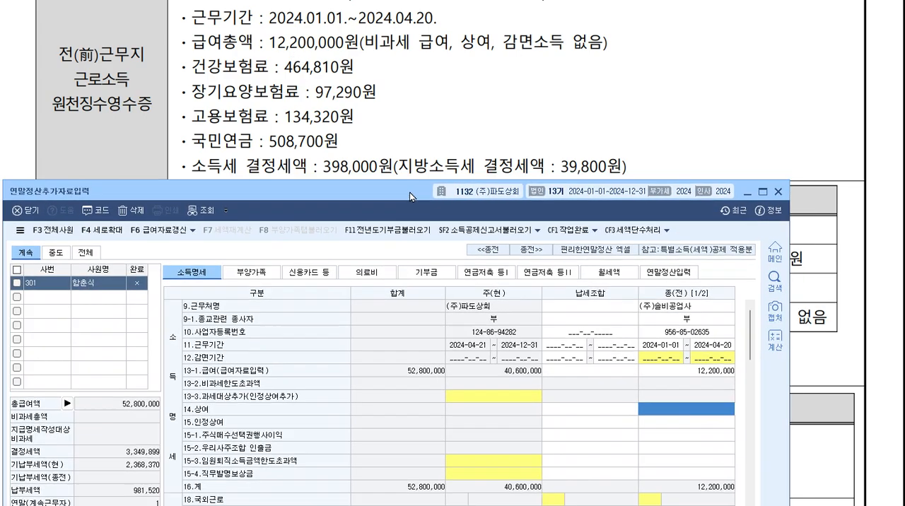
pyautogui.scroll(-5, 705, 348)
pyautogui.click(706, 349)
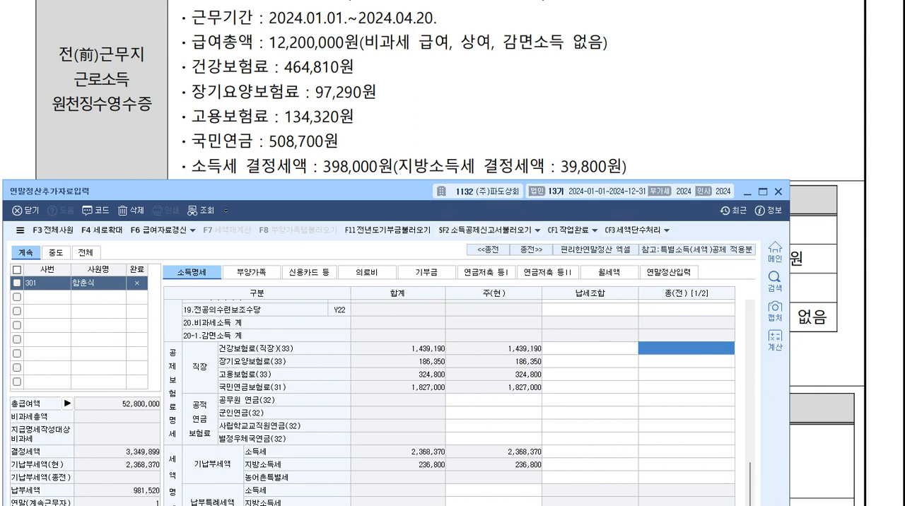
pyautogui.write('464810')
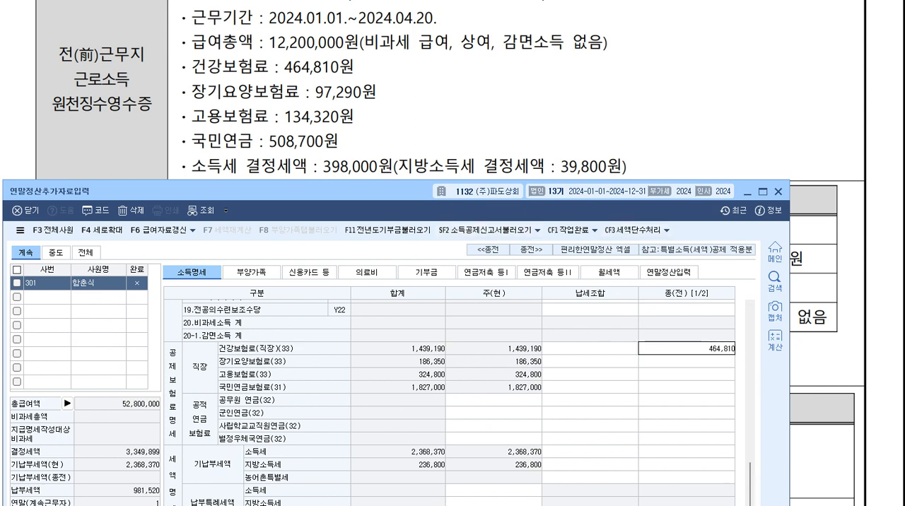
pyautogui.press('Return')
pyautogui.write('9')
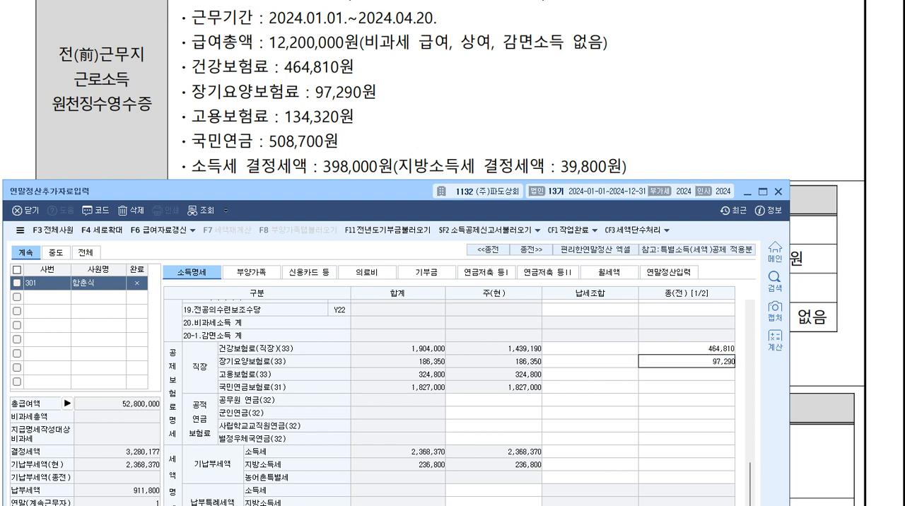
pyautogui.write('7,290')
pyautogui.press('Return')
# Enter the previous workplace's 고용보험료 of 134,320 and 국민연금보험료 of 508,700.
pyautogui.write('13')
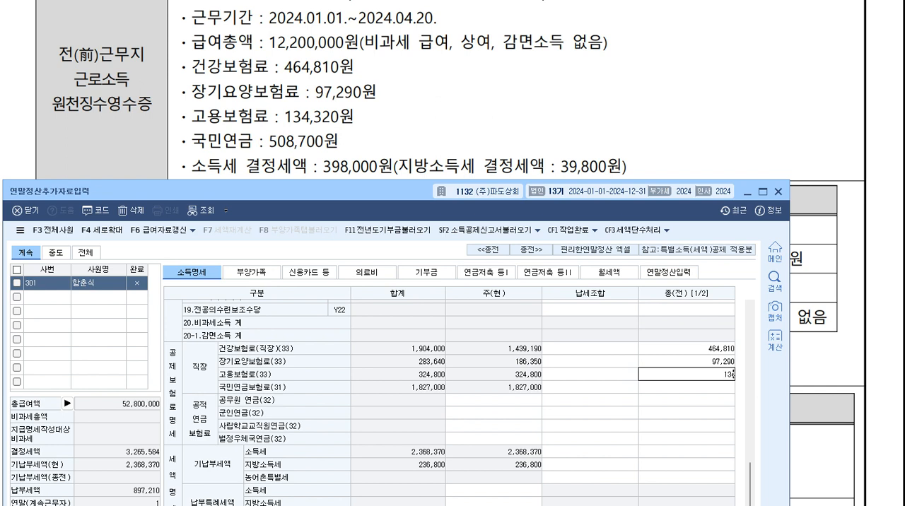
pyautogui.write('4,320')
pyautogui.press('Return')
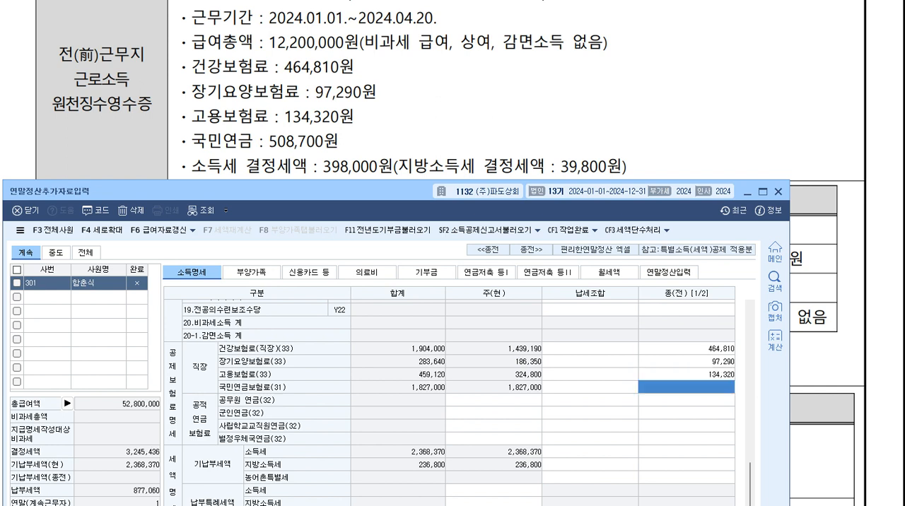
pyautogui.write('5,08')
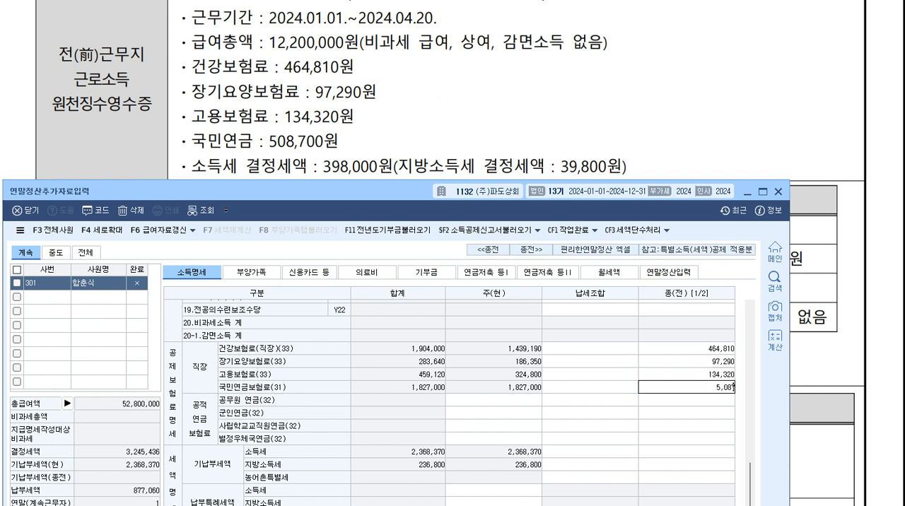
pyautogui.press('Return')
pyautogui.press('Return')
pyautogui.press('Return')
pyautogui.press('Return')
pyautogui.press('Return')
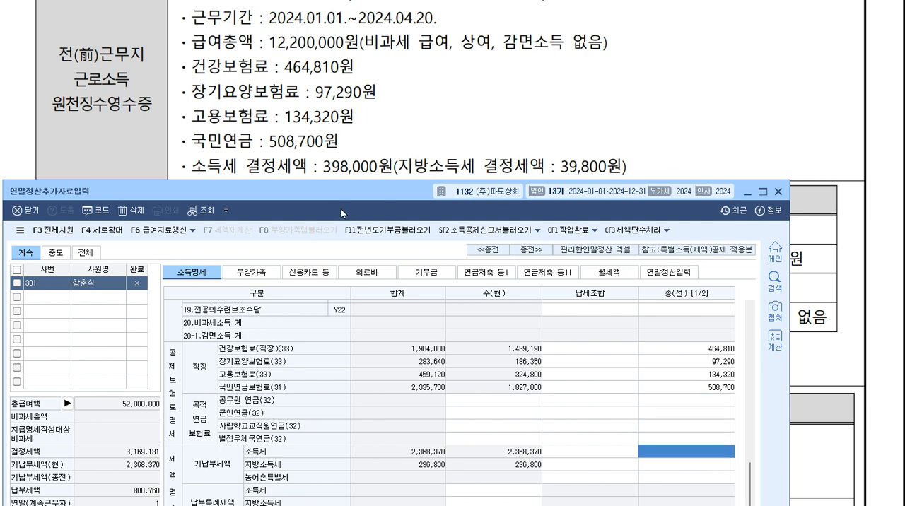
# Enter the previous workplace's 기납부세액 as 소득세 398,000 and 지방소득세 39,800 in 소득명세.
pyautogui.moveTo(370, 193); pyautogui.dragTo(390, 195)
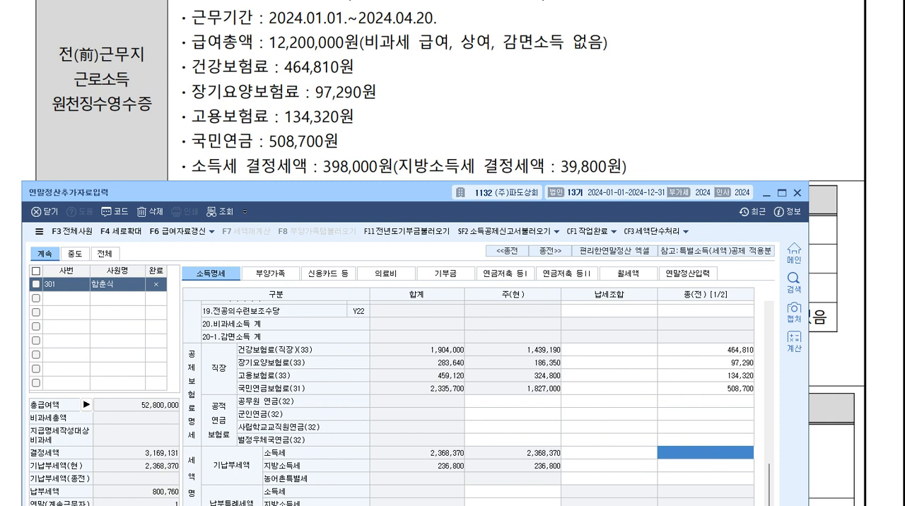
pyautogui.write('3980000')
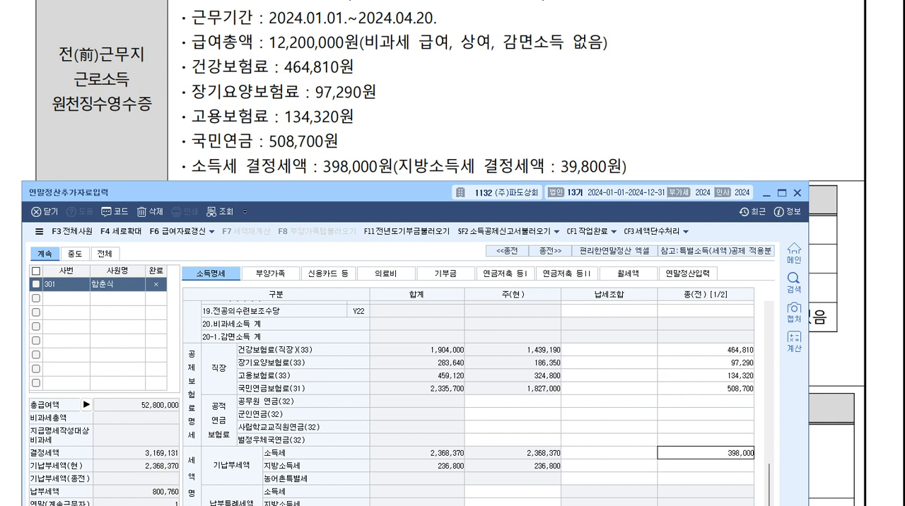
pyautogui.press('Return')
pyautogui.write('39,800')
pyautogui.press('Return')
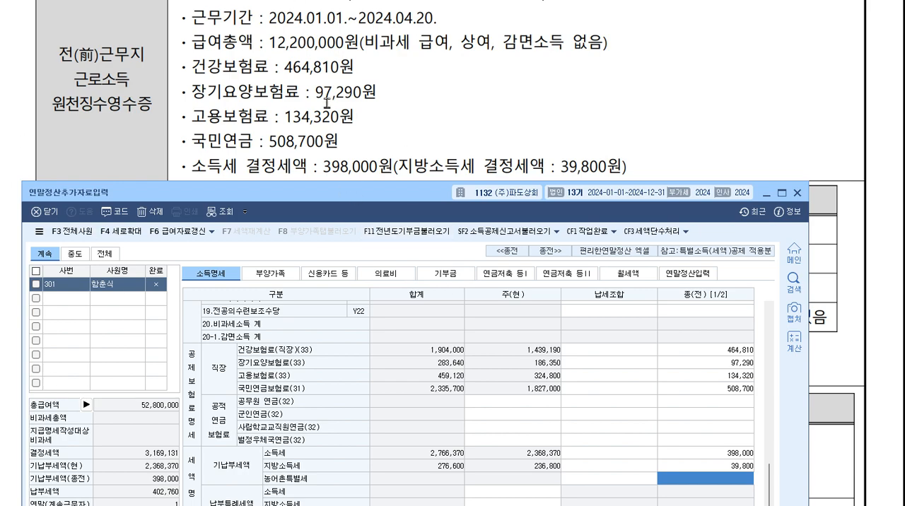
# Open the employee's 부양가족 data and place it alongside the question's 가족사항 table.
pyautogui.scroll(-3, 326, 103)
pyautogui.scroll(-2, 327, 103)
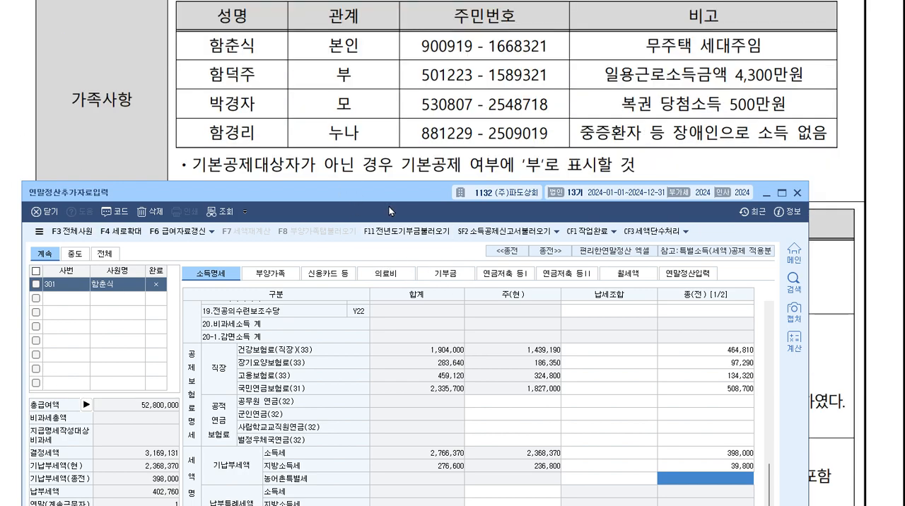
pyautogui.moveTo(392, 198); pyautogui.dragTo(433, 225)
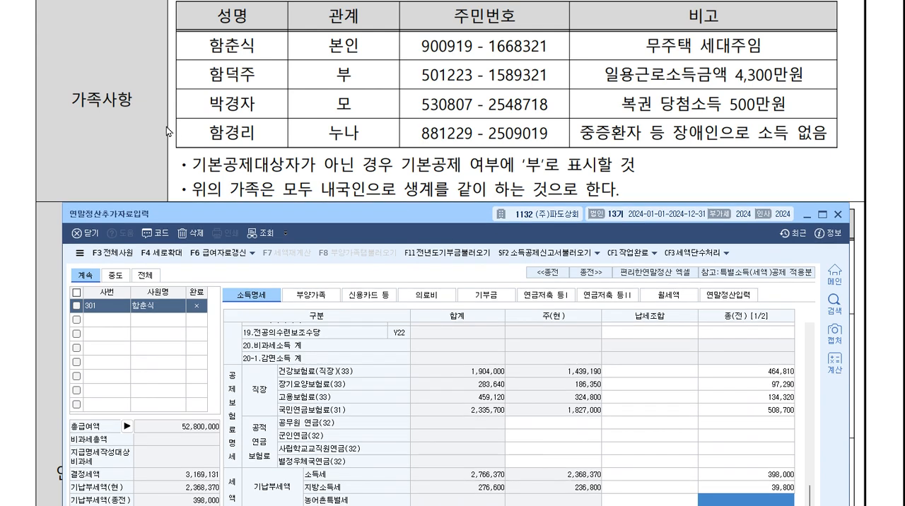
pyautogui.click(316, 297)
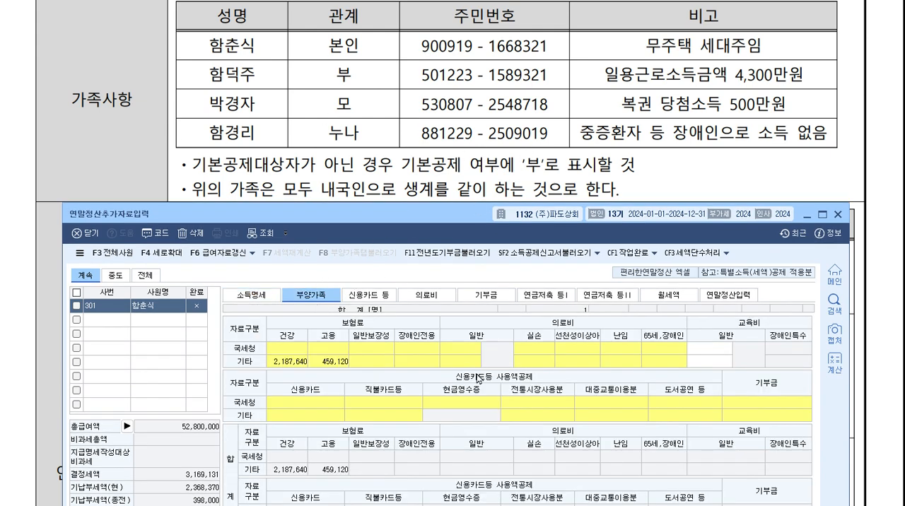
pyautogui.moveTo(434, 214); pyautogui.dragTo(481, 77)
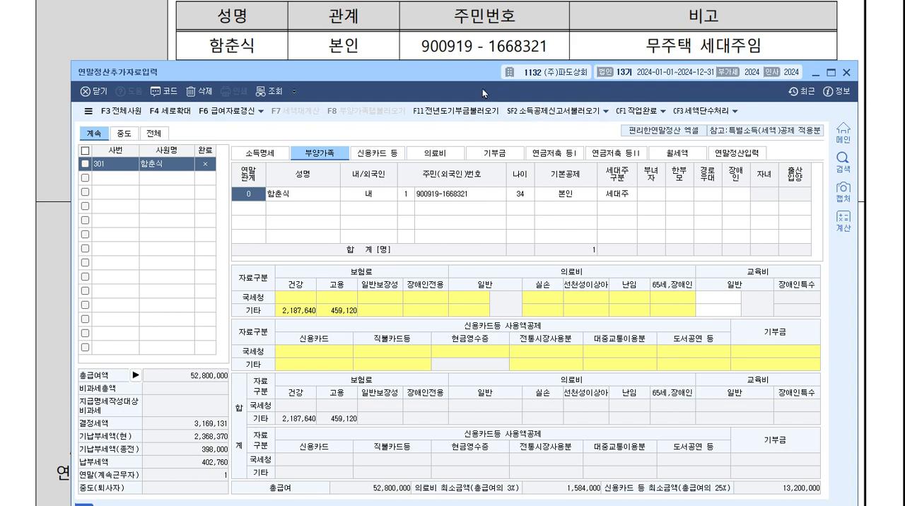
pyautogui.moveTo(482, 69); pyautogui.dragTo(485, 159)
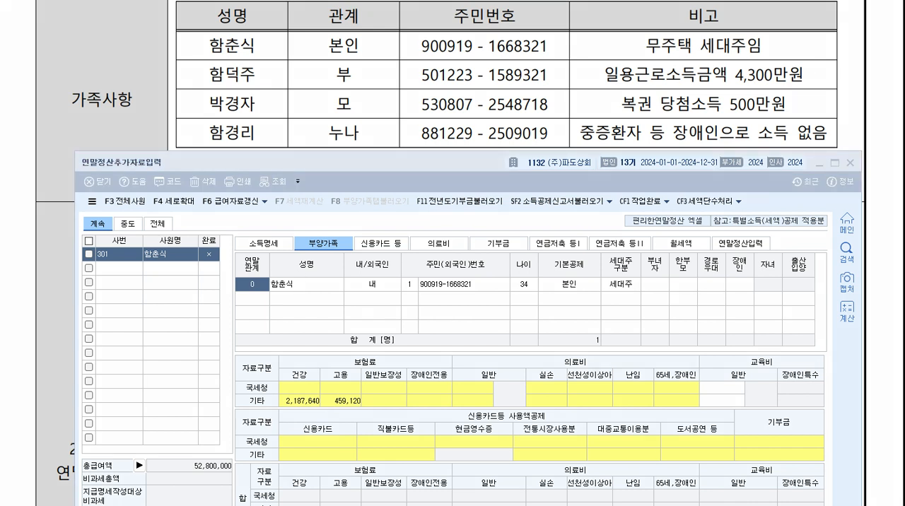
pyautogui.moveTo(141, 49)
pyautogui.mouseDown()
pyautogui.moveTo(131, 57)
pyautogui.moveTo(165, 53)
pyautogui.mouseUp()
pyautogui.moveTo(106, 42); pyautogui.dragTo(182, 52)
pyautogui.moveTo(370, 41); pyautogui.dragTo(372, 49)
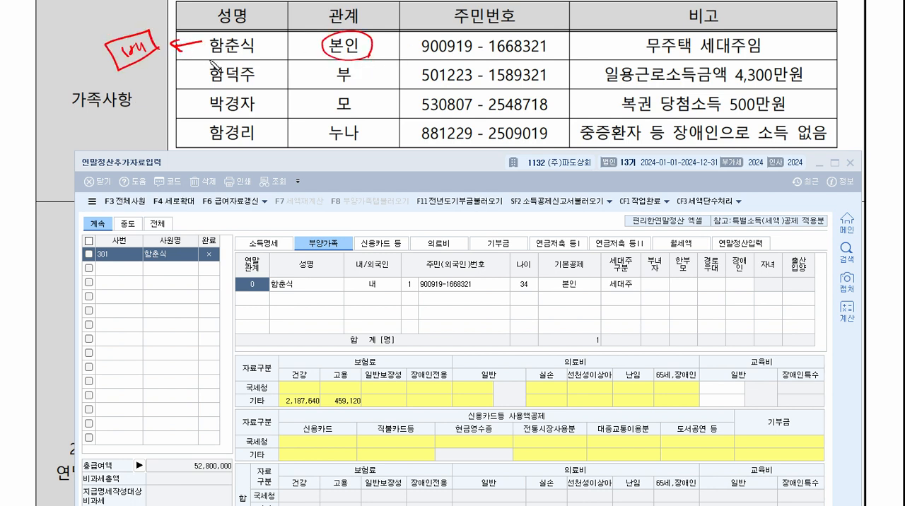
pyautogui.moveTo(112, 76); pyautogui.dragTo(173, 52)
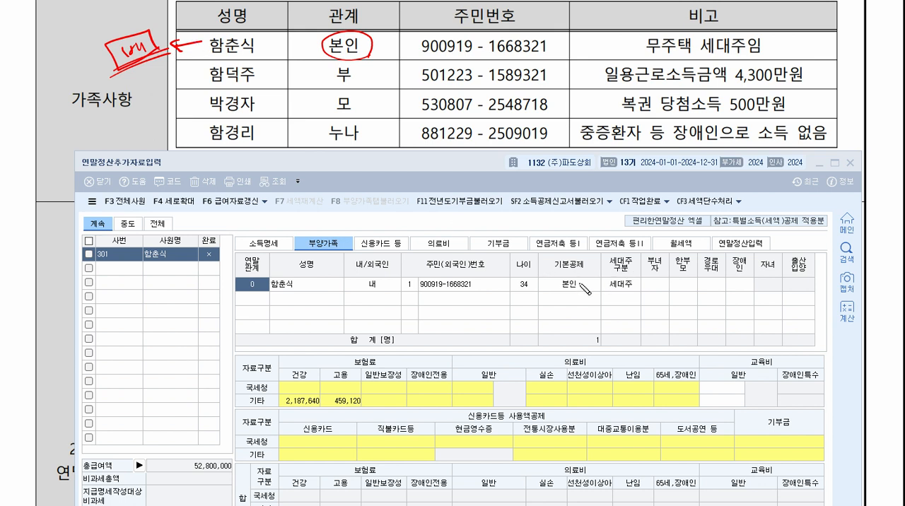
pyautogui.moveTo(678, 252)
pyautogui.mouseDown()
pyautogui.moveTo(646, 276)
pyautogui.moveTo(668, 281)
pyautogui.moveTo(672, 256)
pyautogui.moveTo(667, 277)
pyautogui.moveTo(697, 278)
pyautogui.moveTo(698, 252)
pyautogui.moveTo(669, 253)
pyautogui.moveTo(708, 276)
pyautogui.mouseUp()
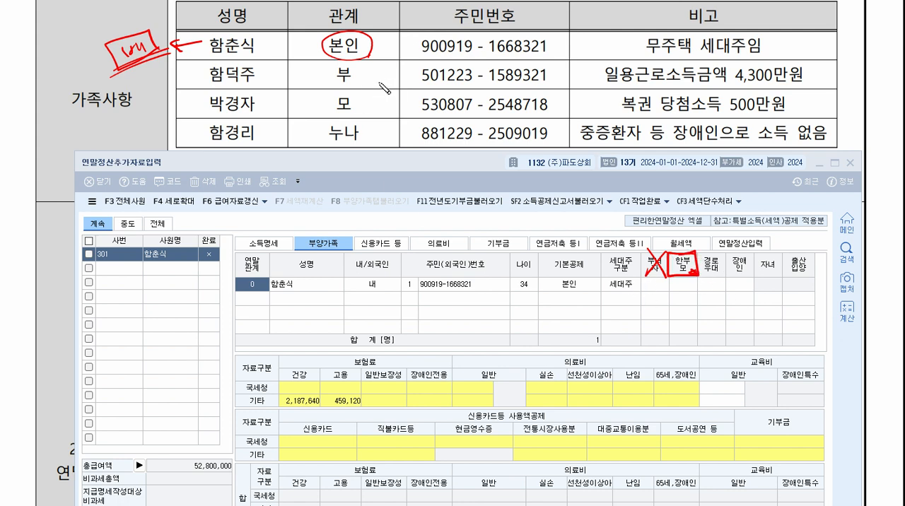
pyautogui.moveTo(303, 64); pyautogui.dragTo(307, 150)
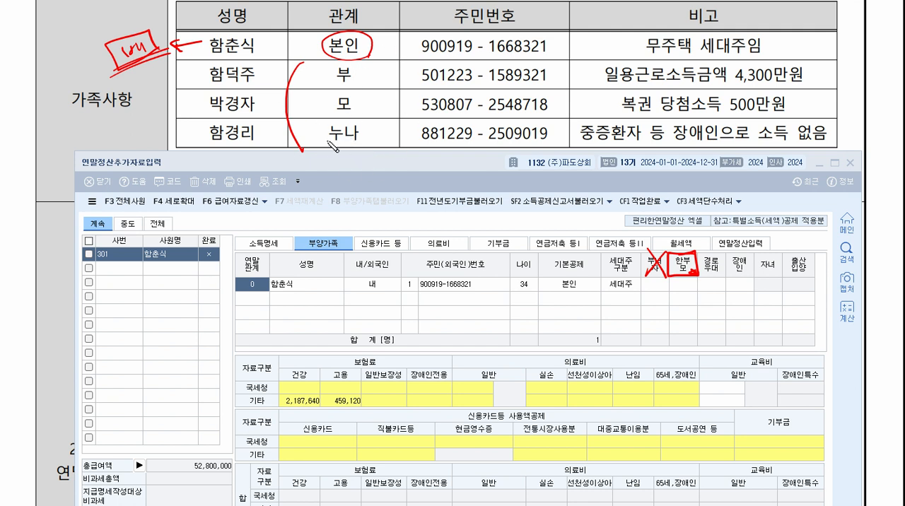
pyautogui.moveTo(675, 281)
pyautogui.mouseDown()
pyautogui.moveTo(708, 240)
pyautogui.moveTo(700, 287)
pyautogui.mouseUp()
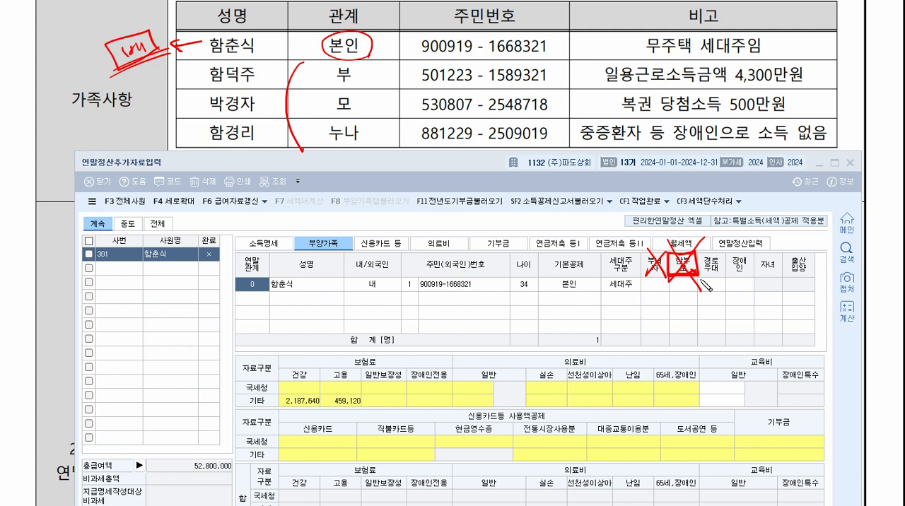
pyautogui.press('Escape')
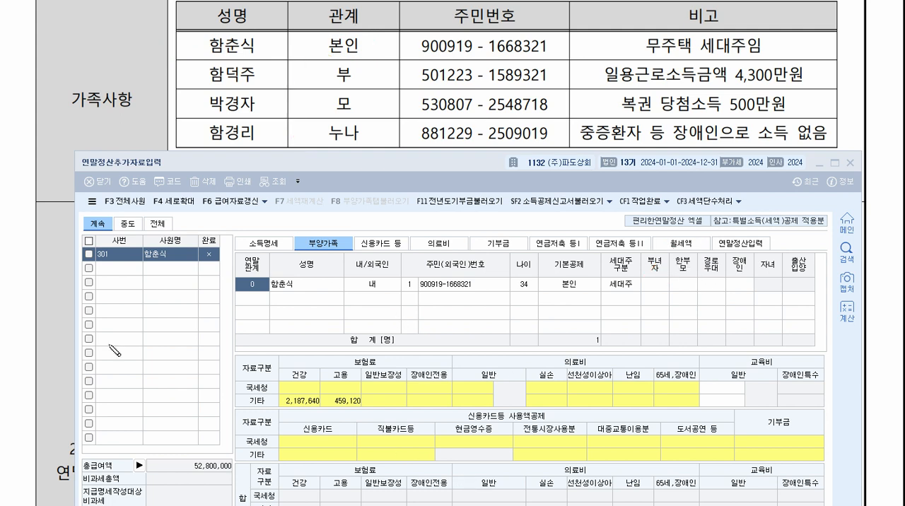
# Add the father to 부양가족 with 연말관계 1, his name, 내국인 status and resident registration number.
pyautogui.click(257, 297)
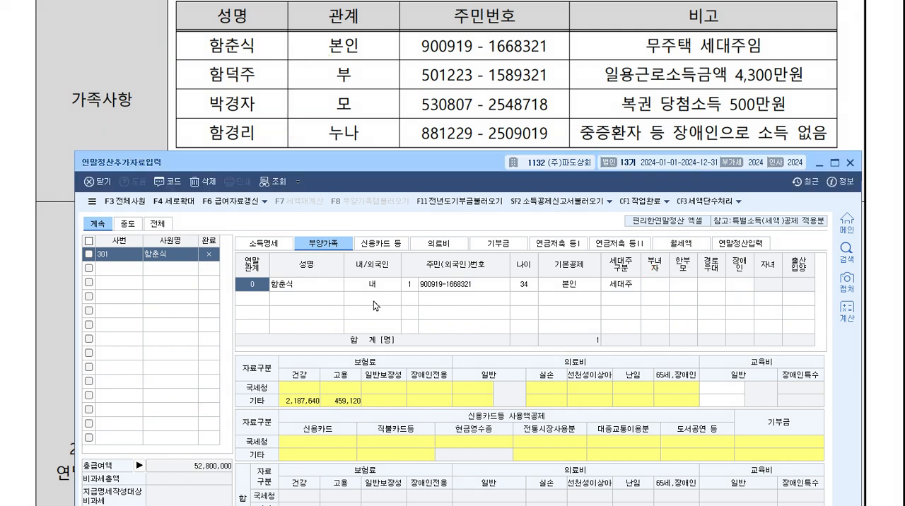
pyautogui.write('1')
pyautogui.press('Return')
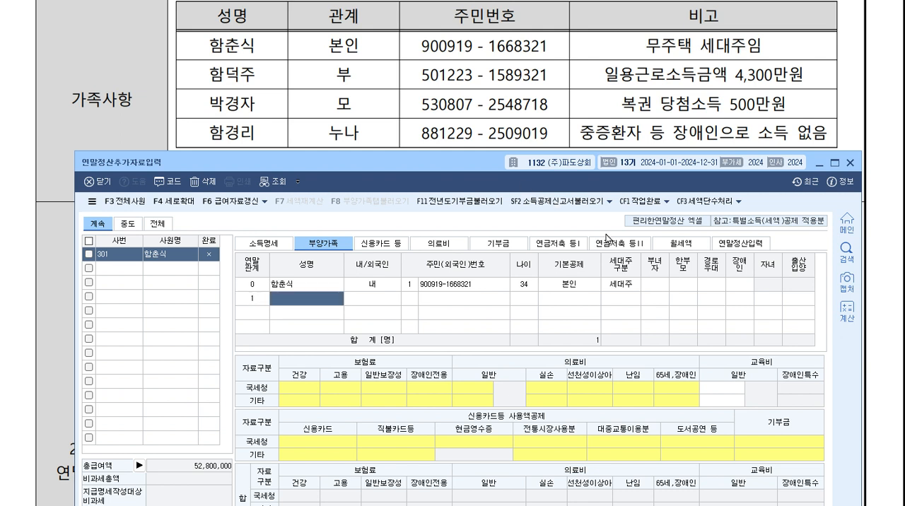
pyautogui.press('Return')
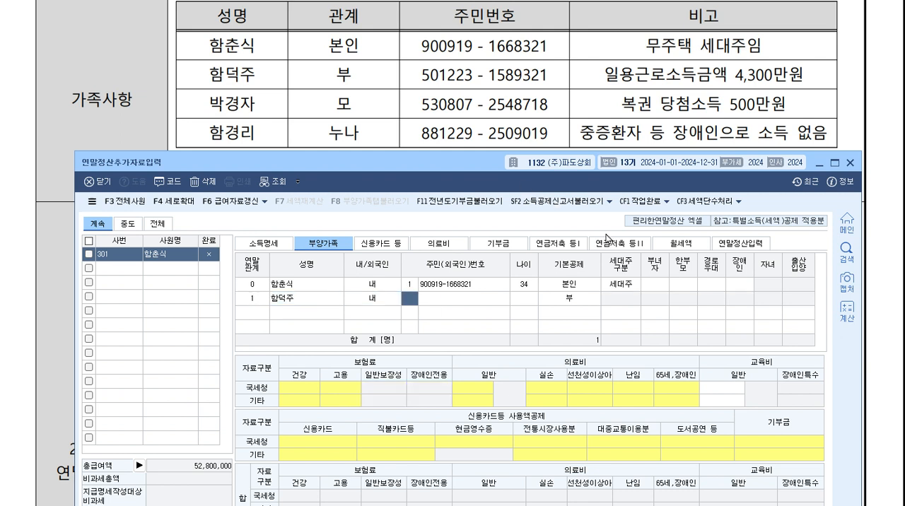
pyautogui.press('Return')
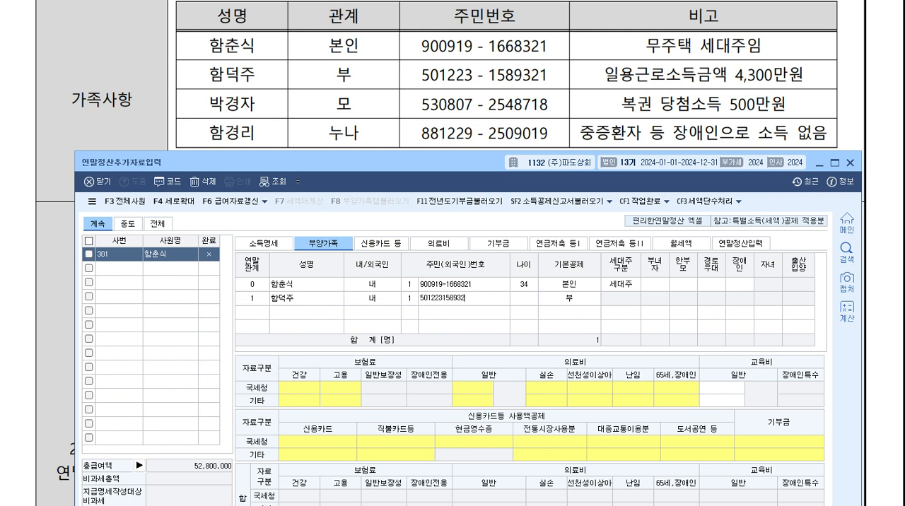
pyautogui.write('1')
pyautogui.press('Return')
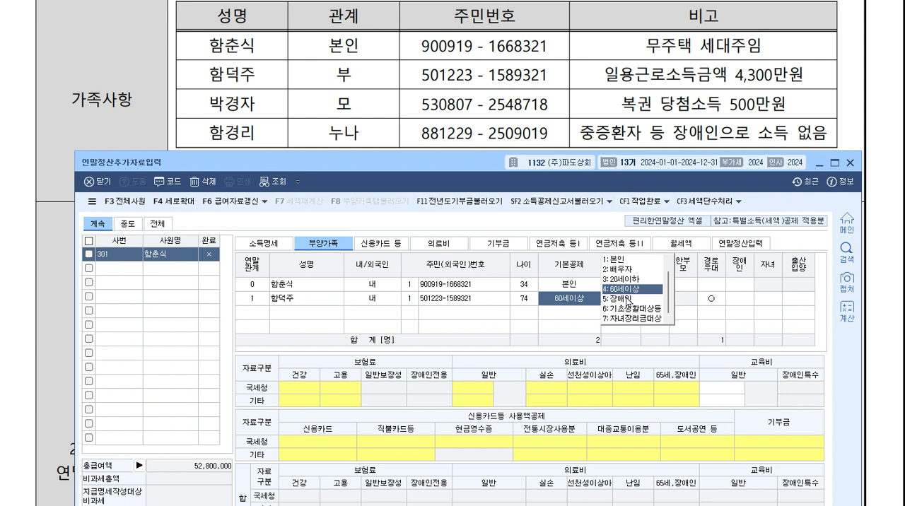
# Accept 60세이상 as the father's 기본공제 and 여 for 경로우대, leaving 장애인 and 자녀 blank.
pyautogui.press('Return')
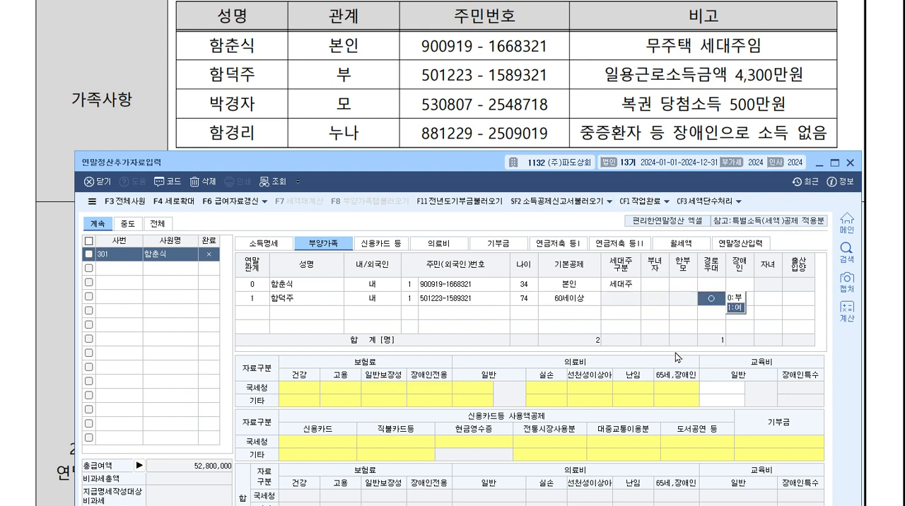
pyautogui.press('Return')
pyautogui.press('Return')
pyautogui.press('Return')
pyautogui.press('Return')
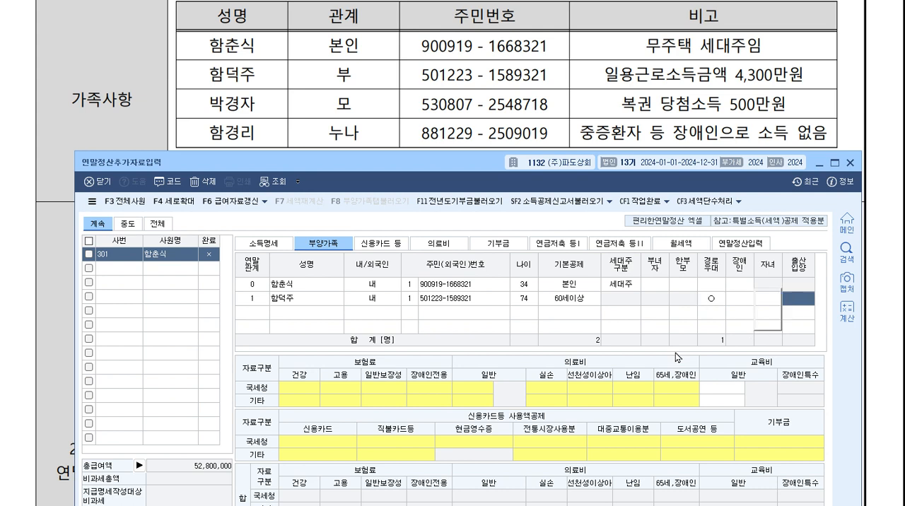
# Add the mother to 부양가족 with 연말관계 1, her name, 내국인 status and resident registration number.
pyautogui.write('1')
pyautogui.press('Return')
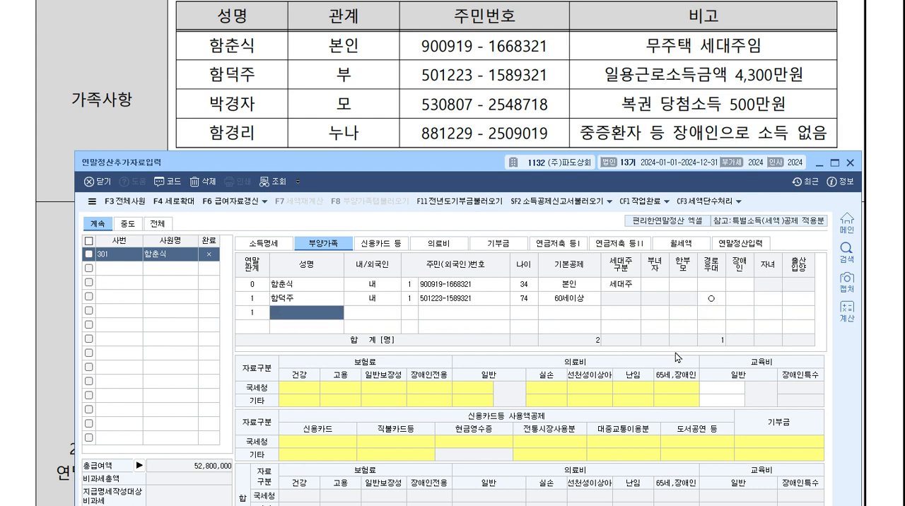
pyautogui.press('Return')
pyautogui.press('Return')
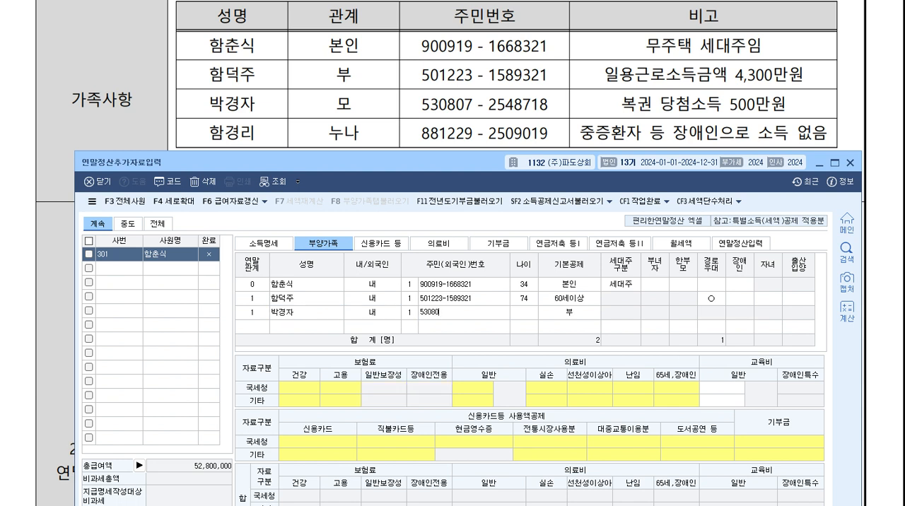
pyautogui.press('Return')
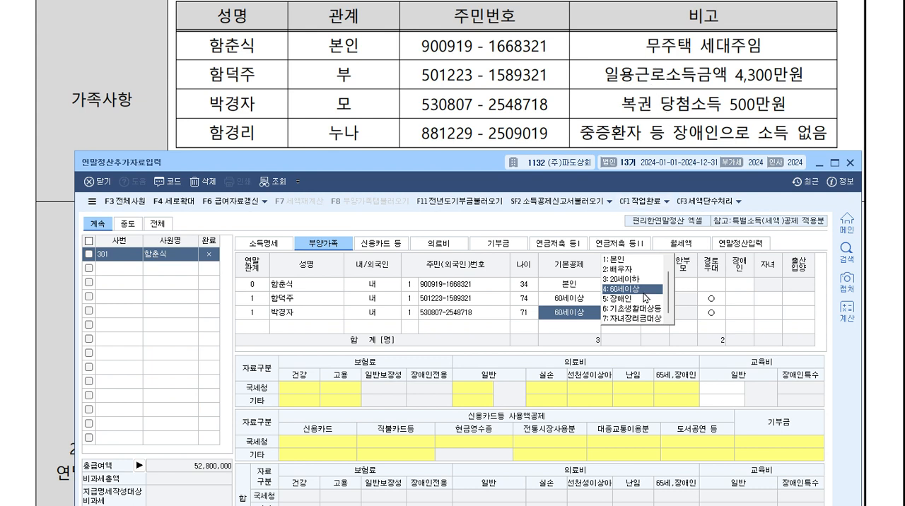
# Keep the mother's 기본공제 at 60세이상 with 경로우대 as 여, and 장애인 and 자녀 as 부.
pyautogui.click(646, 295)
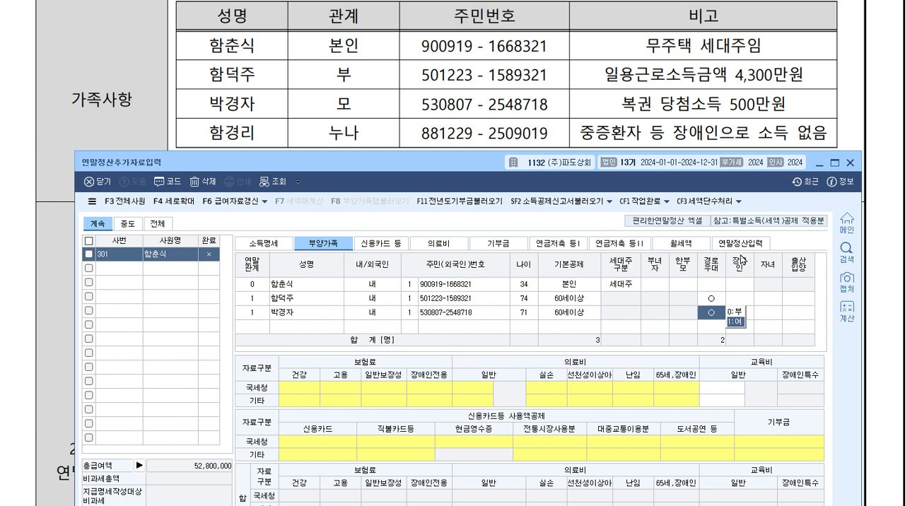
pyautogui.press('Return')
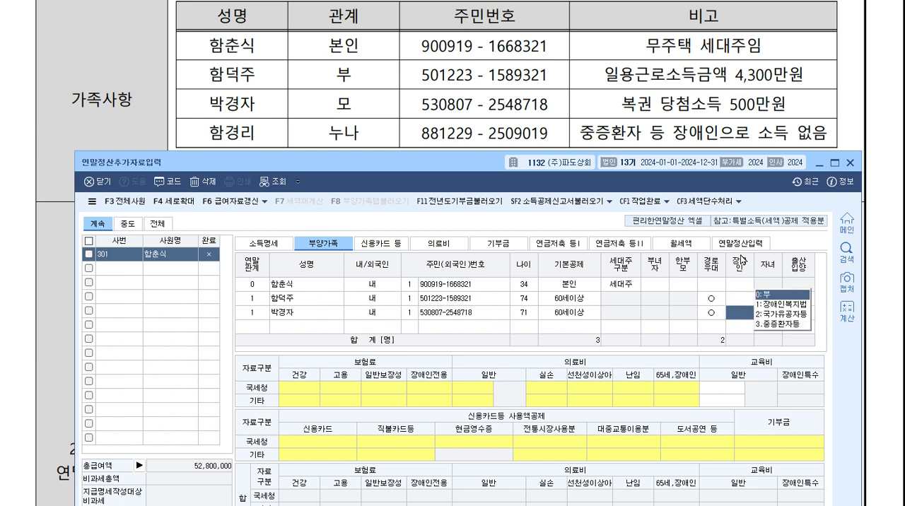
pyautogui.press('Return')
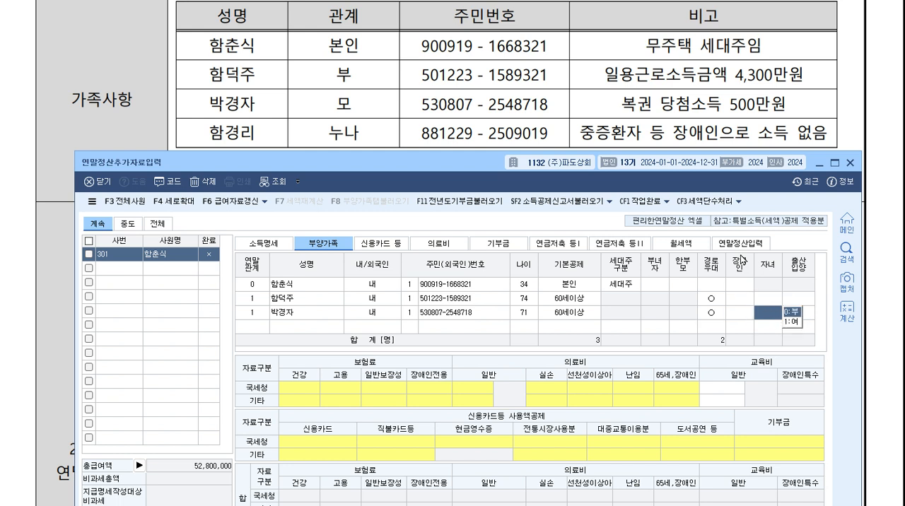
pyautogui.press('Return')
pyautogui.press('Return')
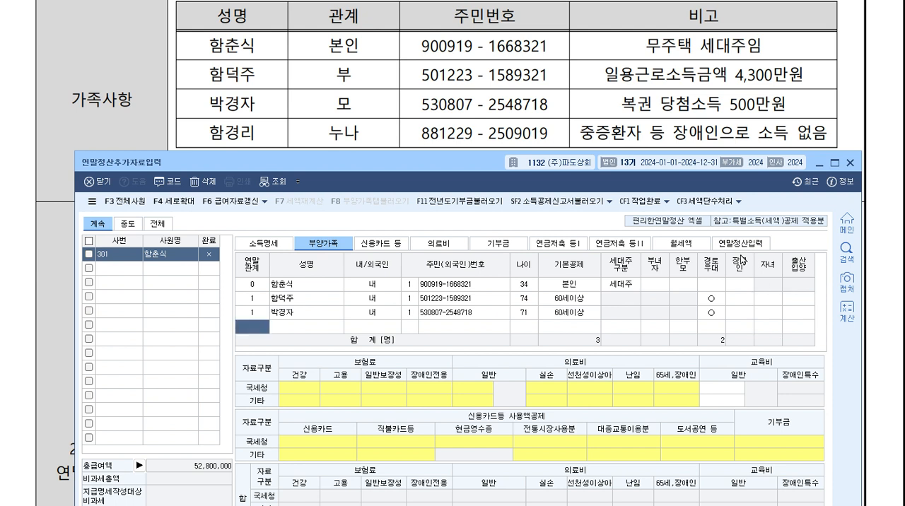
# Add the older sister to 부양가족 with 연말관계 6, her name, 내국인 status and resident registration number.
pyautogui.write('6')
pyautogui.press('Return')
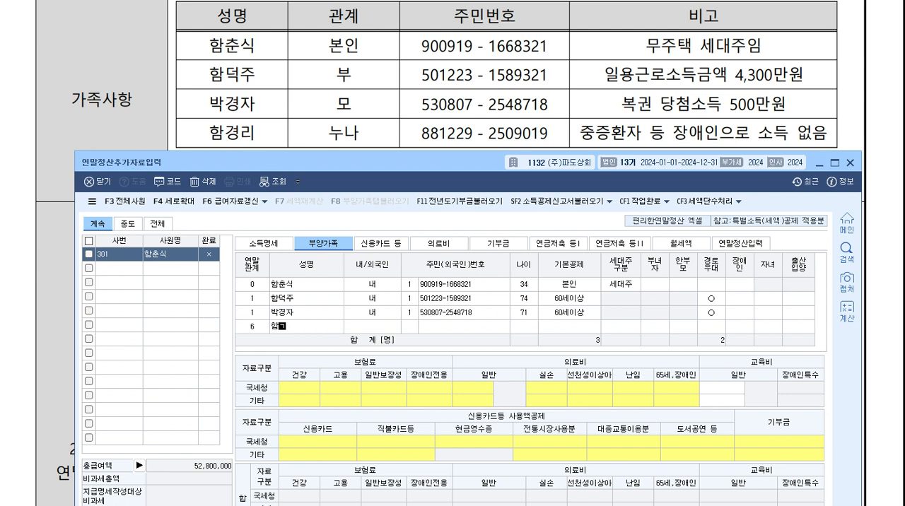
pyautogui.press('Return')
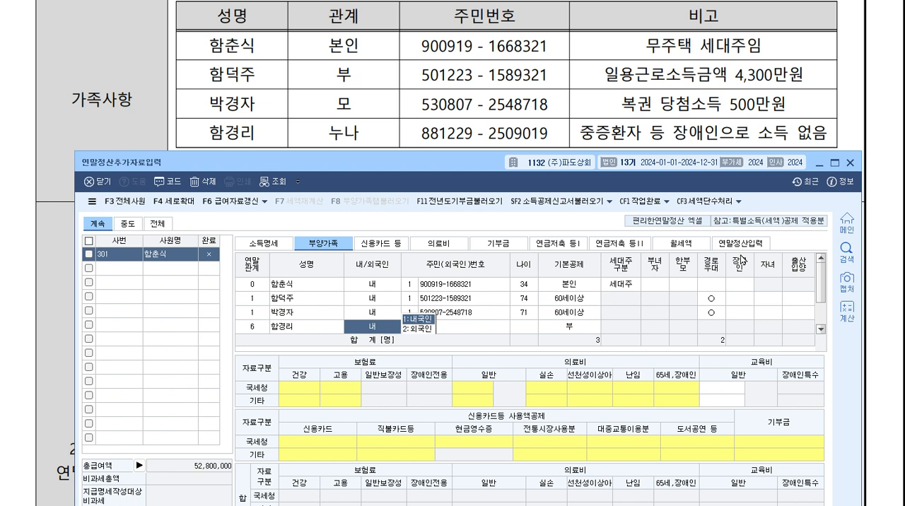
pyautogui.press('Return')
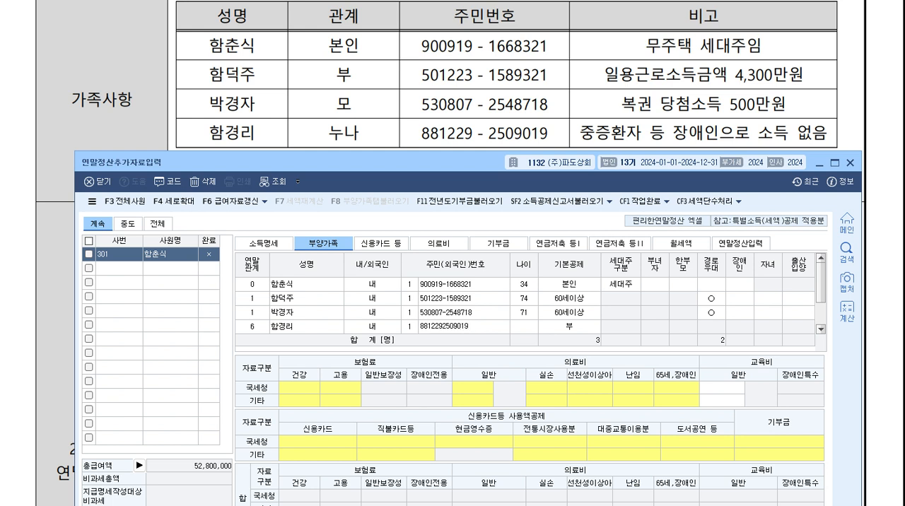
pyautogui.press('Return')
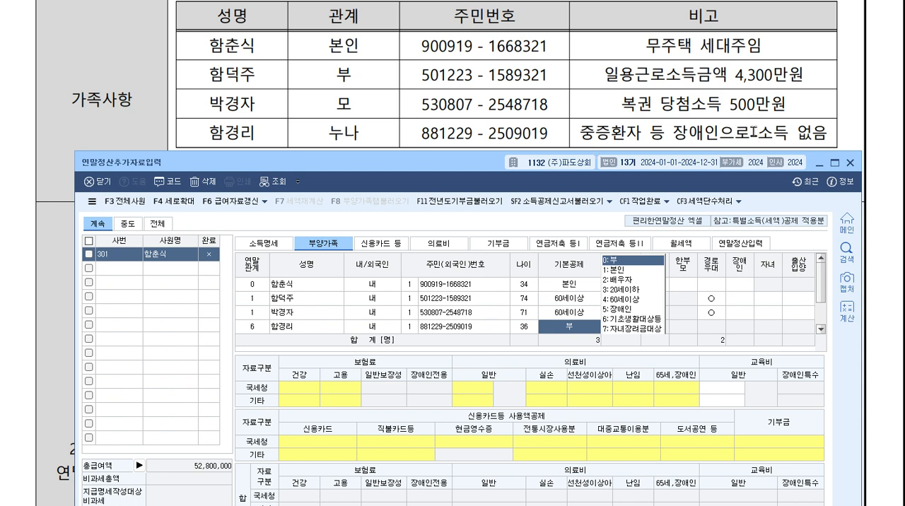
# Set the older sister's 기본공제 to 장애인 and her 장애인 type to 3, 중증환자등.
pyautogui.click(639, 312)
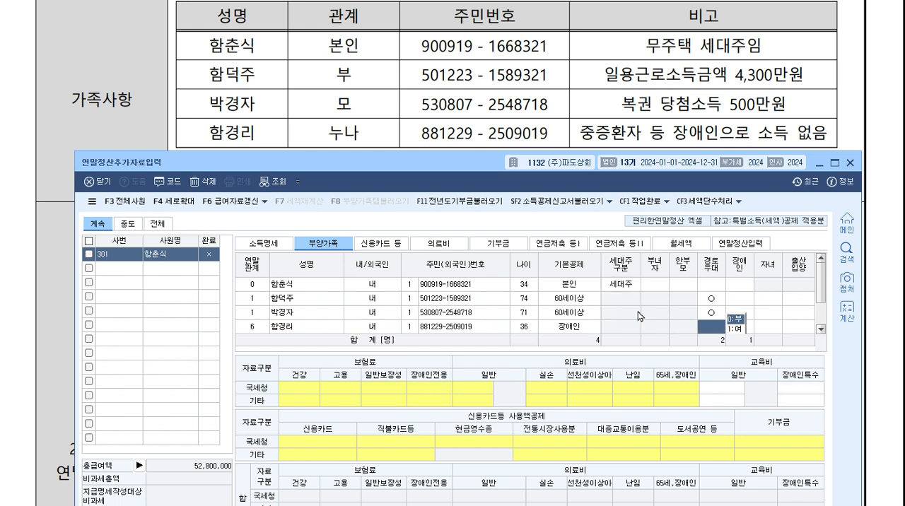
pyautogui.click(736, 331)
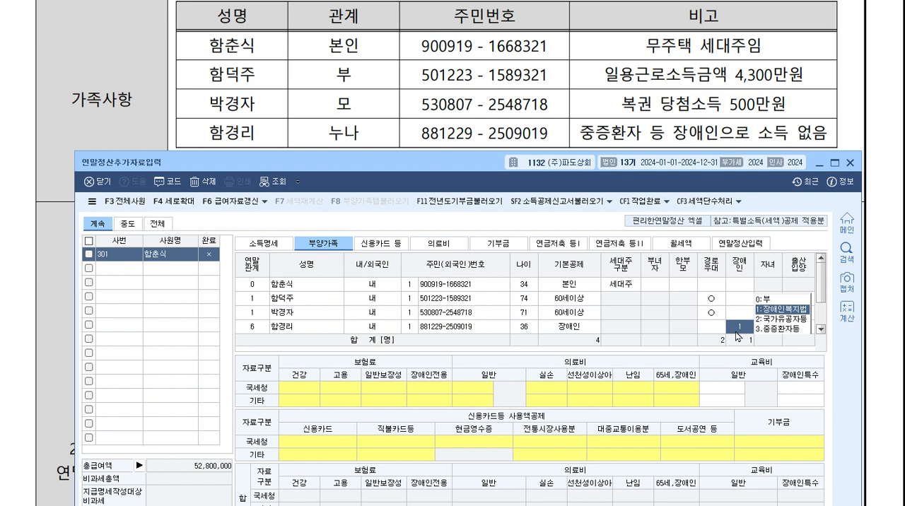
pyautogui.write('3')
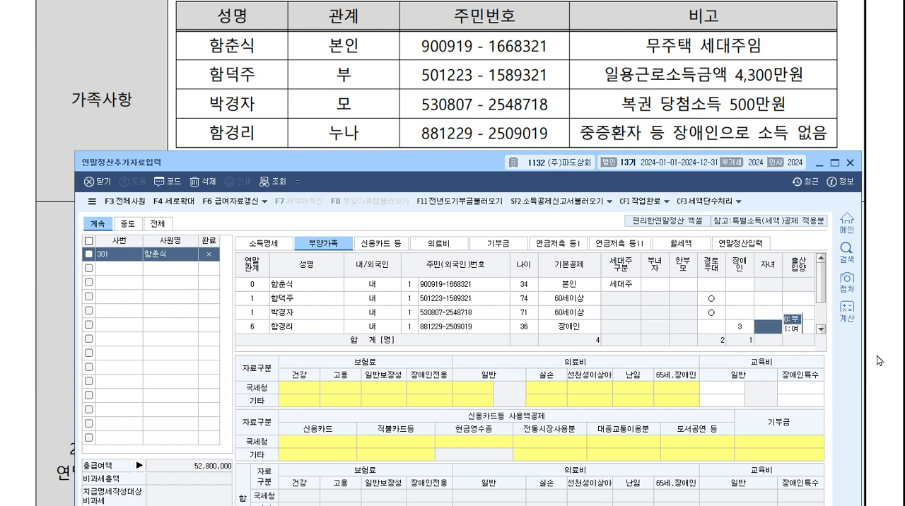
# Leave the older sister's completed 부양가족 row and examine the 보험료 items in the exam question.
pyautogui.moveTo(822, 284); pyautogui.dragTo(823, 309)
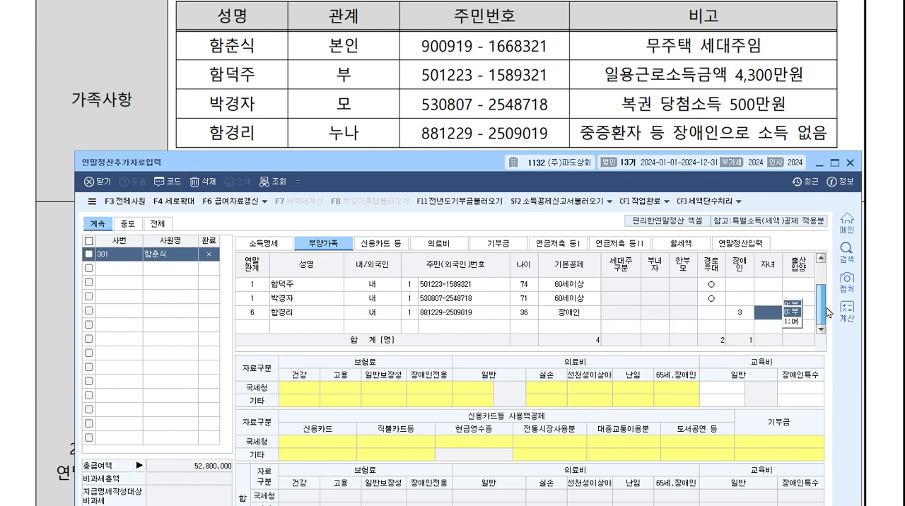
pyautogui.click(751, 329)
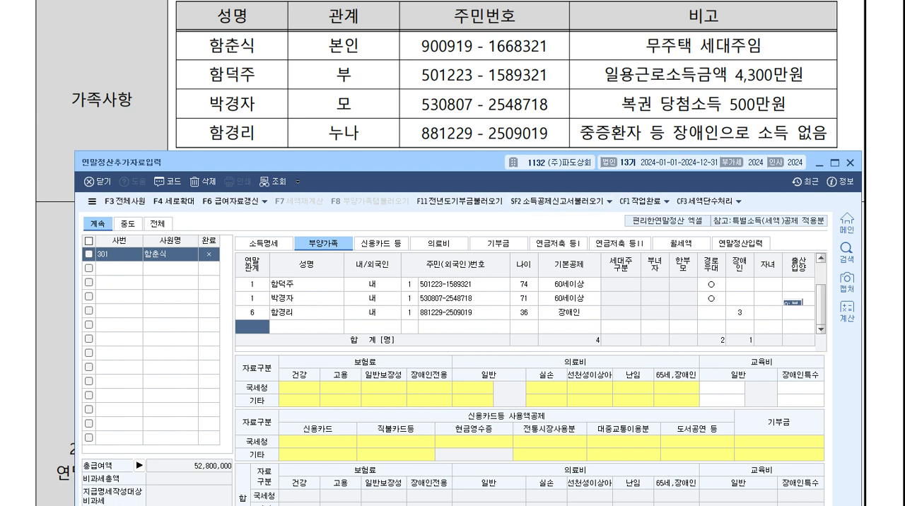
pyautogui.scroll(-3, 327, 121)
pyautogui.scroll(2, 339, 124)
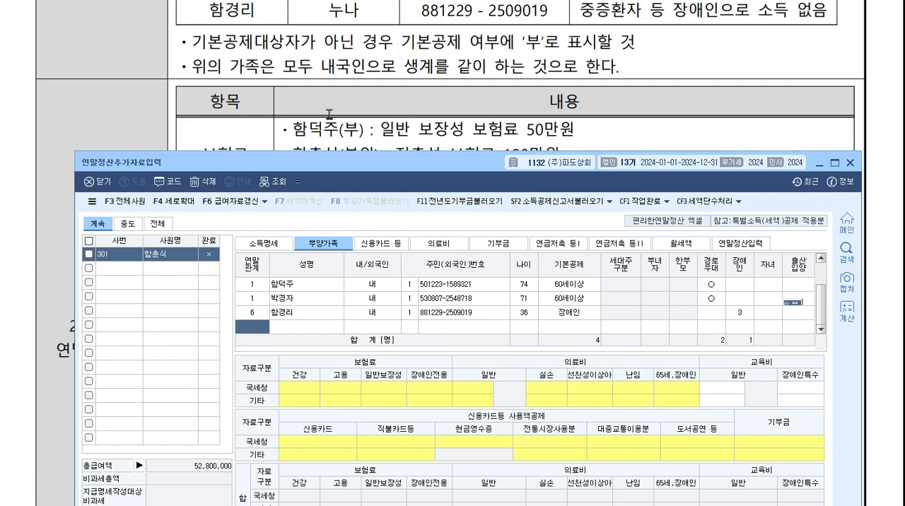
pyautogui.scroll(1, 346, 128)
pyautogui.scroll(-3, 341, 126)
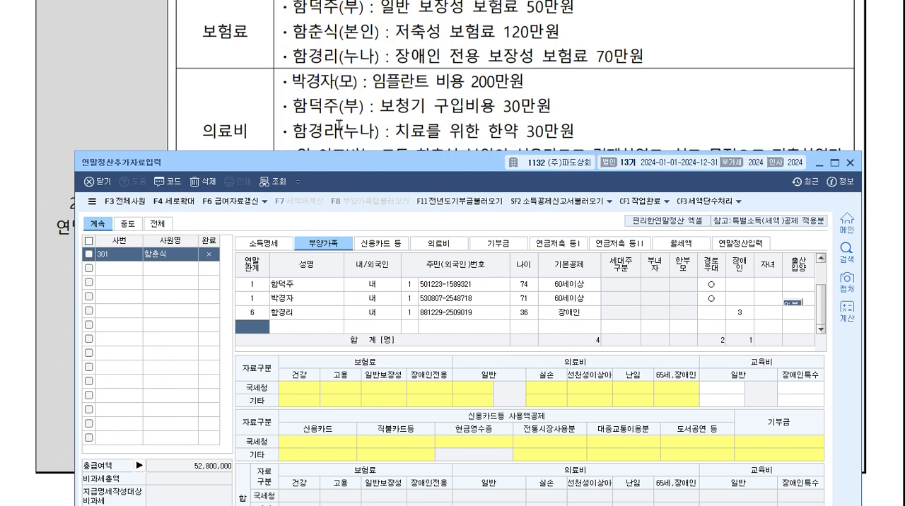
pyautogui.scroll(1, 340, 126)
pyautogui.moveTo(355, 167); pyautogui.dragTo(357, 148)
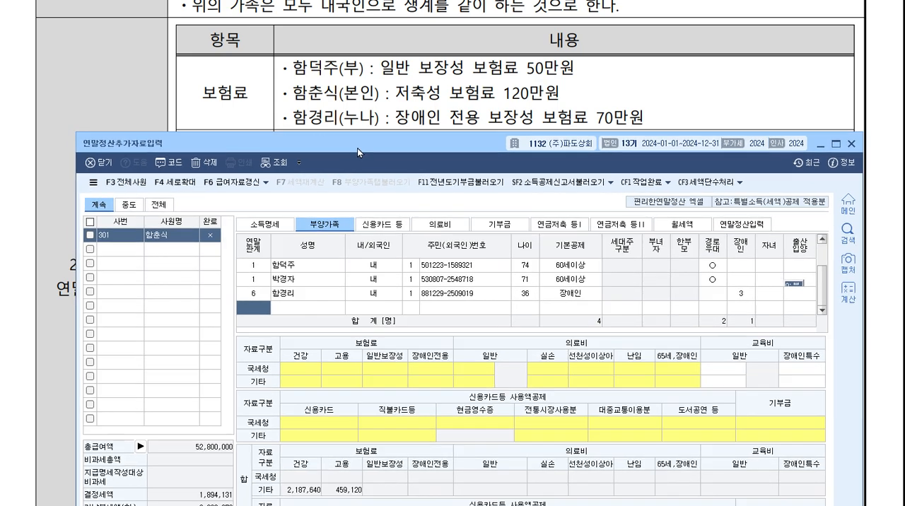
pyautogui.scroll(1, 343, 283)
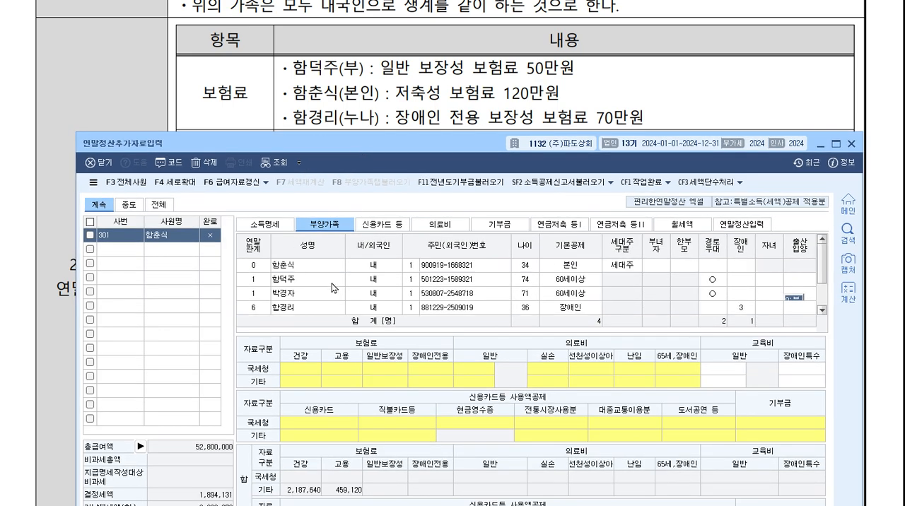
# Enter 500,000 as the father's 보장성보험-일반 premium under 국세청간소화.
pyautogui.click(332, 281)
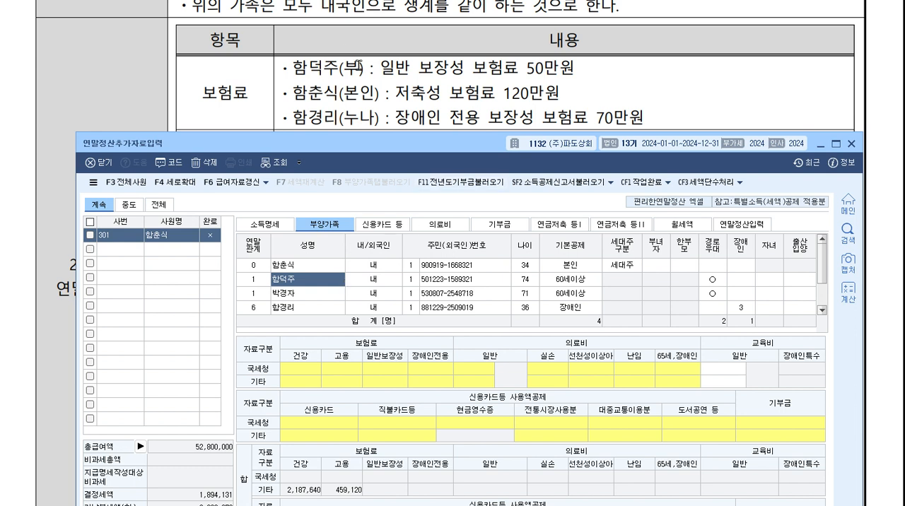
pyautogui.click(388, 368)
pyautogui.doubleClick(388, 369)
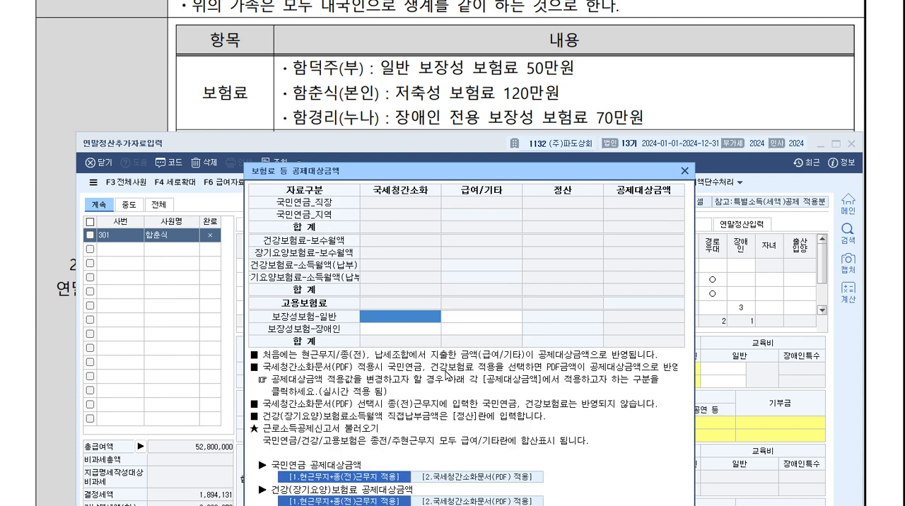
pyautogui.write('500,000')
pyautogui.press('Return')
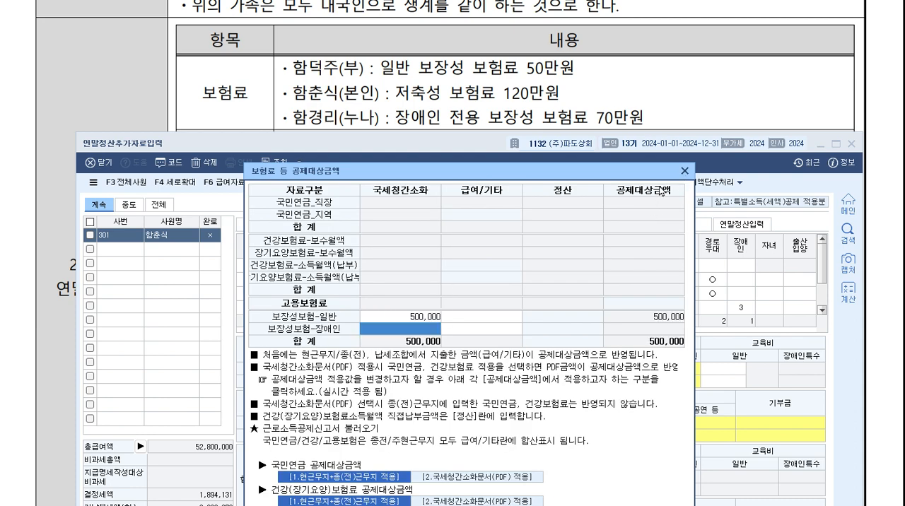
pyautogui.click(685, 171)
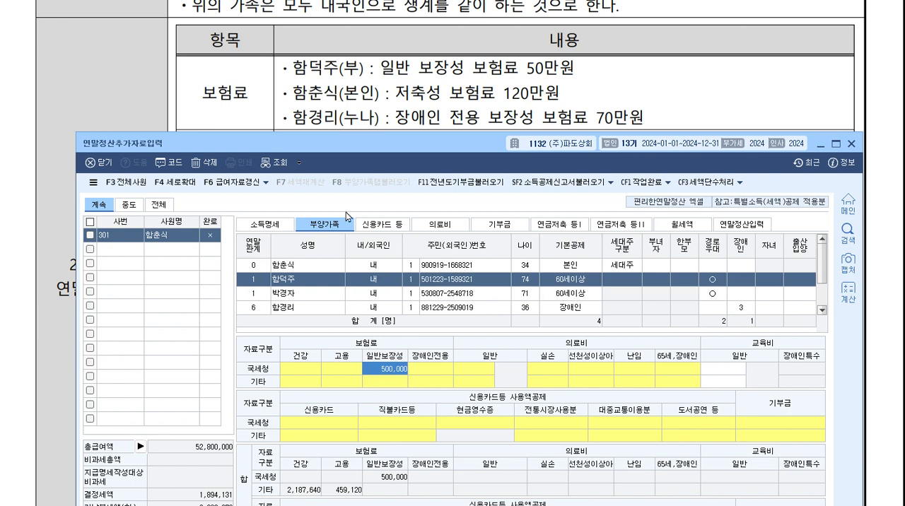
# Enter 700,000 as the older sister's 보장성보험-장애인 premium under 국세청간소화.
pyautogui.click(334, 272)
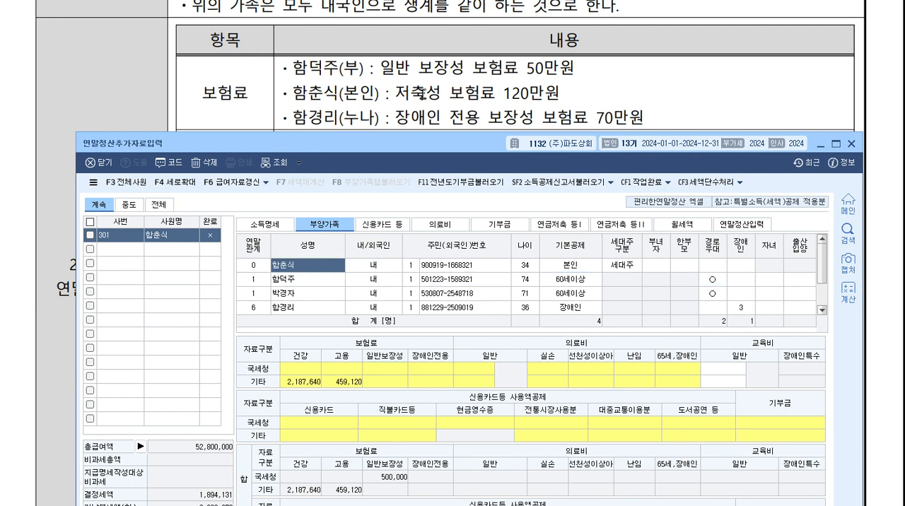
pyautogui.click(318, 309)
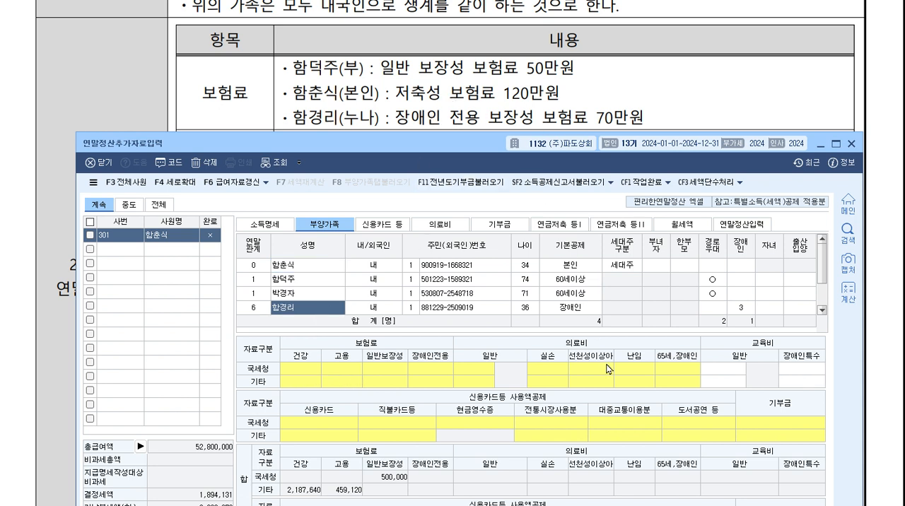
pyautogui.doubleClick(447, 377)
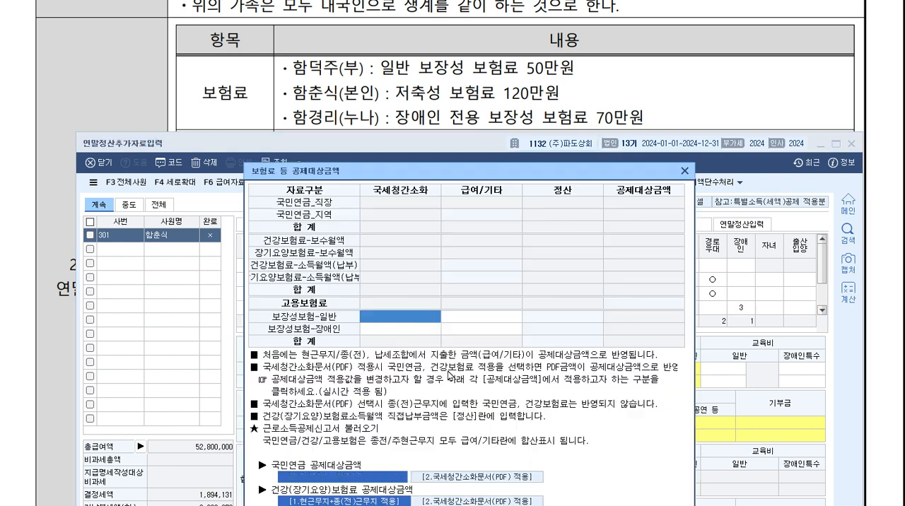
pyautogui.click(431, 338)
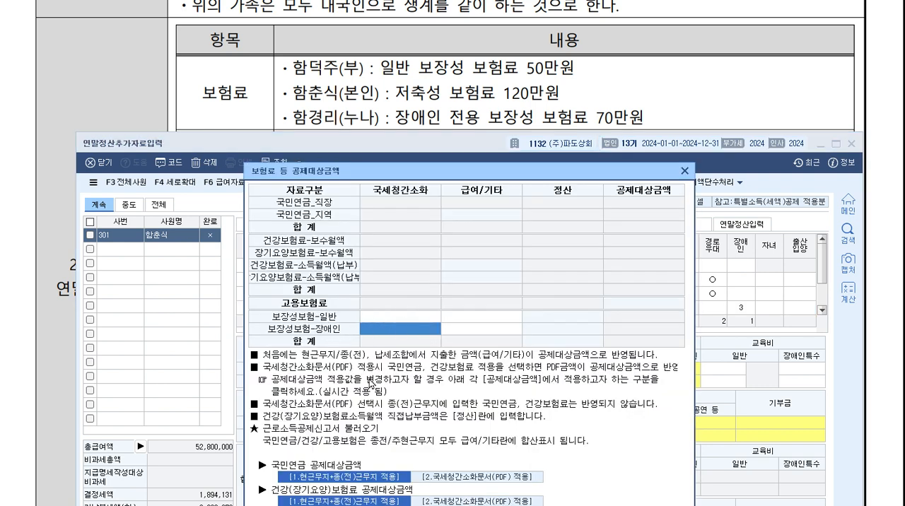
pyautogui.write('700000')
pyautogui.press('Return')
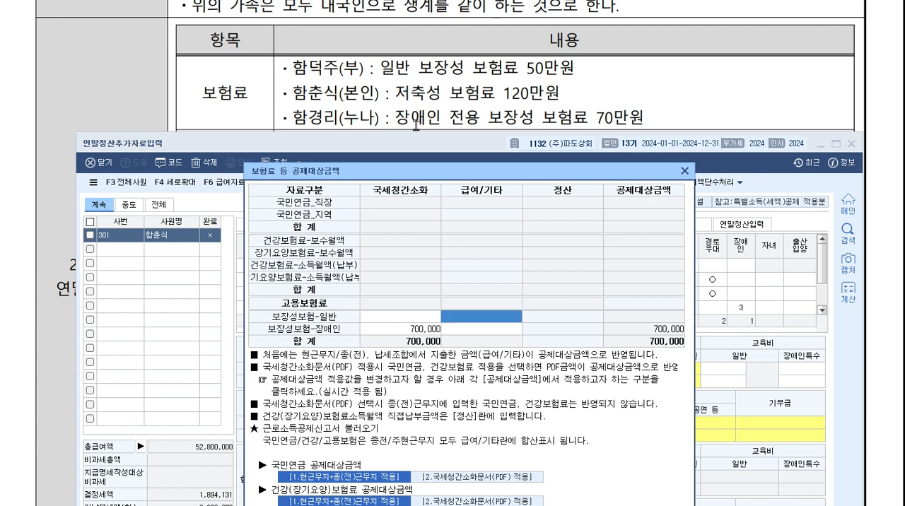
pyautogui.click(685, 171)
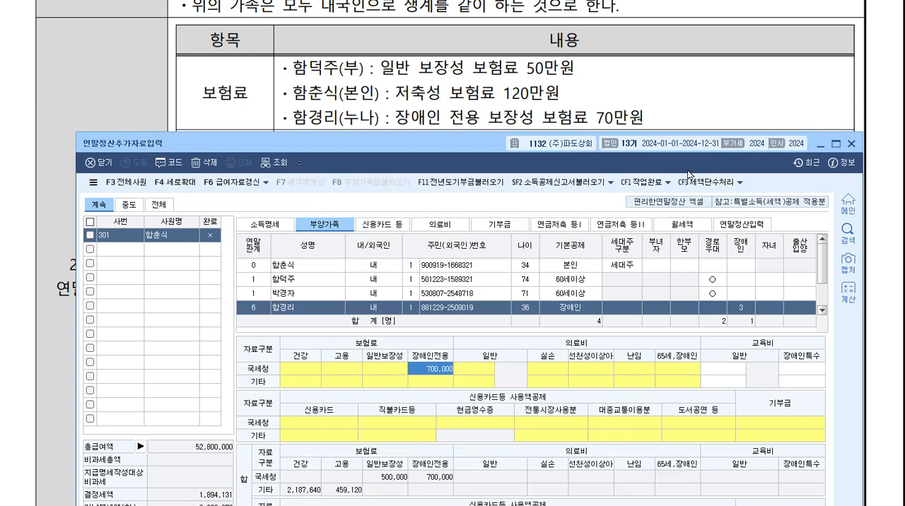
# Add the mother to the 2024년 의료비 지급명세서 with 증빙코드 1, 국세청장.
pyautogui.scroll(-3, 420, 73)
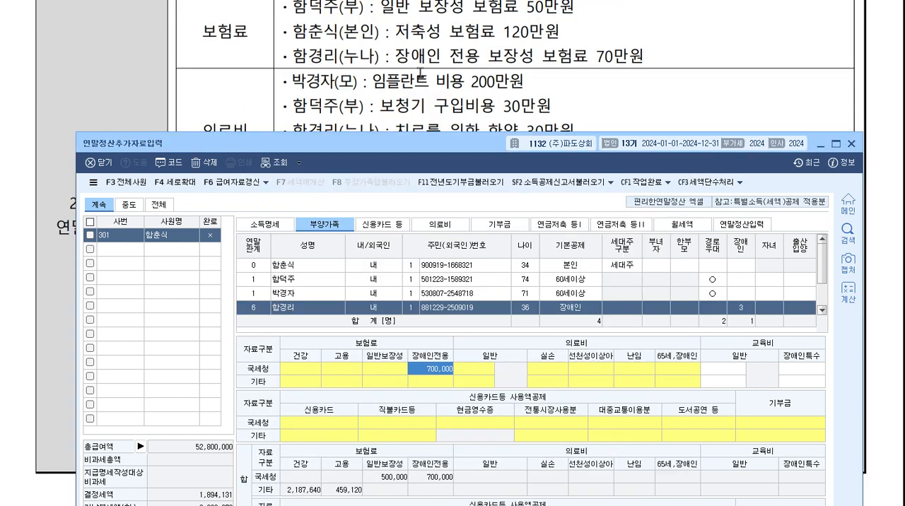
pyautogui.moveTo(424, 143)
pyautogui.mouseDown()
pyautogui.moveTo(426, 200)
pyautogui.moveTo(428, 149)
pyautogui.mouseUp()
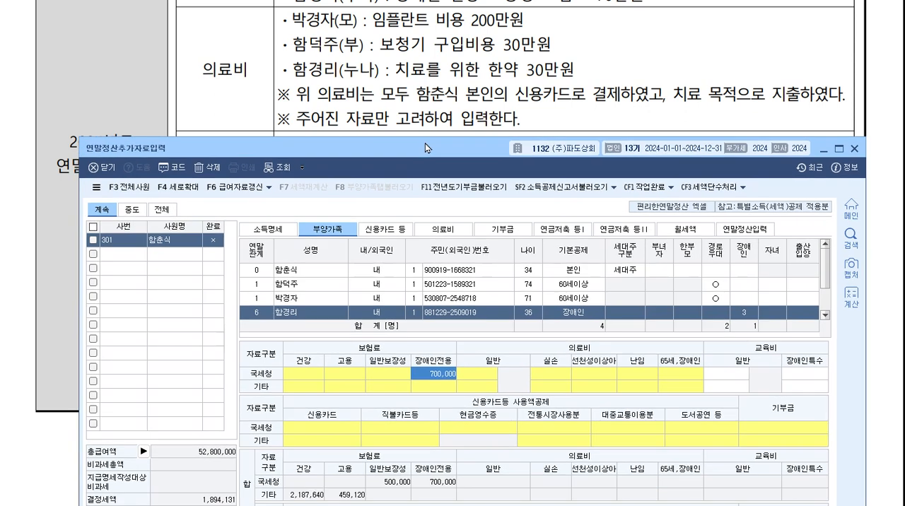
pyautogui.click(452, 230)
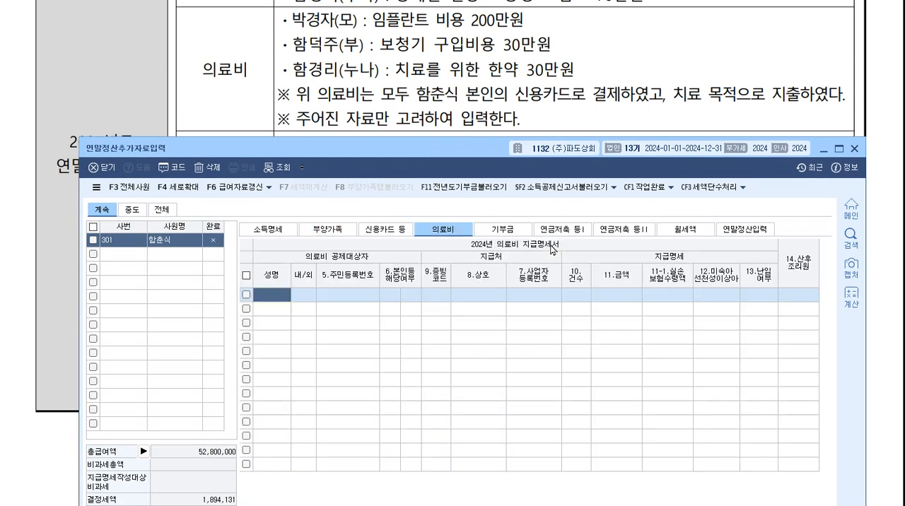
pyautogui.doubleClick(287, 297)
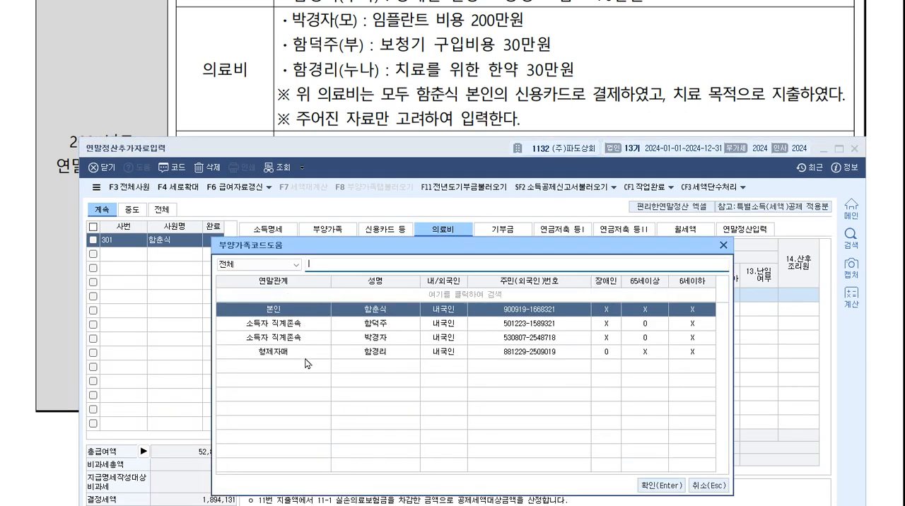
pyautogui.click(421, 340)
pyautogui.doubleClick(419, 342)
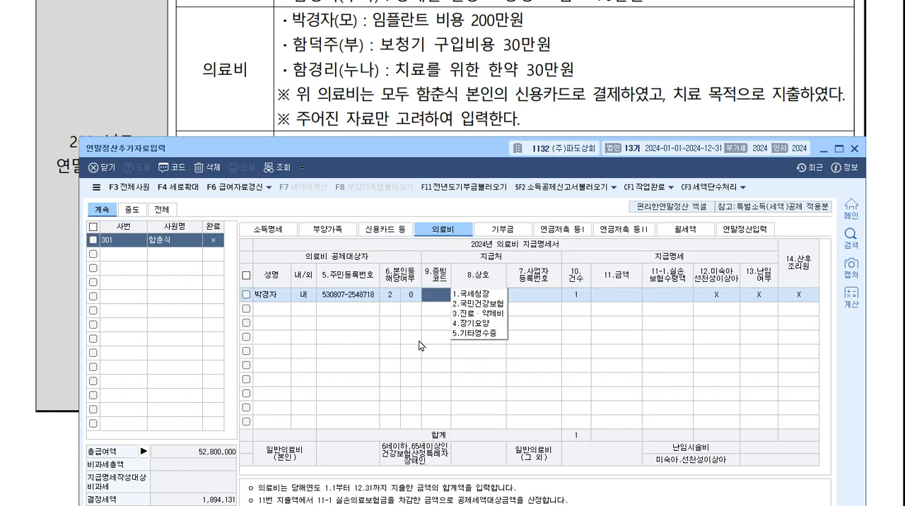
pyautogui.write('1')
pyautogui.press('Return')
pyautogui.press('Return')
pyautogui.press('Return')
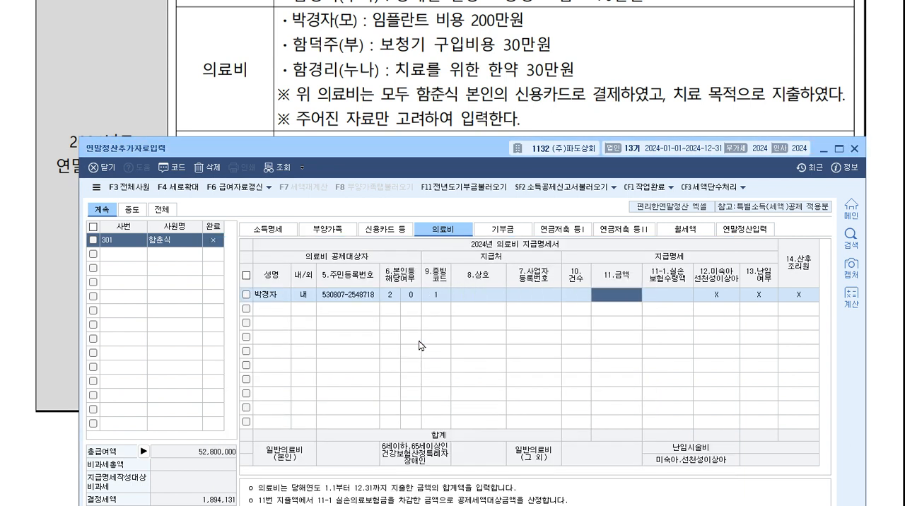
# Set the mother's 의료비 금액 to 2,000,000 and complete her row.
pyautogui.write('2000000')
pyautogui.press('Return')
pyautogui.press('Return')
pyautogui.press('Return')
pyautogui.press('Return')
pyautogui.press('Return')
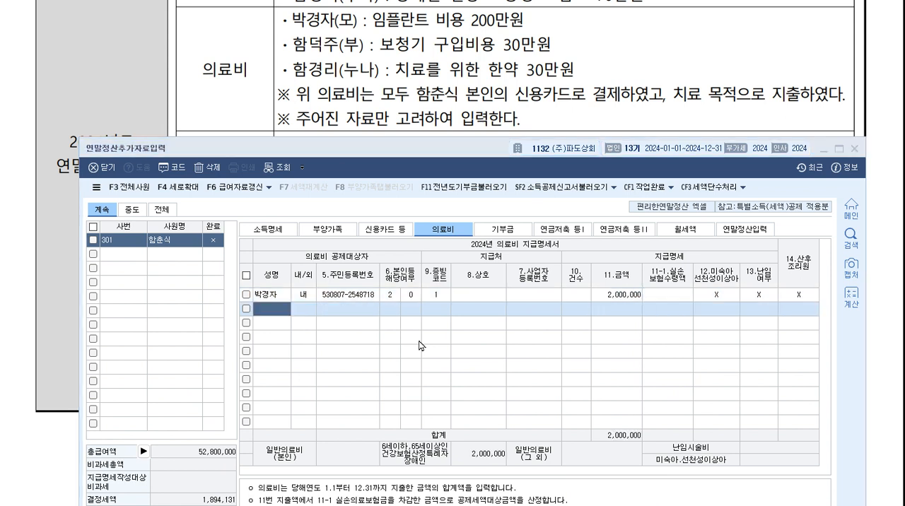
# Add the father to the 의료비 지급명세서 with 증빙코드 1, 국세청장, and a 금액 of 300,000.
pyautogui.press('F2')
pyautogui.press('Down')
pyautogui.press('Return')
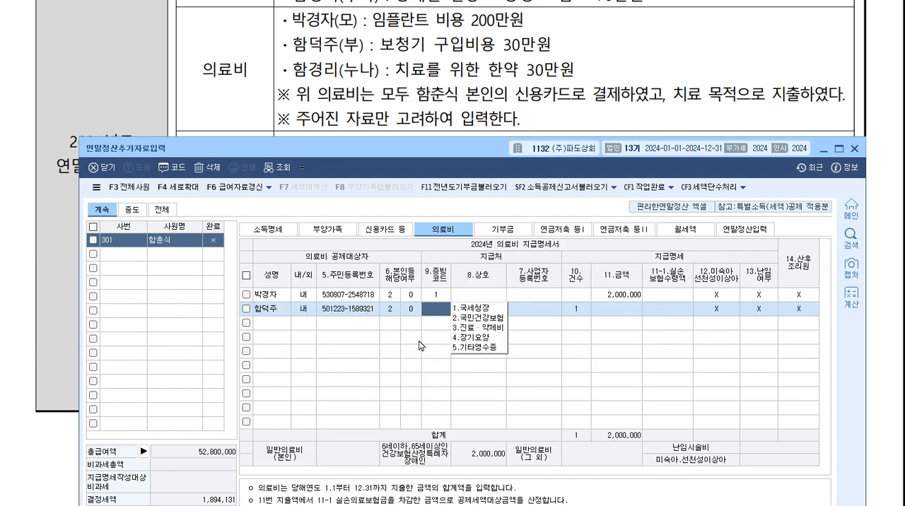
pyautogui.press('Return')
pyautogui.press('Return')
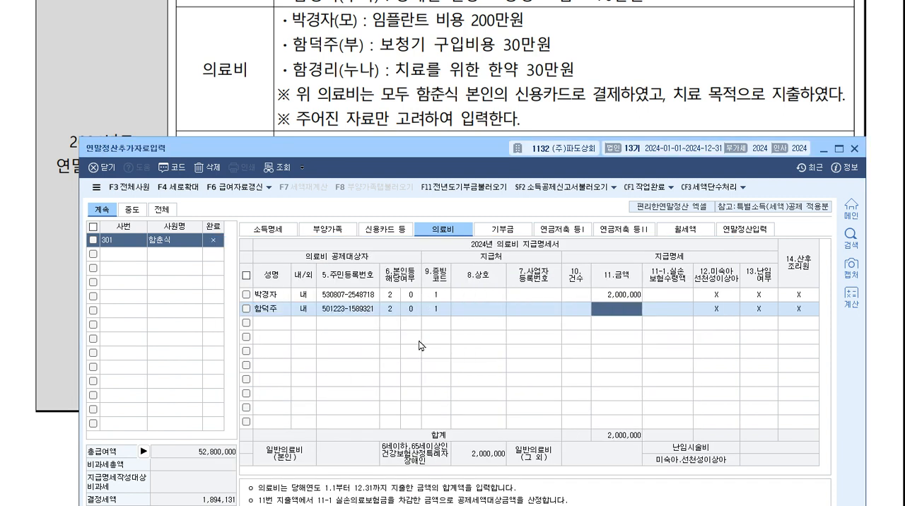
pyautogui.write('300000')
pyautogui.press('Return')
pyautogui.press('Return')
pyautogui.press('Return')
pyautogui.press('Return')
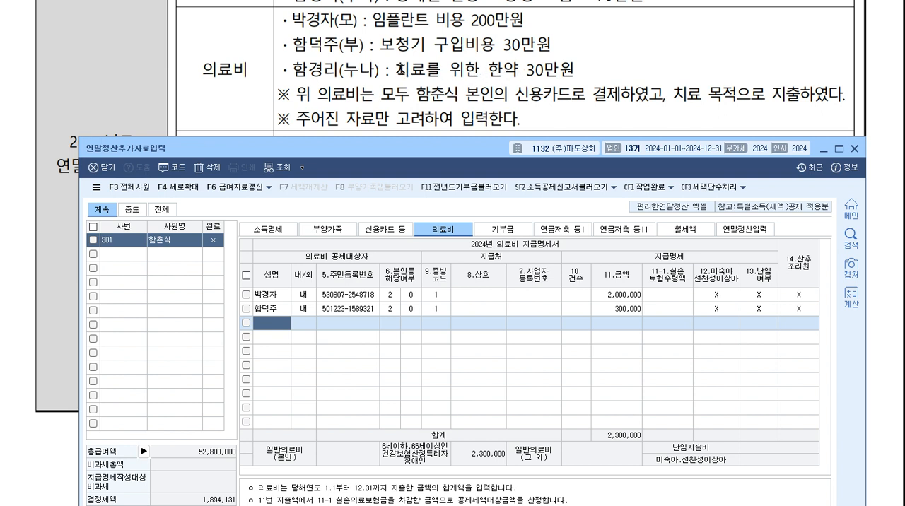
# Add the older sister to the 의료비 지급명세서 with 증빙코드 1, 국세청장, and a 금액 of 300,000.
pyautogui.press('F2')
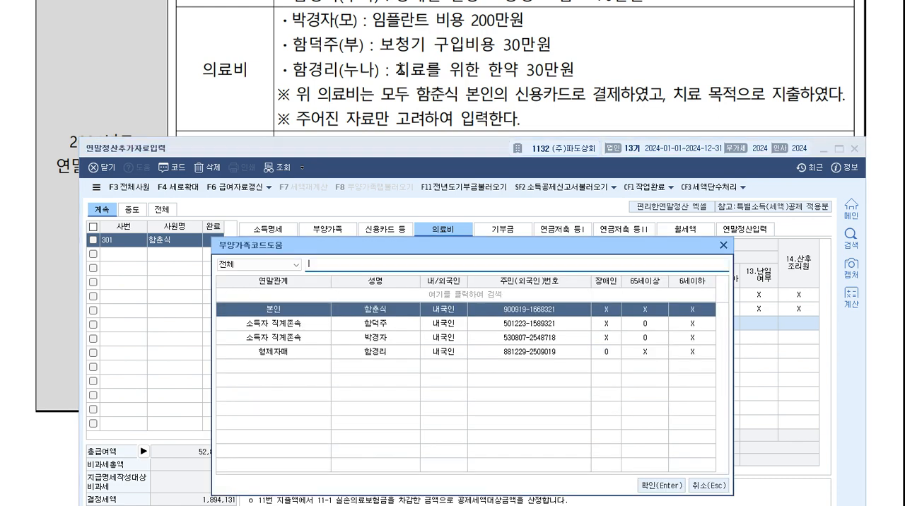
pyautogui.press('Down')
pyautogui.press('Down')
pyautogui.press('Down')
pyautogui.press('Return')
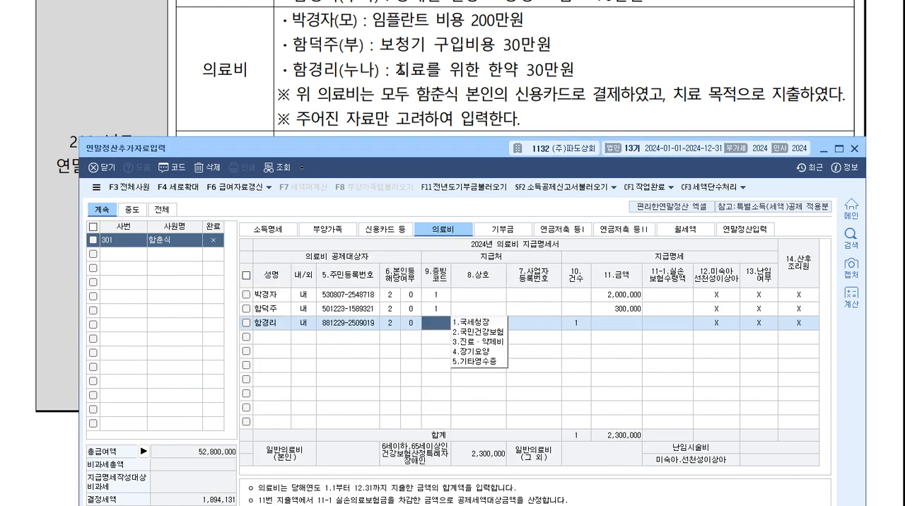
pyautogui.write('1')
pyautogui.press('Return')
pyautogui.press('Return')
pyautogui.press('Return')
pyautogui.press('Return')
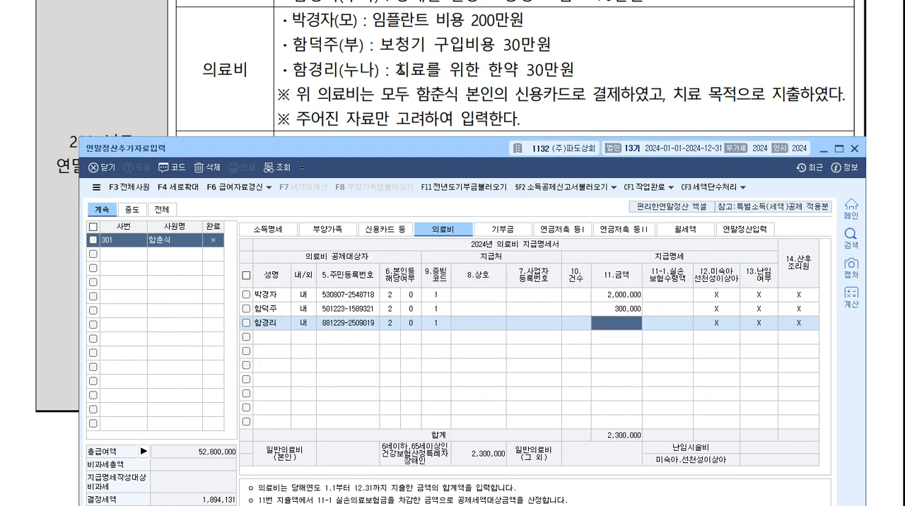
pyautogui.write('3000000')
pyautogui.press('Return')
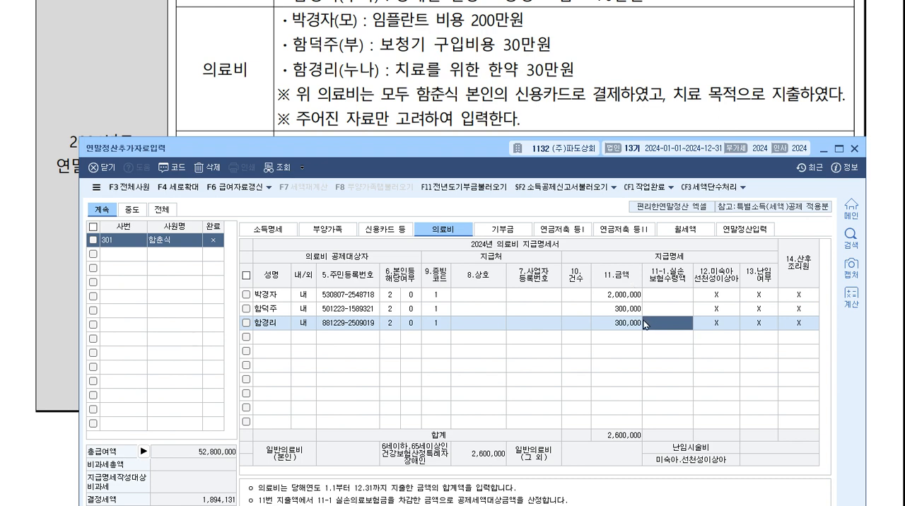
# In 신용카드 등, set the employee's 대중교통 amount to 600,000 in the 국세청 row.
pyautogui.scroll(-3, 412, 106)
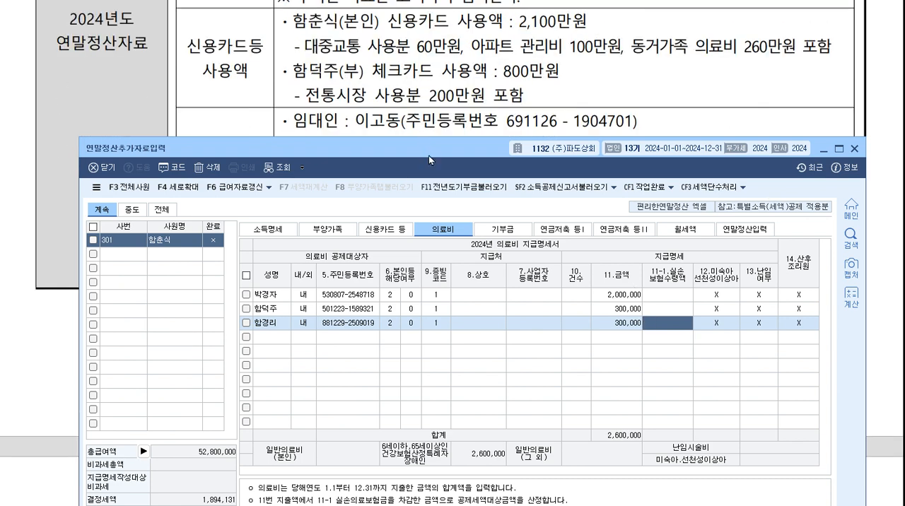
pyautogui.moveTo(429, 155); pyautogui.dragTo(424, 135)
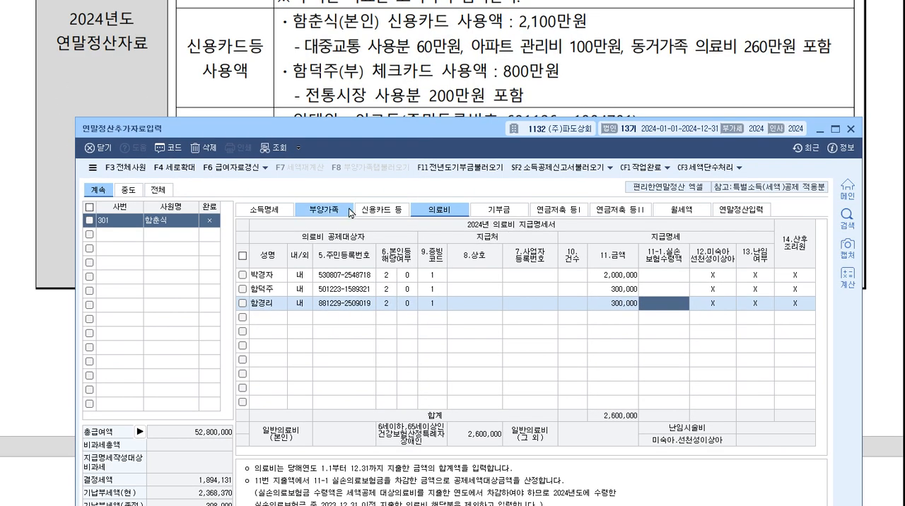
pyautogui.click(382, 210)
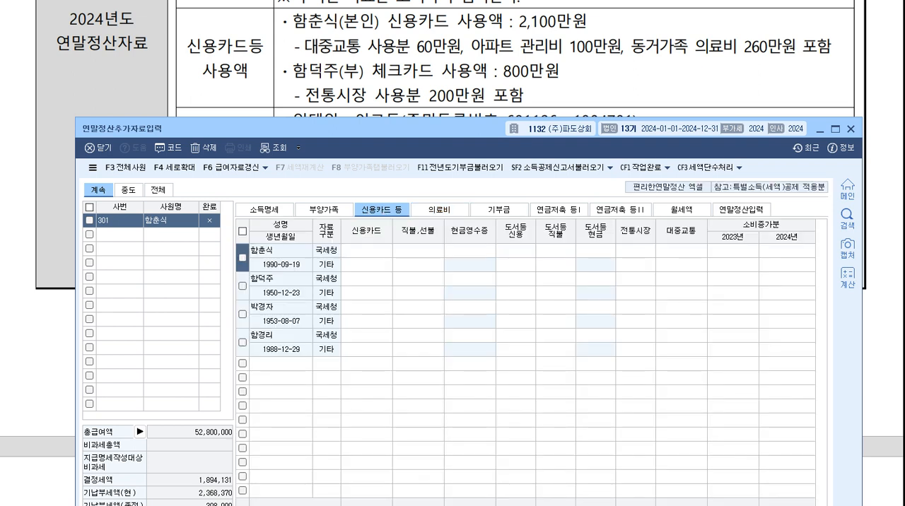
pyautogui.click(376, 251)
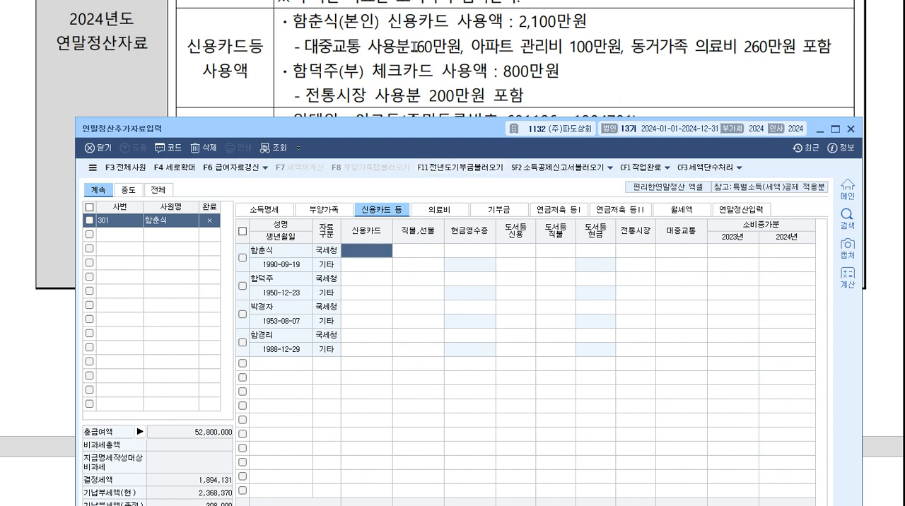
pyautogui.click(695, 251)
pyautogui.write('60')
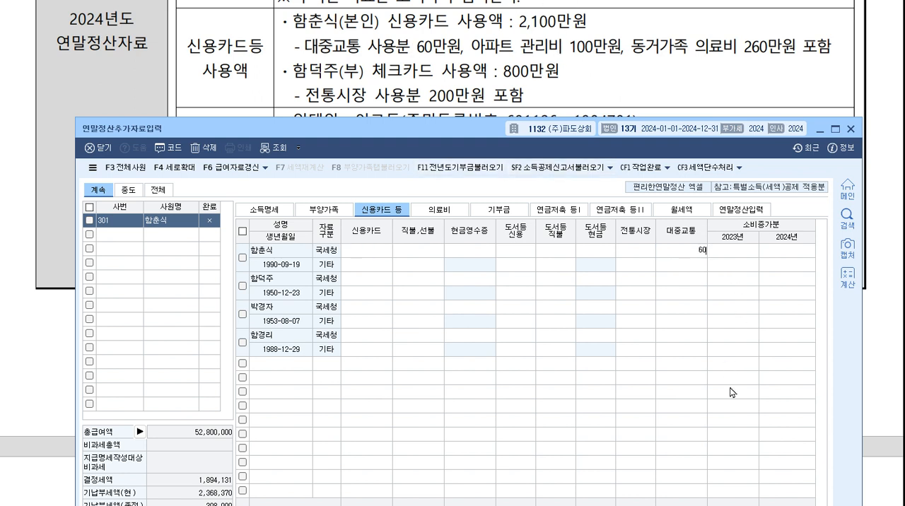
pyautogui.write('0,000')
pyautogui.press('Return')
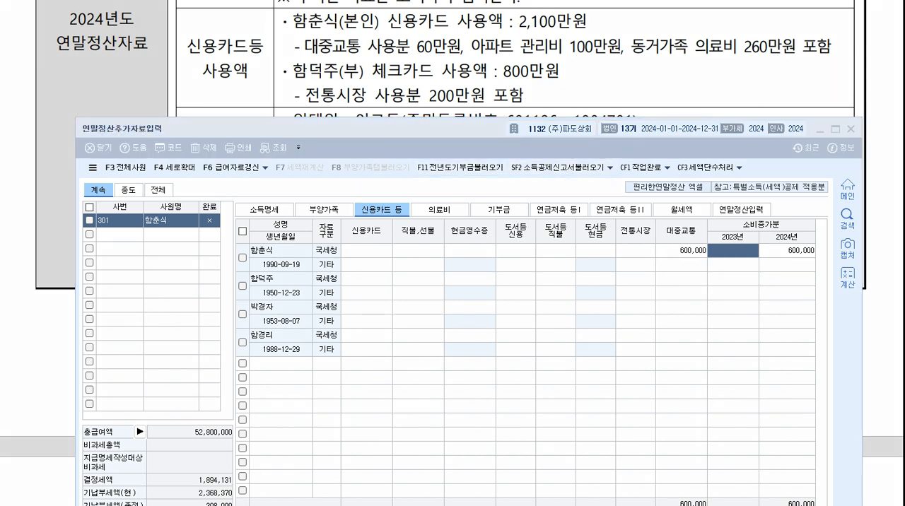
pyautogui.moveTo(589, 23); pyautogui.dragTo(627, 21)
pyautogui.moveTo(692, 217); pyautogui.dragTo(700, 213)
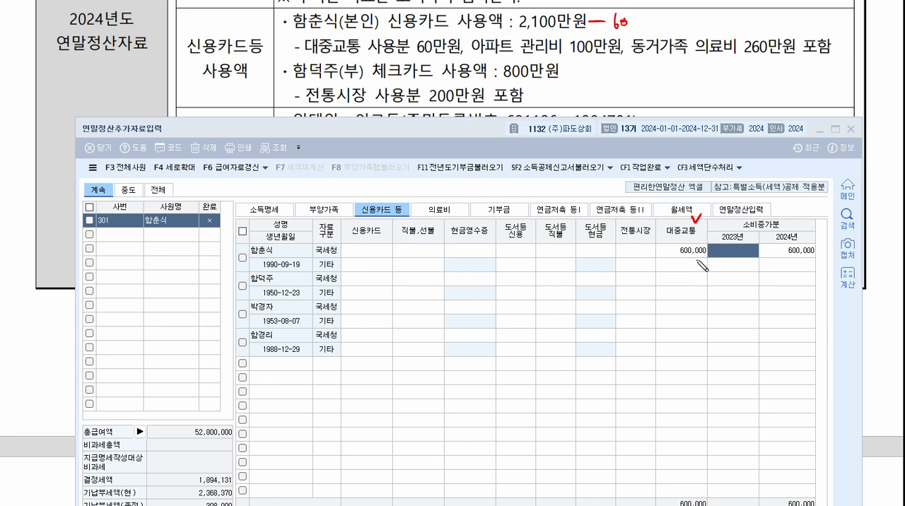
pyautogui.moveTo(477, 55)
pyautogui.mouseDown()
pyautogui.moveTo(607, 52)
pyautogui.moveTo(562, 53)
pyautogui.moveTo(564, 36)
pyautogui.mouseUp()
pyautogui.moveTo(633, 24); pyautogui.dragTo(647, 25)
pyautogui.moveTo(652, 19)
pyautogui.mouseDown()
pyautogui.moveTo(653, 29)
pyautogui.moveTo(668, 27)
pyautogui.mouseUp()
pyautogui.moveTo(615, 44)
pyautogui.mouseDown()
pyautogui.moveTo(583, 58)
pyautogui.moveTo(584, 44)
pyautogui.mouseUp()
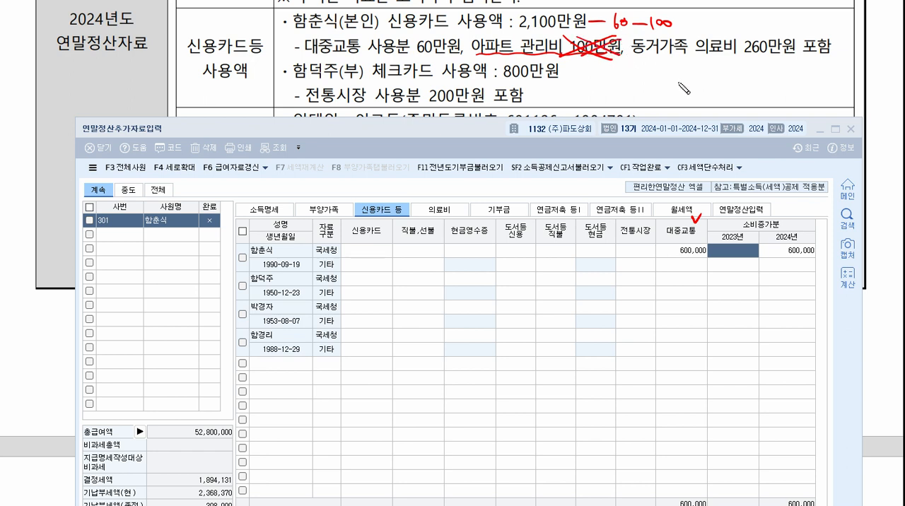
pyautogui.moveTo(635, 60); pyautogui.dragTo(798, 59)
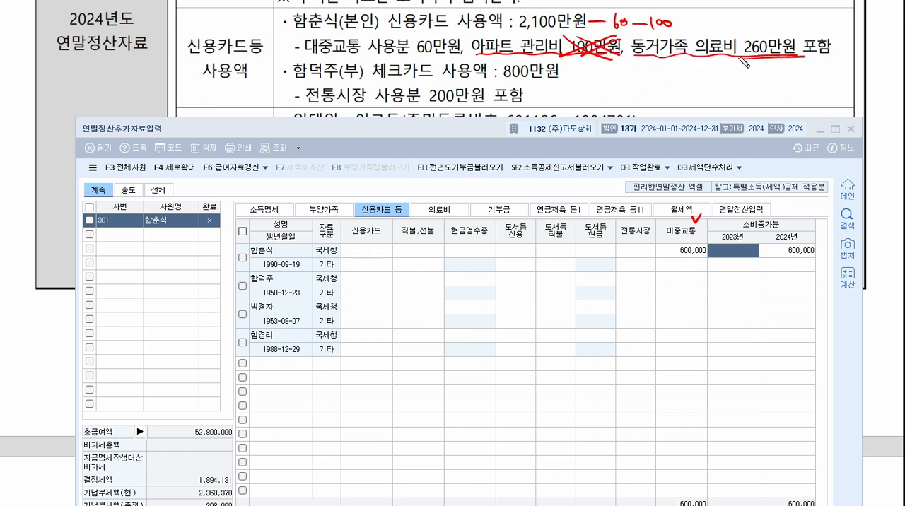
pyautogui.moveTo(689, 21); pyautogui.dragTo(700, 25)
pyautogui.moveTo(726, 15)
pyautogui.mouseDown()
pyautogui.moveTo(726, 33)
pyautogui.moveTo(820, 32)
pyautogui.moveTo(806, 15)
pyautogui.mouseUp()
pyautogui.click(747, 32)
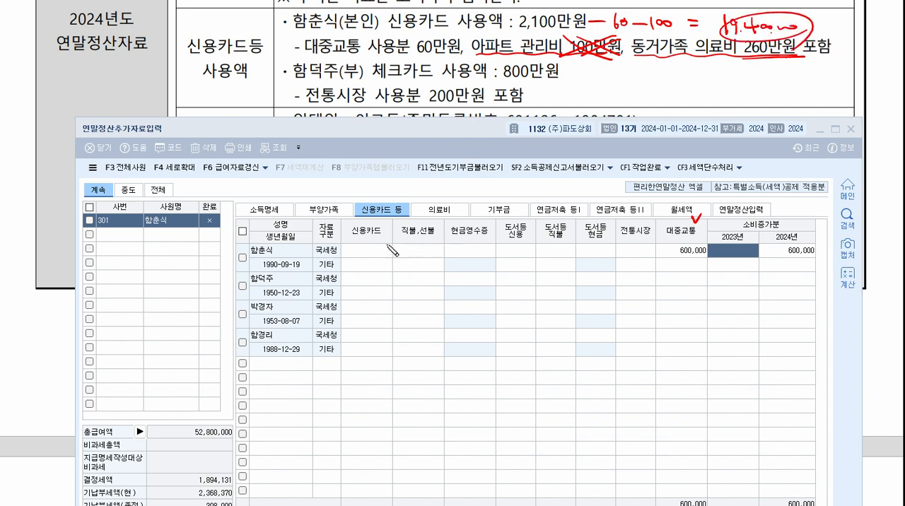
pyautogui.moveTo(348, 222); pyautogui.dragTo(361, 212)
# Set the employee's 신용카드 amount to 19,400,000 in the 국세청 row.
pyautogui.click(378, 253)
pyautogui.write('19,400')
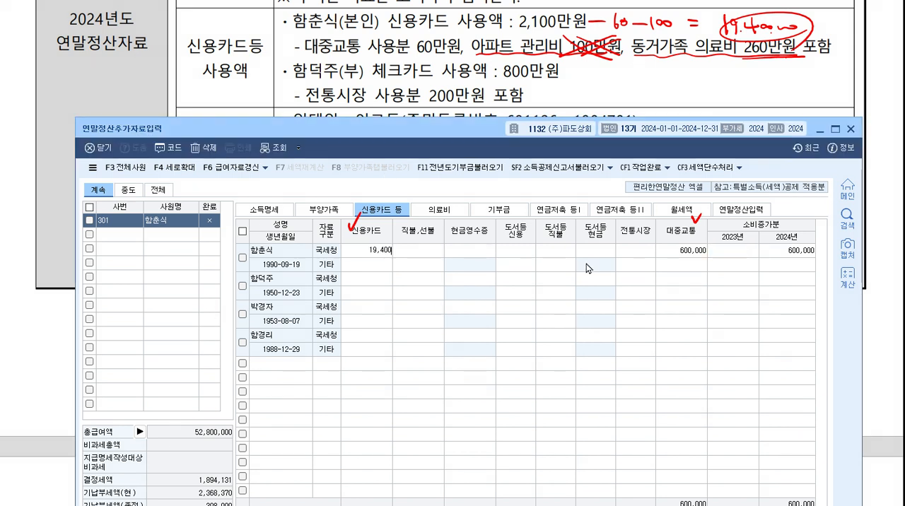
pyautogui.write(',000')
pyautogui.press('Return')
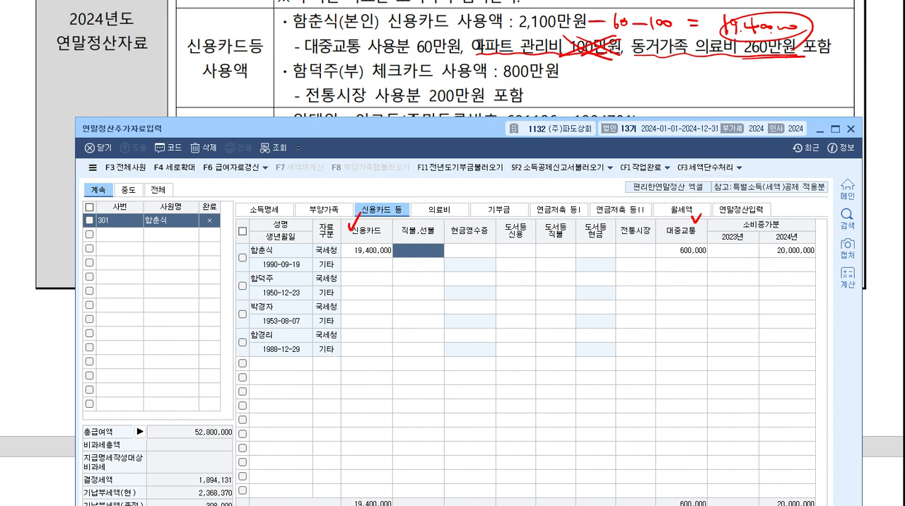
# Enter the father's card spending in the 국세청 row: 전통시장 2,000,000 and 직불,선불 6,000,000.
pyautogui.click(369, 279)
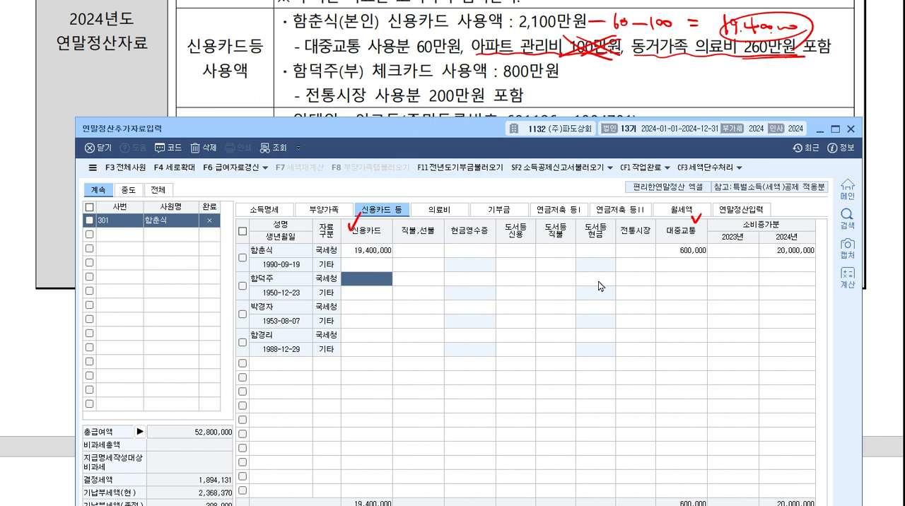
pyautogui.click(629, 282)
pyautogui.write('2000000')
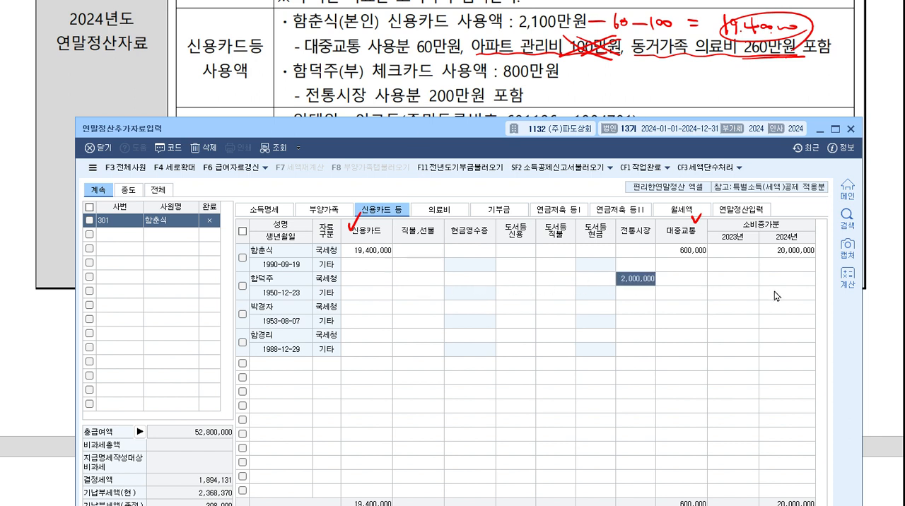
pyautogui.press('Return')
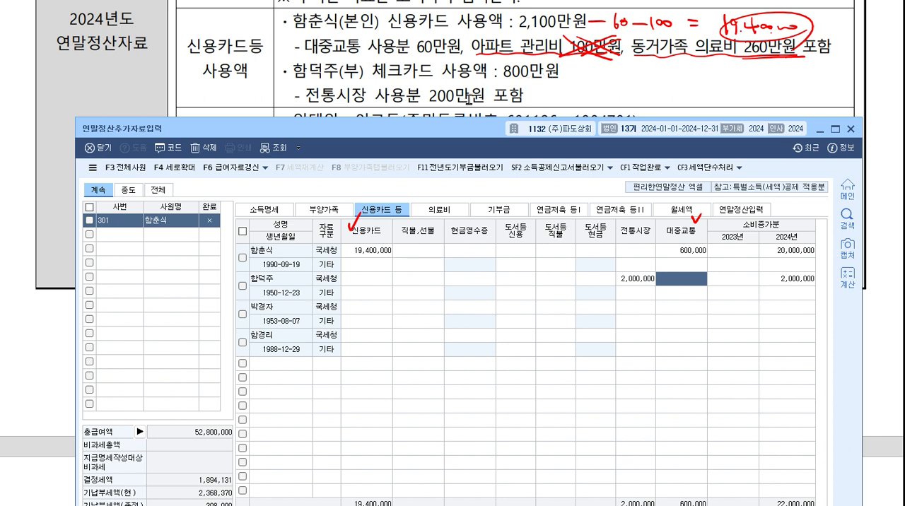
pyautogui.click(432, 283)
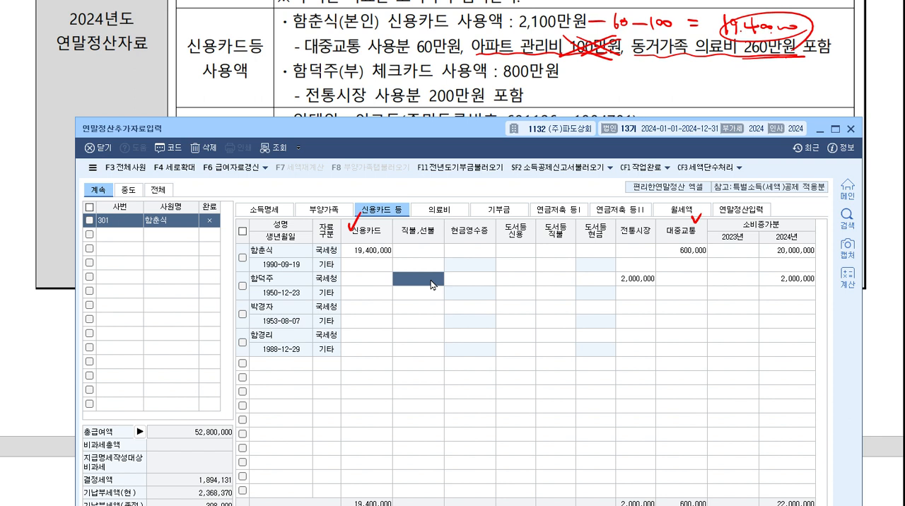
pyautogui.write('6000000')
pyautogui.press('Return')
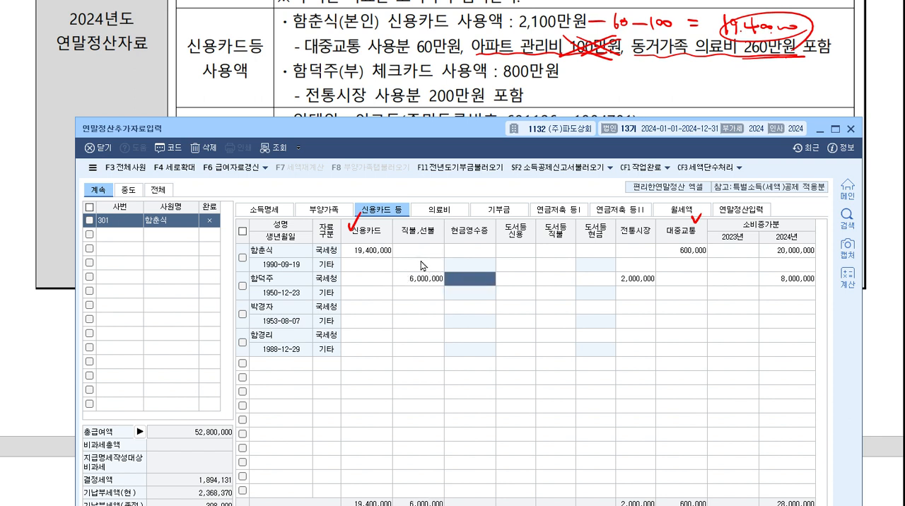
pyautogui.press('Escape')
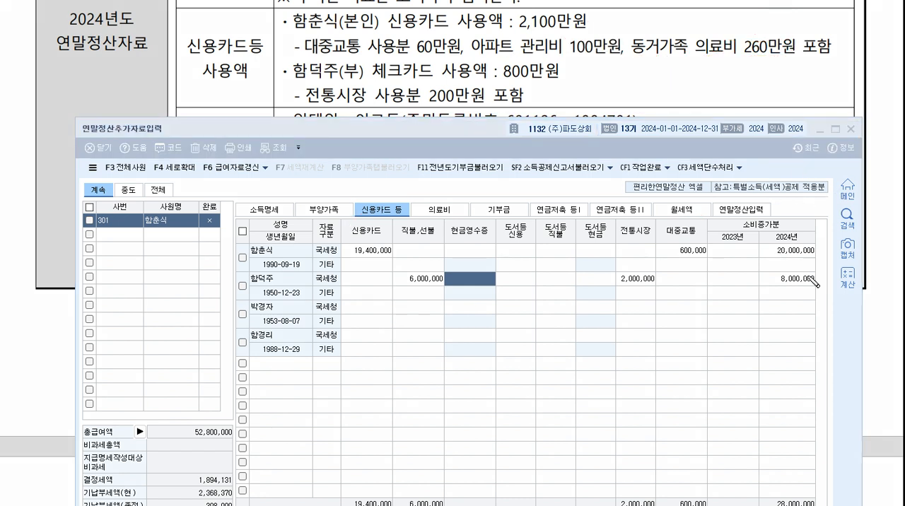
pyautogui.moveTo(716, 238); pyautogui.dragTo(810, 237)
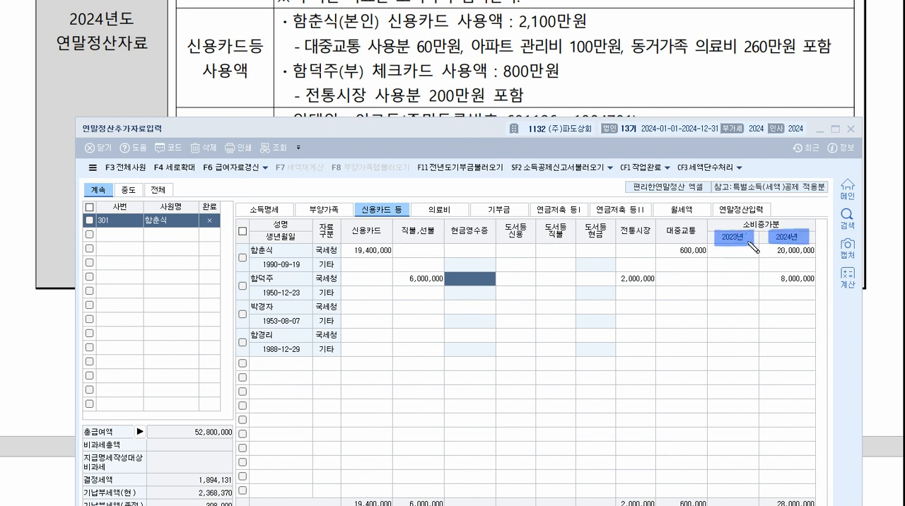
pyautogui.moveTo(740, 224)
pyautogui.mouseDown()
pyautogui.moveTo(779, 224)
pyautogui.moveTo(712, 252)
pyautogui.moveTo(711, 315)
pyautogui.moveTo(756, 312)
pyautogui.moveTo(755, 256)
pyautogui.moveTo(747, 253)
pyautogui.moveTo(775, 312)
pyautogui.moveTo(819, 310)
pyautogui.mouseUp()
pyautogui.moveTo(768, 248)
pyautogui.mouseDown()
pyautogui.moveTo(819, 249)
pyautogui.moveTo(818, 311)
pyautogui.mouseUp()
pyautogui.moveTo(731, 254); pyautogui.dragTo(722, 312)
pyautogui.moveTo(744, 277)
pyautogui.mouseDown()
pyautogui.moveTo(732, 313)
pyautogui.moveTo(740, 313)
pyautogui.mouseUp()
pyautogui.moveTo(798, 254)
pyautogui.mouseDown()
pyautogui.moveTo(774, 300)
pyautogui.moveTo(788, 302)
pyautogui.mouseUp()
pyautogui.moveTo(813, 279); pyautogui.dragTo(807, 301)
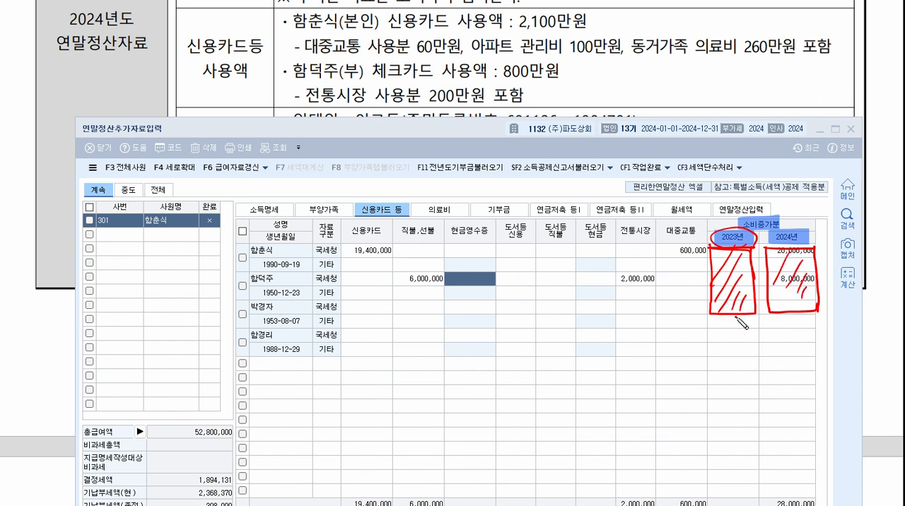
pyautogui.moveTo(736, 314)
pyautogui.mouseDown()
pyautogui.moveTo(762, 364)
pyautogui.moveTo(785, 327)
pyautogui.moveTo(807, 339)
pyautogui.mouseUp()
pyautogui.moveTo(799, 331)
pyautogui.mouseDown()
pyautogui.moveTo(817, 330)
pyautogui.moveTo(815, 342)
pyautogui.mouseUp()
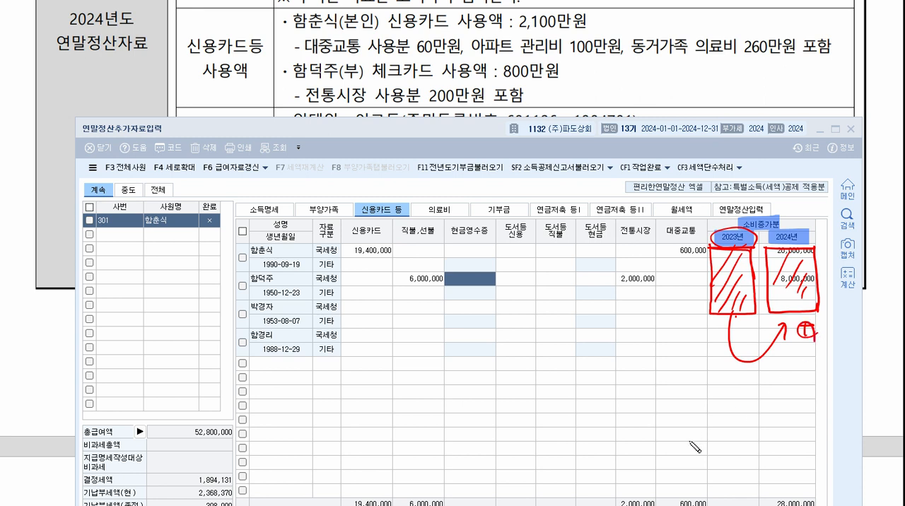
pyautogui.moveTo(781, 225); pyautogui.dragTo(778, 221)
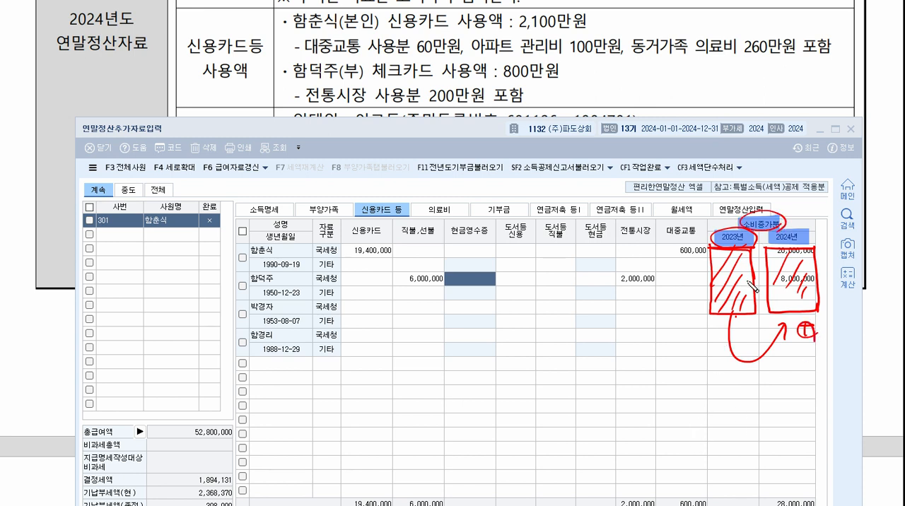
pyautogui.moveTo(752, 376); pyautogui.dragTo(752, 391)
pyautogui.moveTo(744, 383); pyautogui.dragTo(759, 383)
pyautogui.moveTo(729, 409)
pyautogui.mouseDown()
pyautogui.moveTo(811, 387)
pyautogui.moveTo(801, 398)
pyautogui.mouseUp()
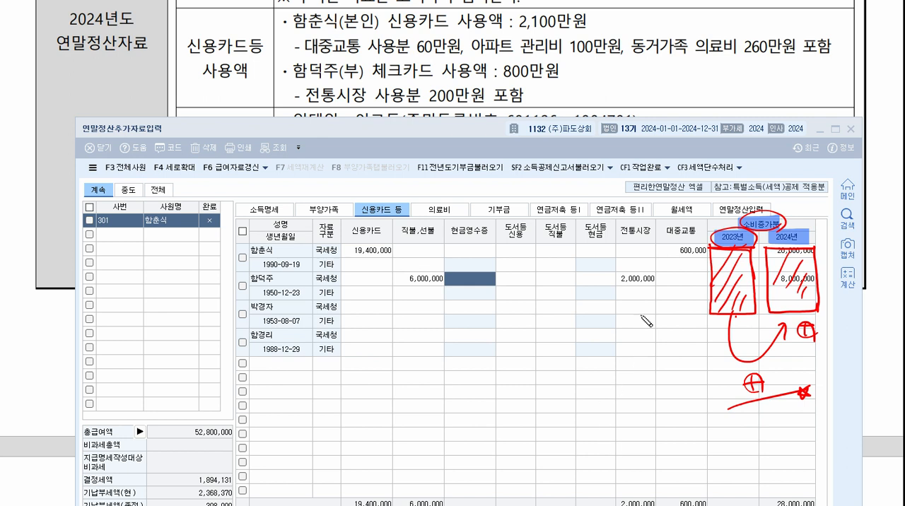
pyautogui.press('Delete')
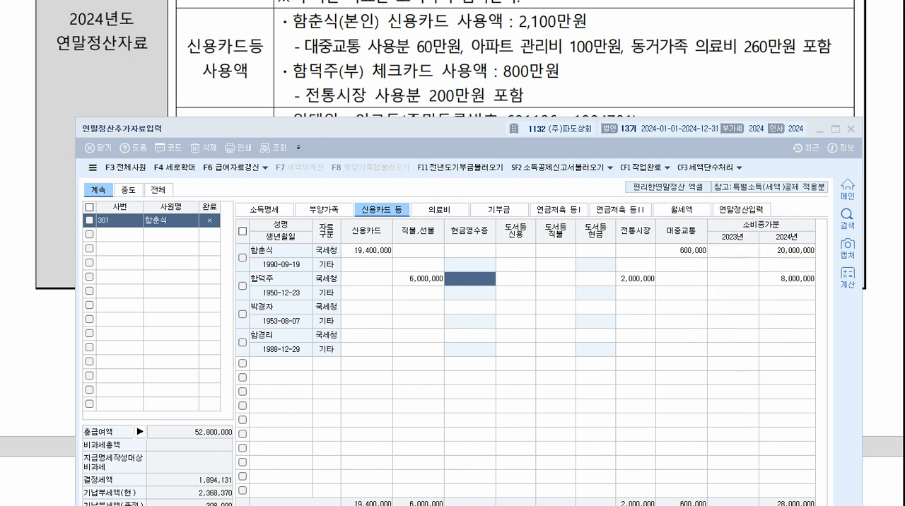
pyautogui.moveTo(708, 244)
pyautogui.mouseDown()
pyautogui.moveTo(759, 246)
pyautogui.moveTo(739, 288)
pyautogui.moveTo(752, 285)
pyautogui.mouseUp()
pyautogui.moveTo(818, 291); pyautogui.dragTo(829, 286)
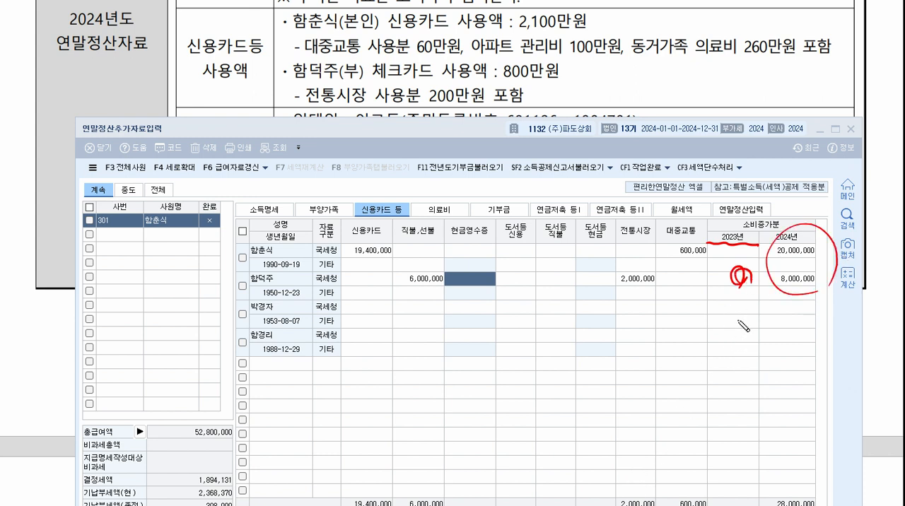
pyautogui.moveTo(734, 306)
pyautogui.mouseDown()
pyautogui.moveTo(801, 317)
pyautogui.moveTo(785, 242)
pyautogui.mouseUp()
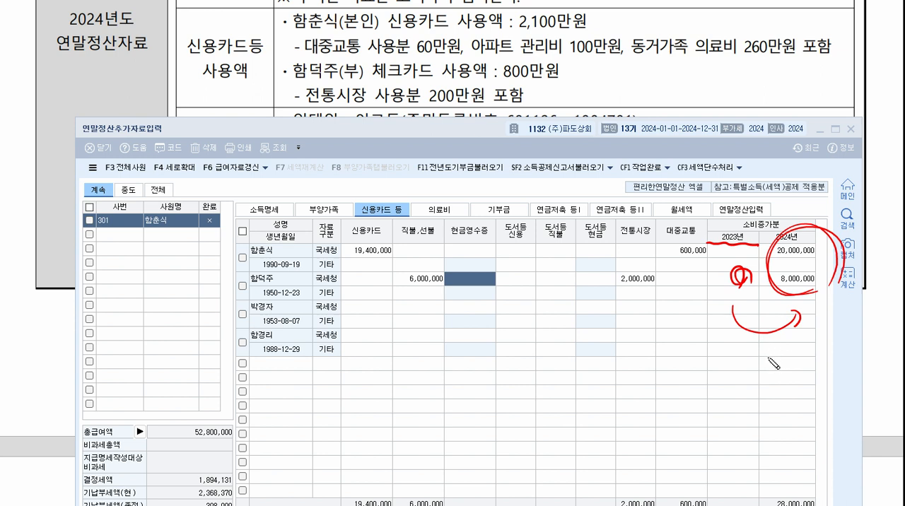
pyautogui.moveTo(762, 353); pyautogui.dragTo(769, 359)
pyautogui.moveTo(778, 352)
pyautogui.mouseDown()
pyautogui.moveTo(766, 374)
pyautogui.moveTo(780, 372)
pyautogui.mouseUp()
pyautogui.moveTo(745, 379)
pyautogui.mouseDown()
pyautogui.moveTo(788, 345)
pyautogui.moveTo(774, 378)
pyautogui.mouseUp()
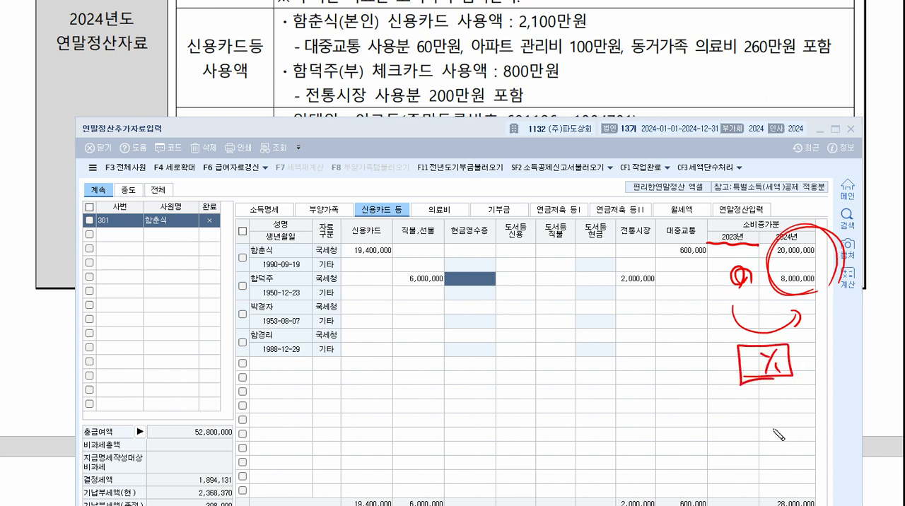
pyautogui.moveTo(475, 438)
pyautogui.mouseDown()
pyautogui.moveTo(707, 373)
pyautogui.moveTo(706, 393)
pyautogui.mouseUp()
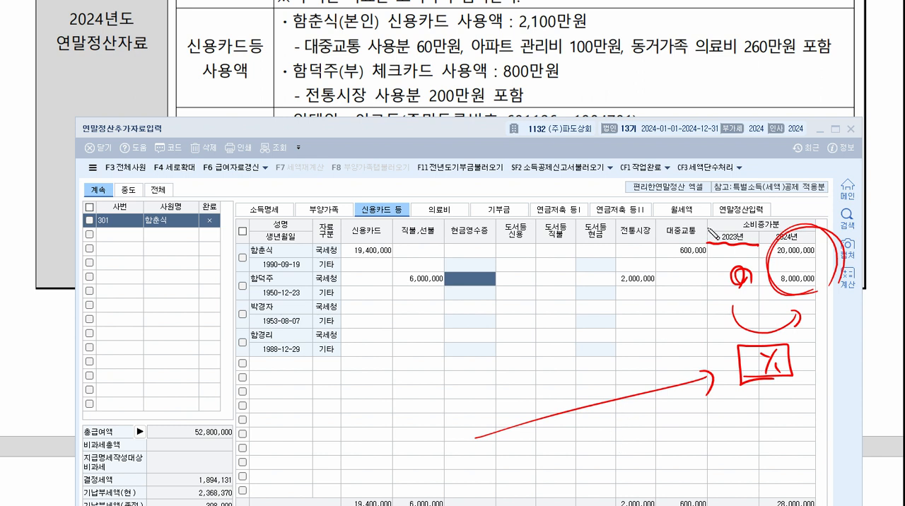
pyautogui.moveTo(708, 228)
pyautogui.mouseDown()
pyautogui.moveTo(711, 243)
pyautogui.moveTo(742, 229)
pyautogui.moveTo(763, 246)
pyautogui.mouseUp()
pyautogui.moveTo(648, 69)
pyautogui.mouseDown()
pyautogui.moveTo(652, 90)
pyautogui.moveTo(700, 89)
pyautogui.mouseUp()
pyautogui.moveTo(607, 109)
pyautogui.mouseDown()
pyautogui.moveTo(748, 88)
pyautogui.moveTo(731, 239)
pyautogui.mouseUp()
pyautogui.moveTo(700, 108)
pyautogui.mouseDown()
pyautogui.moveTo(609, 88)
pyautogui.moveTo(711, 83)
pyautogui.mouseUp()
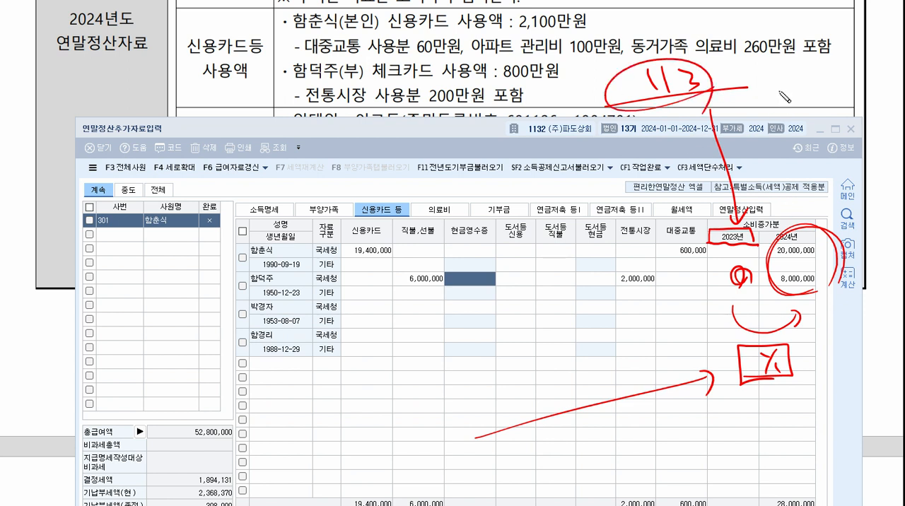
pyautogui.moveTo(771, 92); pyautogui.dragTo(817, 88)
pyautogui.moveTo(736, 112); pyautogui.dragTo(839, 91)
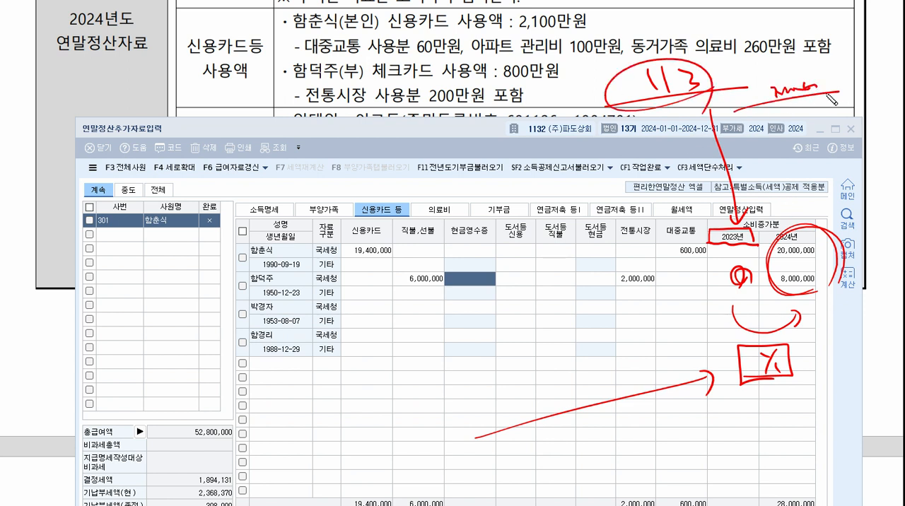
pyautogui.moveTo(819, 205)
pyautogui.mouseDown()
pyautogui.moveTo(794, 212)
pyautogui.moveTo(813, 218)
pyautogui.mouseUp()
pyautogui.press('Escape')
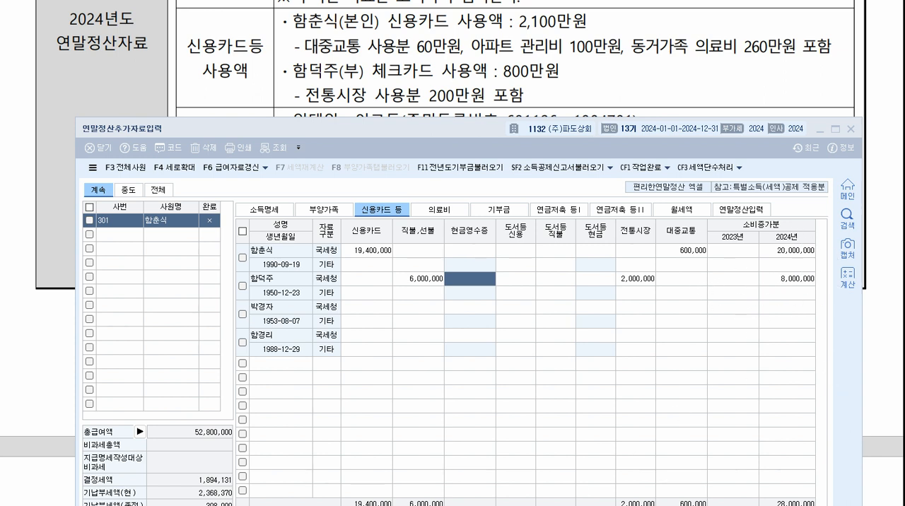
pyautogui.click(754, 256)
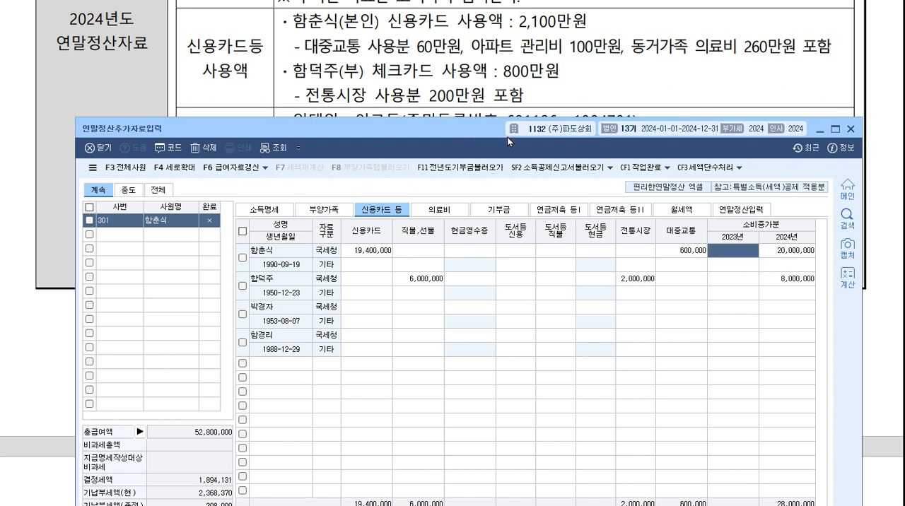
# Bring the exam's 월세액 details into view and consult the 월세액 and 연말정산입력 sections of the settlement.
pyautogui.moveTo(477, 127); pyautogui.dragTo(466, 189)
pyautogui.scroll(-2, 478, 92)
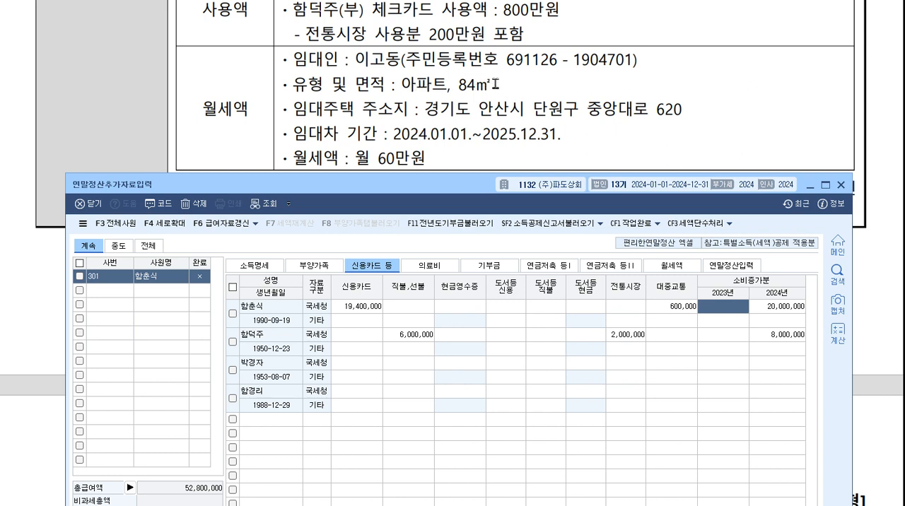
pyautogui.click(692, 267)
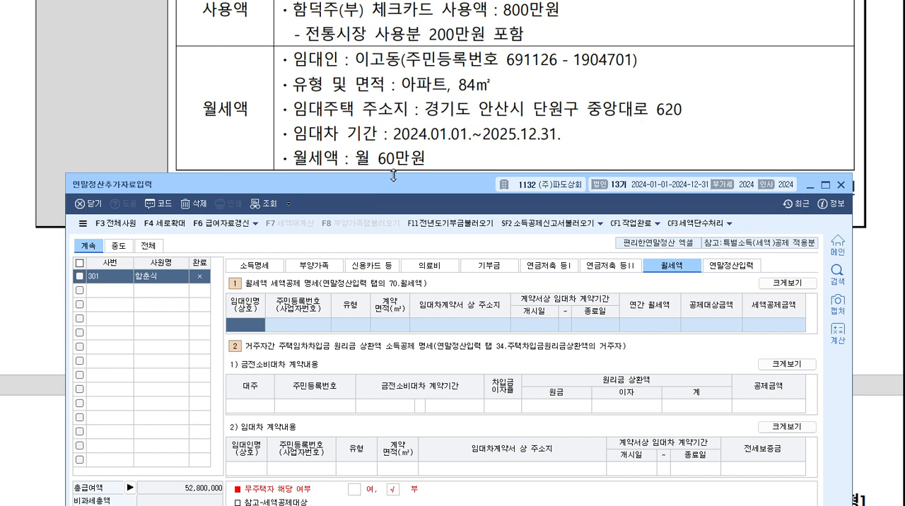
pyautogui.moveTo(393, 176); pyautogui.dragTo(393, 147)
pyautogui.click(739, 242)
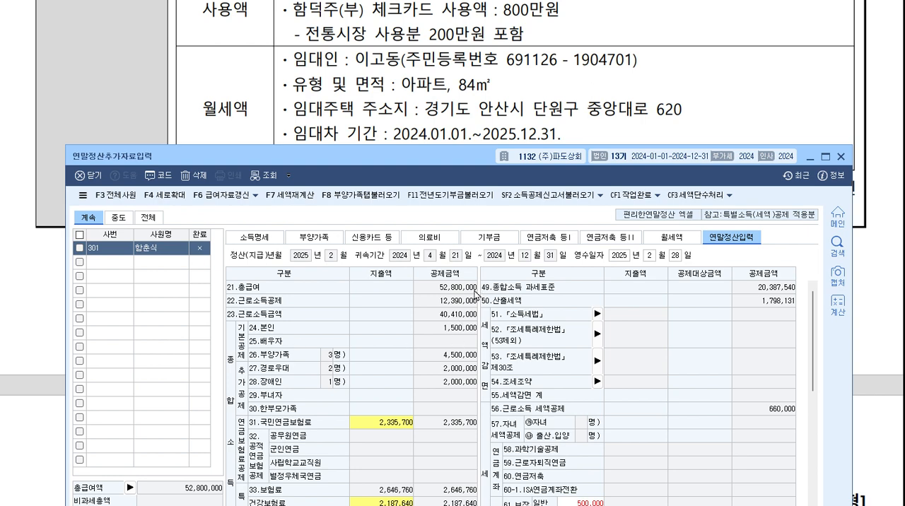
# In the 월세액 세액공제 명세, enter the landlord's name and resident registration number from the exam's 월세액 details.
pyautogui.click(690, 238)
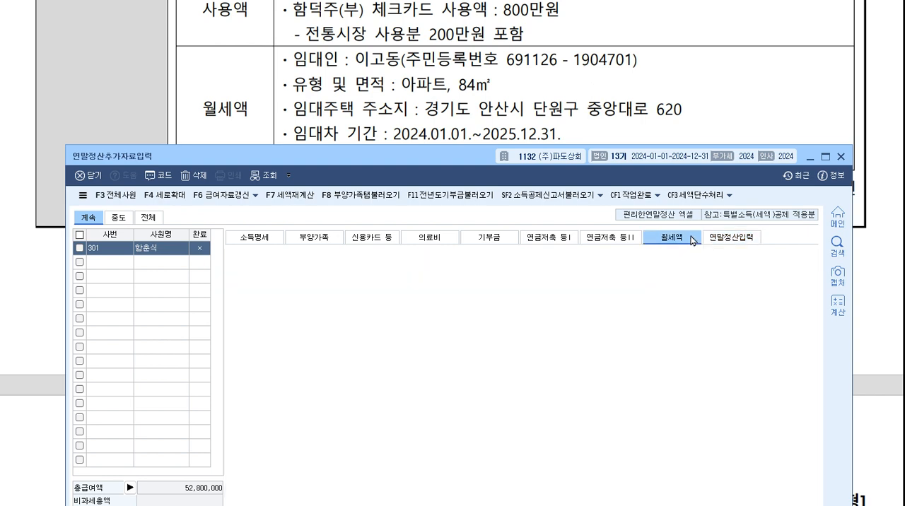
pyautogui.moveTo(481, 163); pyautogui.dragTo(472, 19)
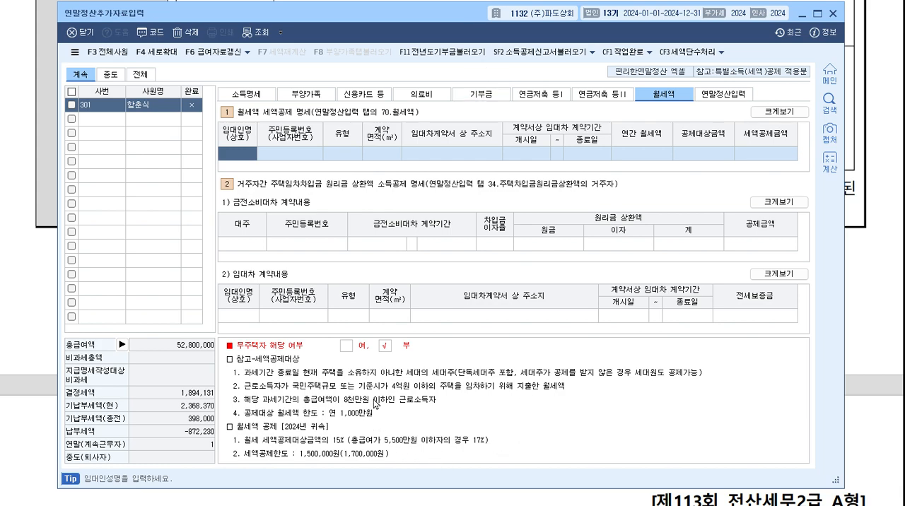
pyautogui.moveTo(463, 13); pyautogui.dragTo(474, 188)
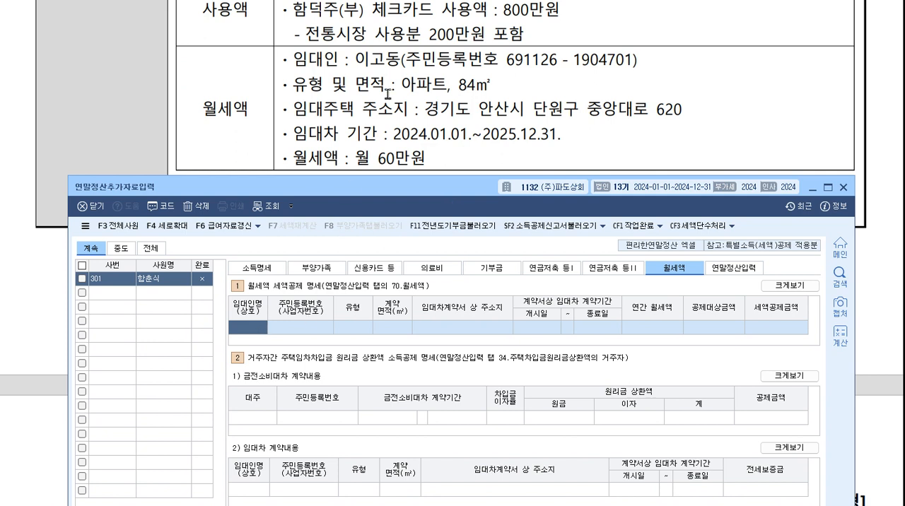
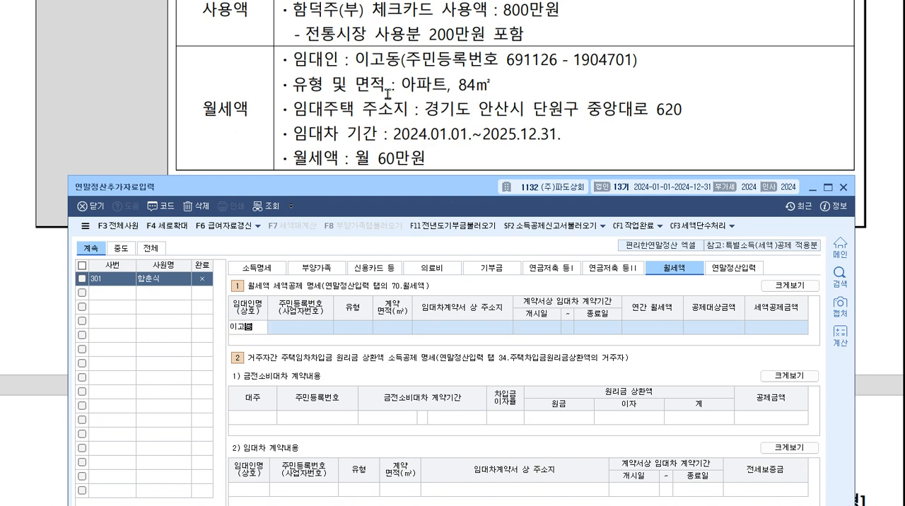
pyautogui.press('Return')
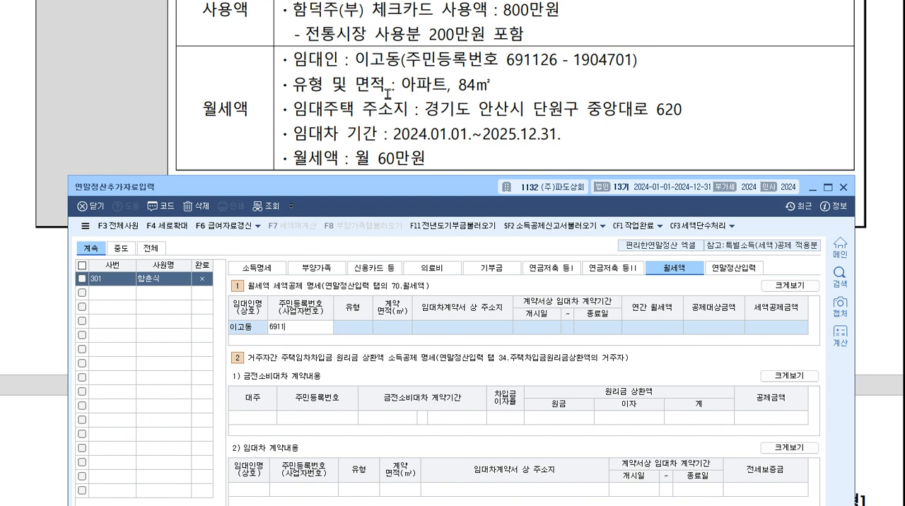
pyautogui.press('Return')
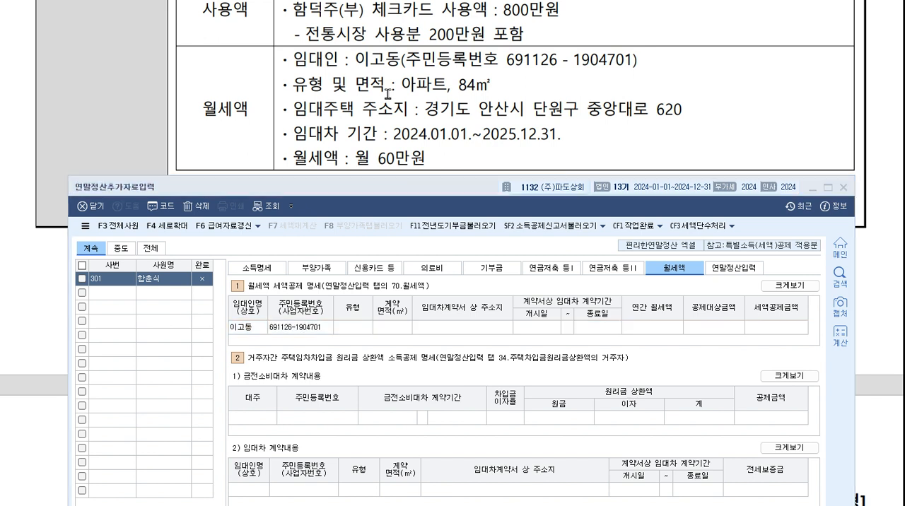
# Set the rental's 유형 to 아파트 and its 계약면적 to 84㎡.
pyautogui.press('F2')
pyautogui.press('Down')
pyautogui.press('Down')
pyautogui.press('Down')
pyautogui.press('Down')
pyautogui.press('Return')
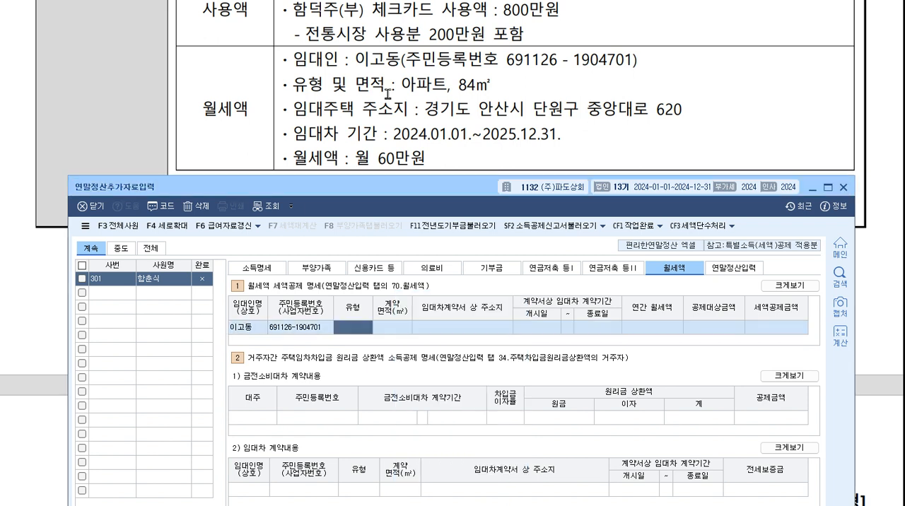
pyautogui.write('84')
pyautogui.press('Return')
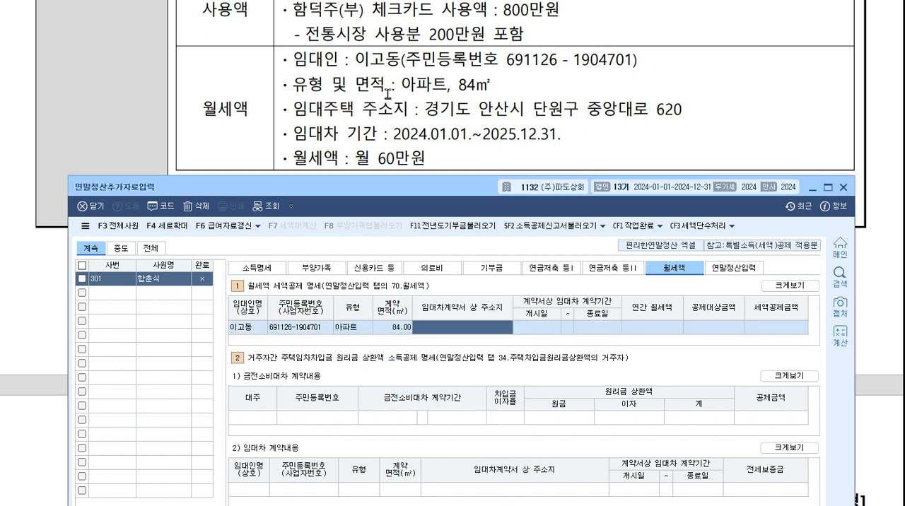
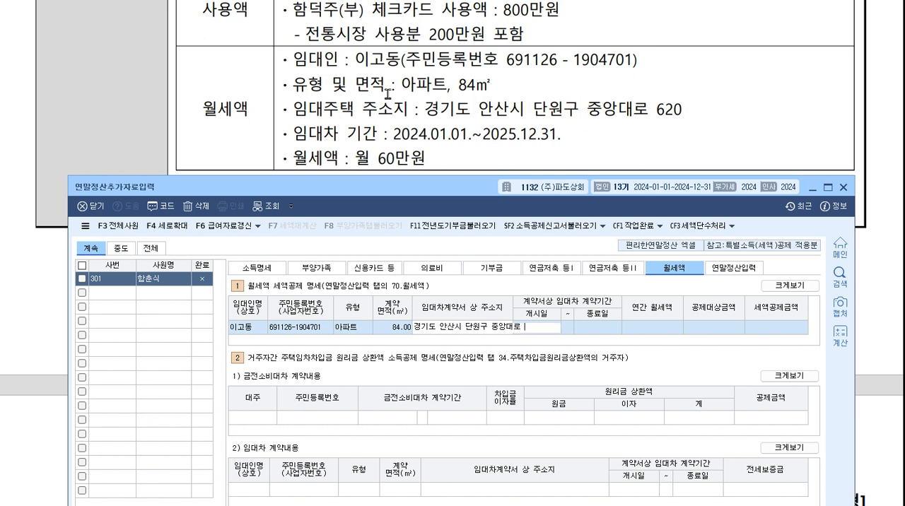
# Enter the rental home's address from the exam as the 임대차계약서 상 주소지.
pyautogui.press('Return')
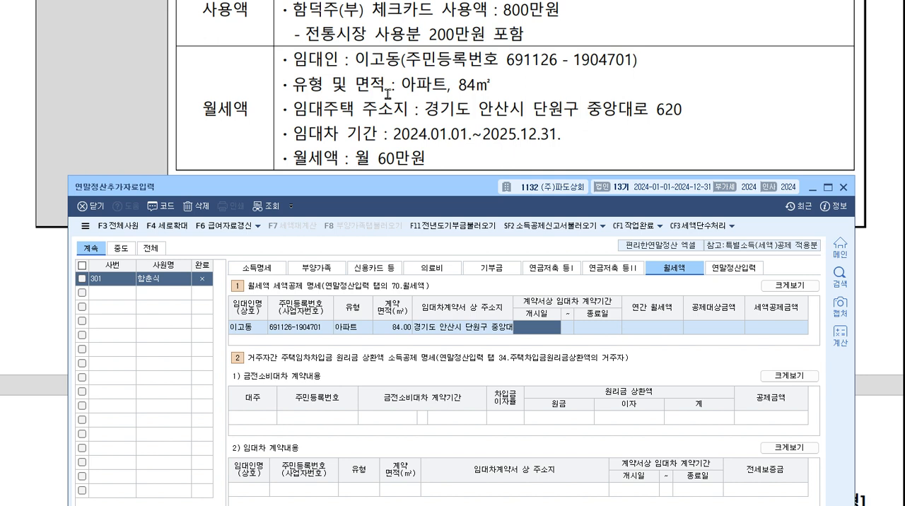
# Set the lease period to 2024-01-01 through 2025-12-31 and the 연간 월세액 to 7,200,000.
pyautogui.write('20')
pyautogui.write('240101202')
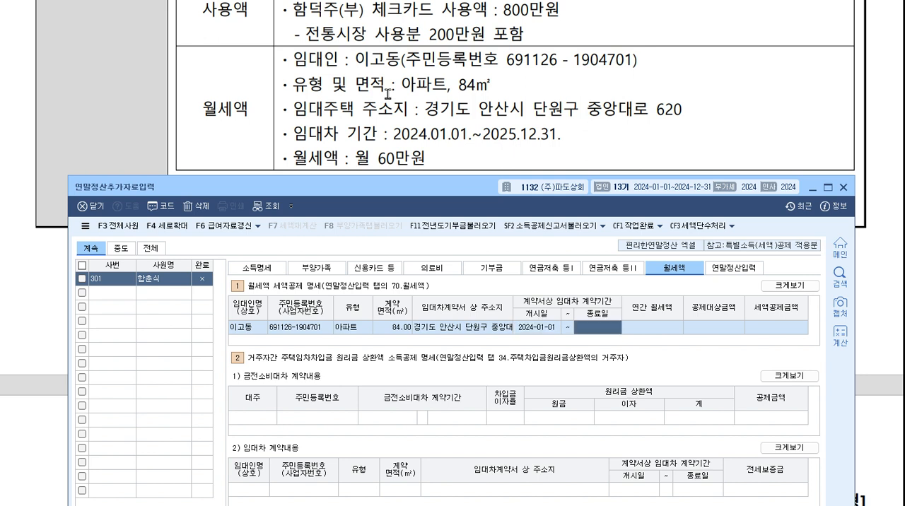
pyautogui.write('51231')
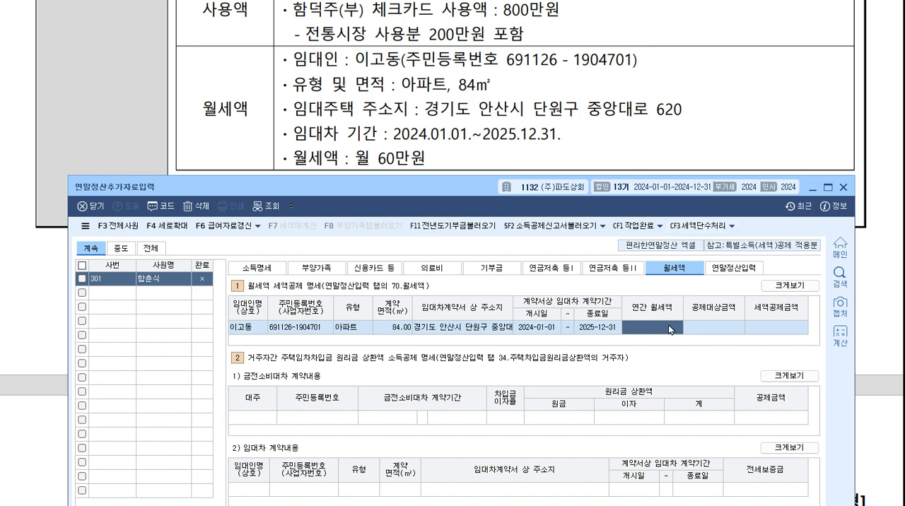
pyautogui.write('7,200,00')
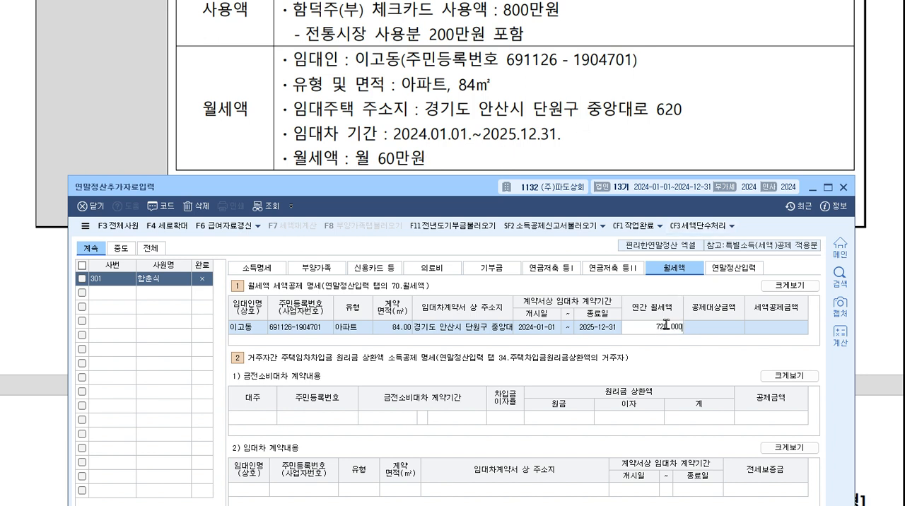
pyautogui.write('0')
pyautogui.press('Return')
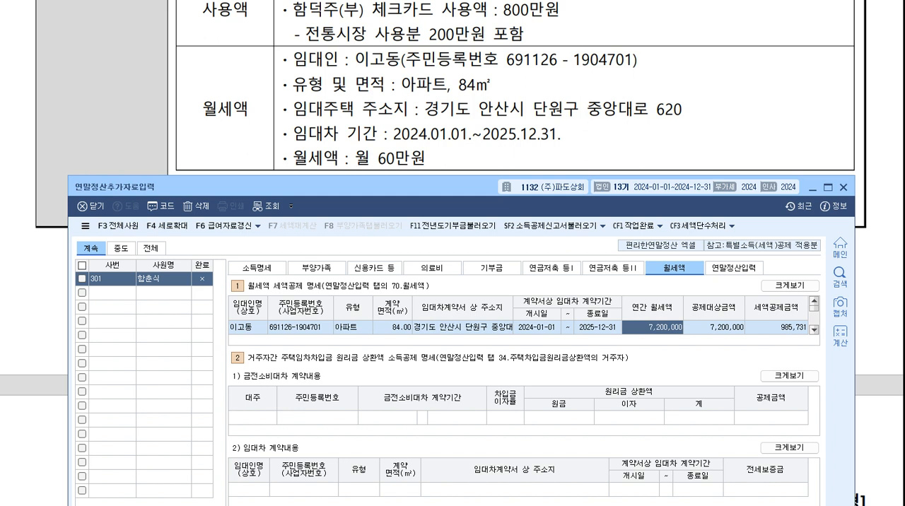
pyautogui.hotkey('ctrl', 'alt', 'd')
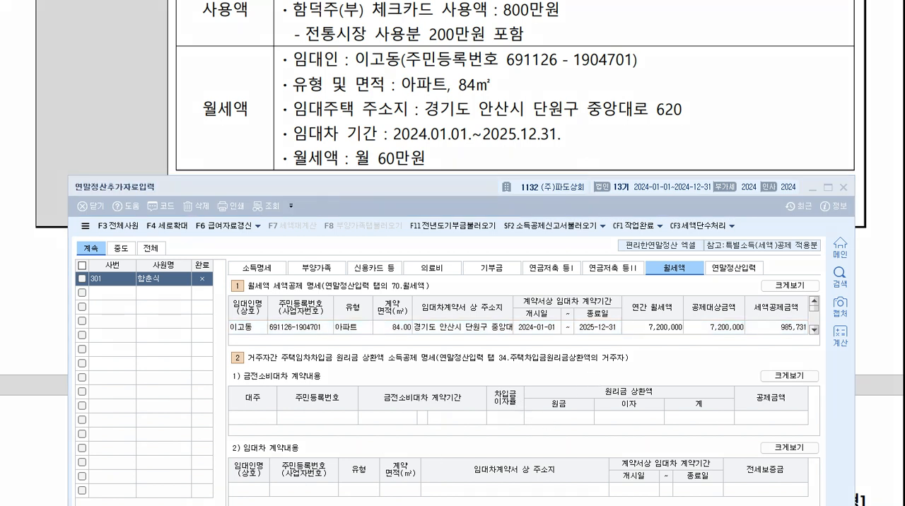
pyautogui.moveTo(645, 368)
pyautogui.mouseDown()
pyautogui.moveTo(667, 375)
pyautogui.moveTo(704, 366)
pyautogui.mouseUp()
pyautogui.moveTo(646, 381); pyautogui.dragTo(723, 358)
pyautogui.press('e')
pyautogui.moveTo(656, 20); pyautogui.dragTo(686, 35)
pyautogui.moveTo(690, 21)
pyautogui.mouseDown()
pyautogui.moveTo(693, 34)
pyautogui.moveTo(761, 30)
pyautogui.mouseUp()
pyautogui.click(733, 35)
pyautogui.moveTo(759, 22); pyautogui.dragTo(764, 38)
pyautogui.moveTo(769, 26)
pyautogui.mouseDown()
pyautogui.moveTo(787, 22)
pyautogui.moveTo(757, 32)
pyautogui.moveTo(818, 29)
pyautogui.mouseUp()
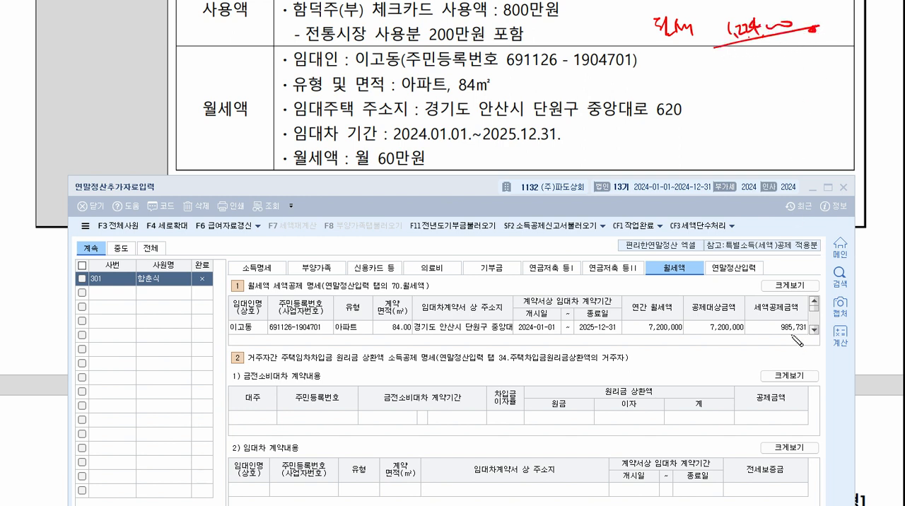
pyautogui.moveTo(793, 338)
pyautogui.mouseDown()
pyautogui.moveTo(811, 336)
pyautogui.moveTo(809, 345)
pyautogui.mouseUp()
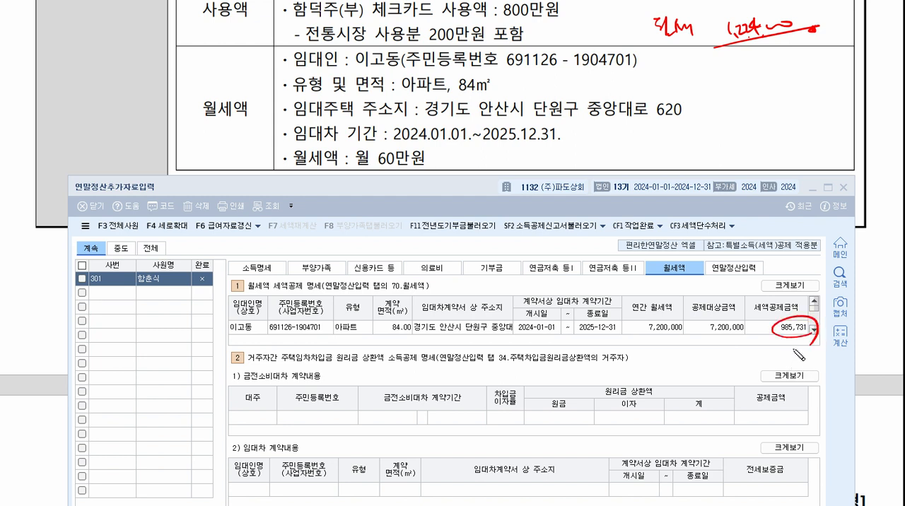
pyautogui.press('Escape')
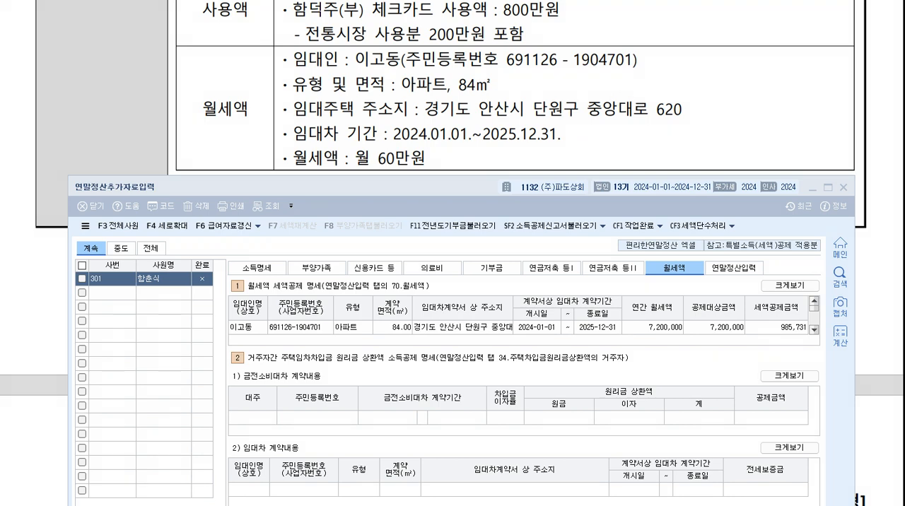
# In 연말정산입력, load the 부양가족 deduction amounts into the 보장성보험, 의료비 and other expenditure fields.
pyautogui.click(742, 268)
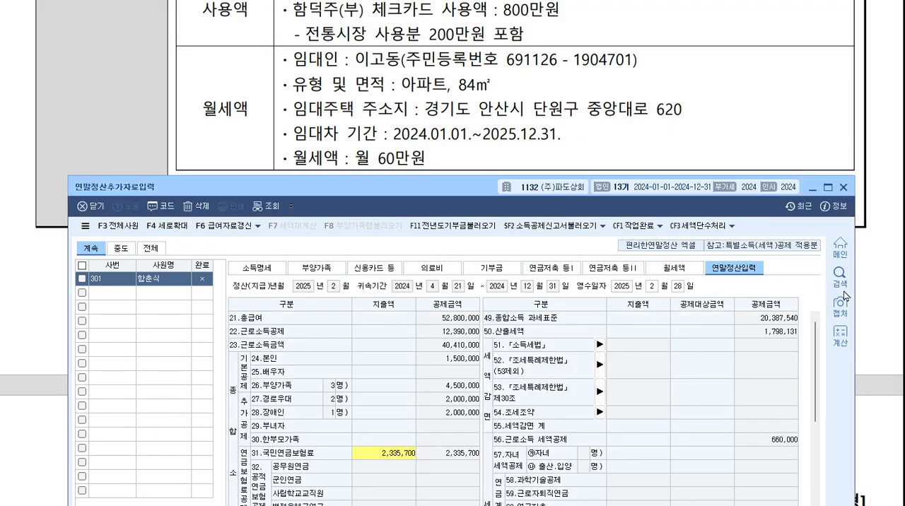
pyautogui.moveTo(411, 193); pyautogui.dragTo(399, 34)
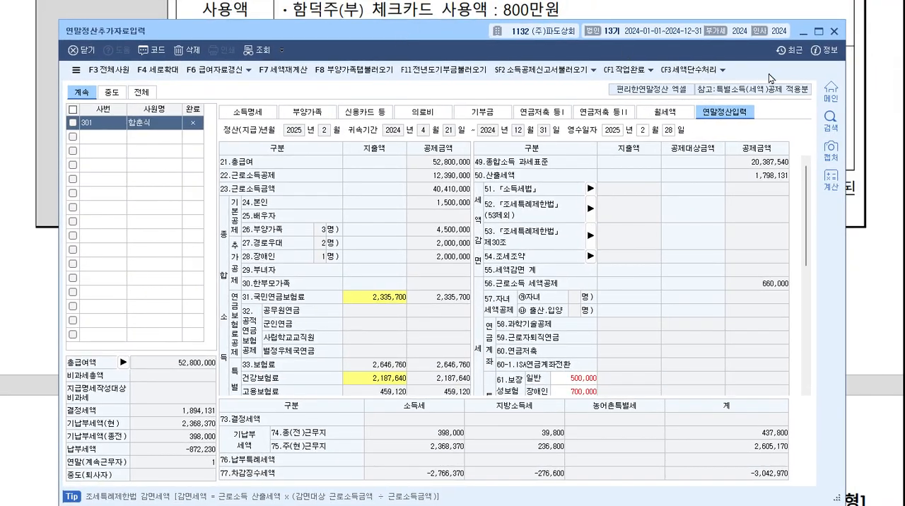
pyautogui.scroll(-3, 595, 366)
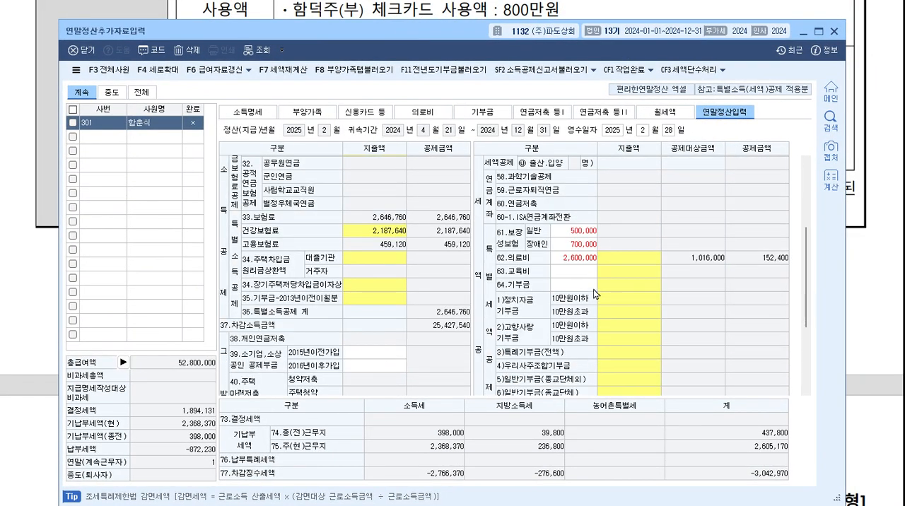
pyautogui.click(578, 236)
pyautogui.click(582, 249)
pyautogui.click(582, 259)
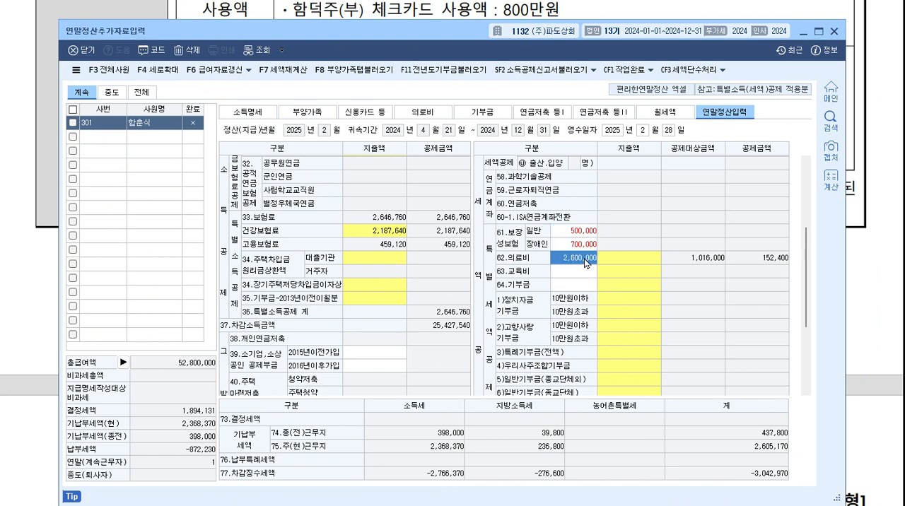
pyautogui.click(374, 70)
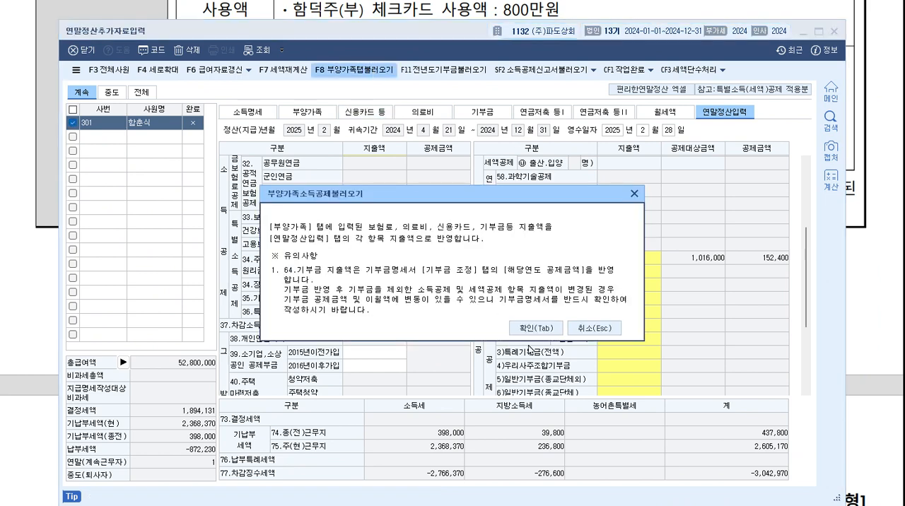
pyautogui.click(537, 328)
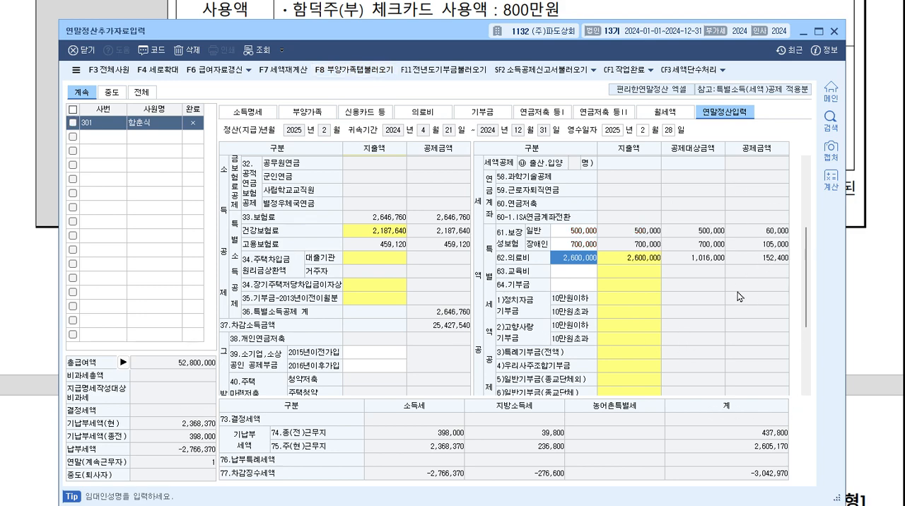
# Review the 보장성보험, 의료비, 신용카드 and 월세액 deductions in 연말정산입력, and compare the 월세액 credit with its detail sheet.
pyautogui.scroll(-4, 738, 298)
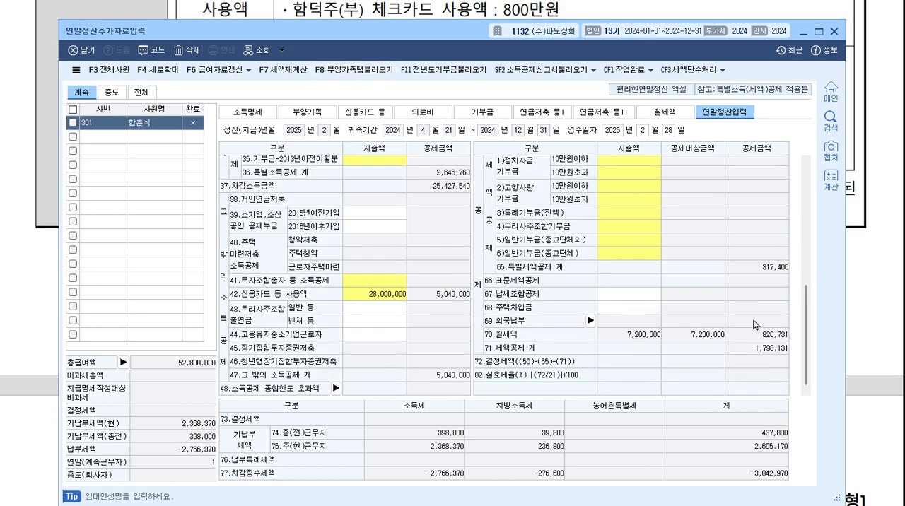
pyautogui.click(665, 112)
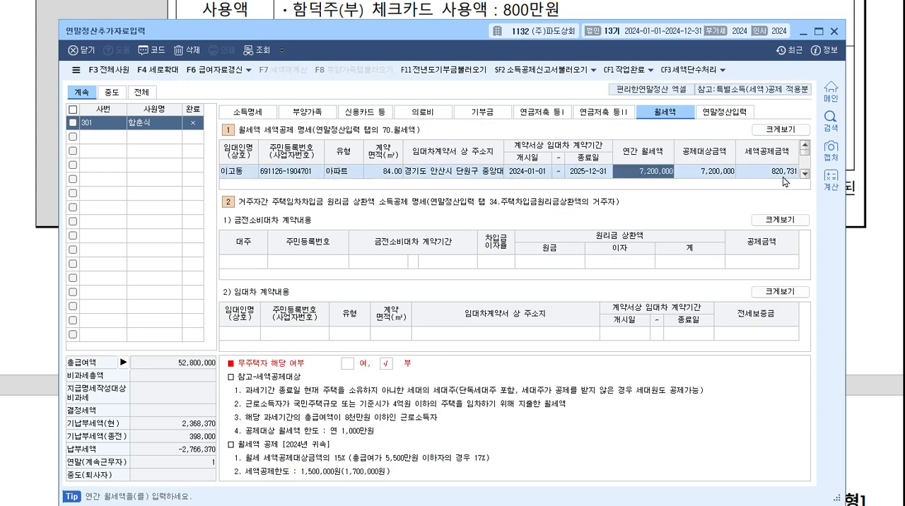
pyautogui.click(755, 116)
pyautogui.scroll(3, 657, 292)
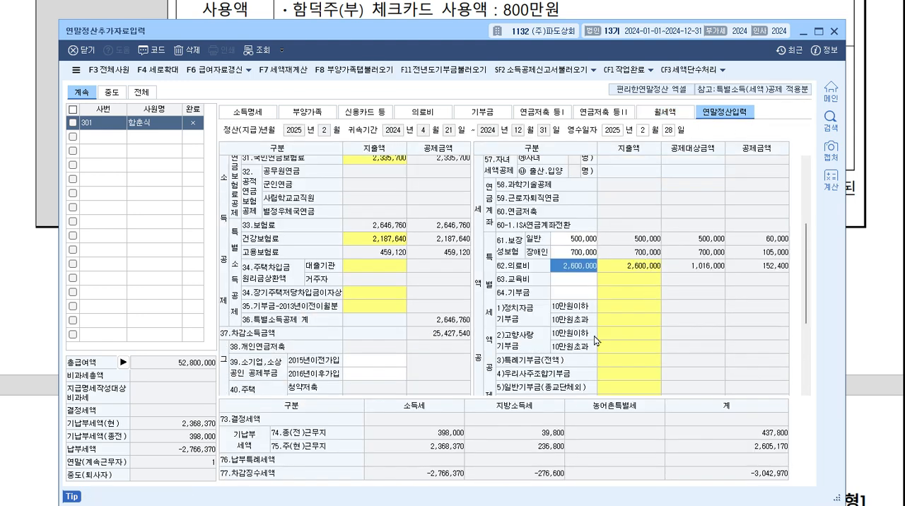
pyautogui.click(585, 241)
pyautogui.click(585, 253)
pyautogui.click(584, 269)
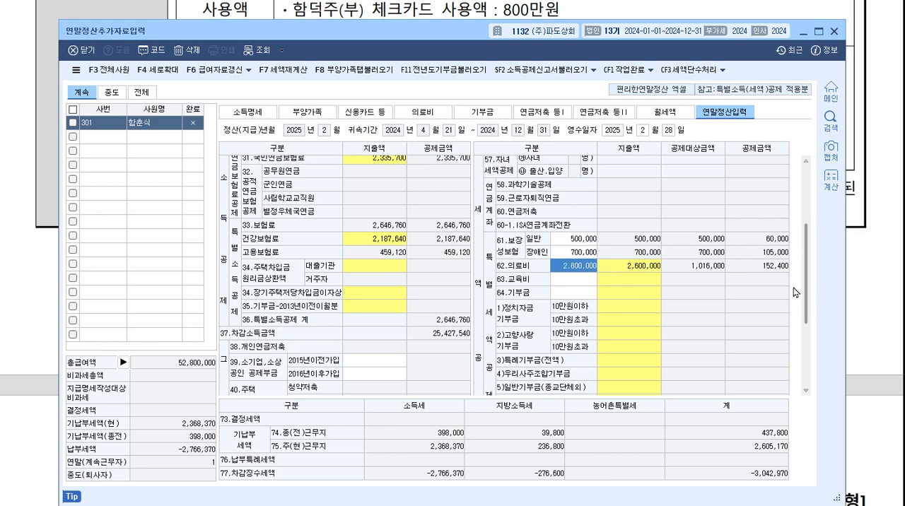
pyautogui.scroll(-3, 796, 292)
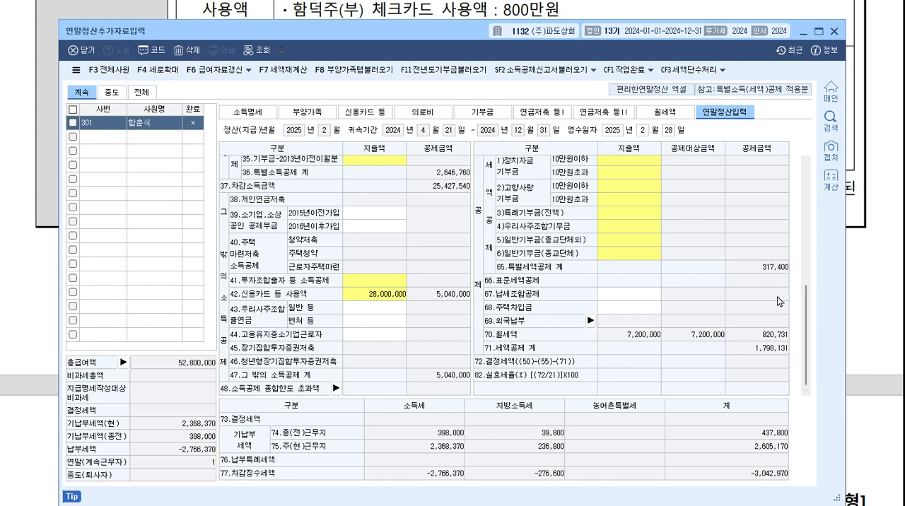
pyautogui.scroll(2, 781, 312)
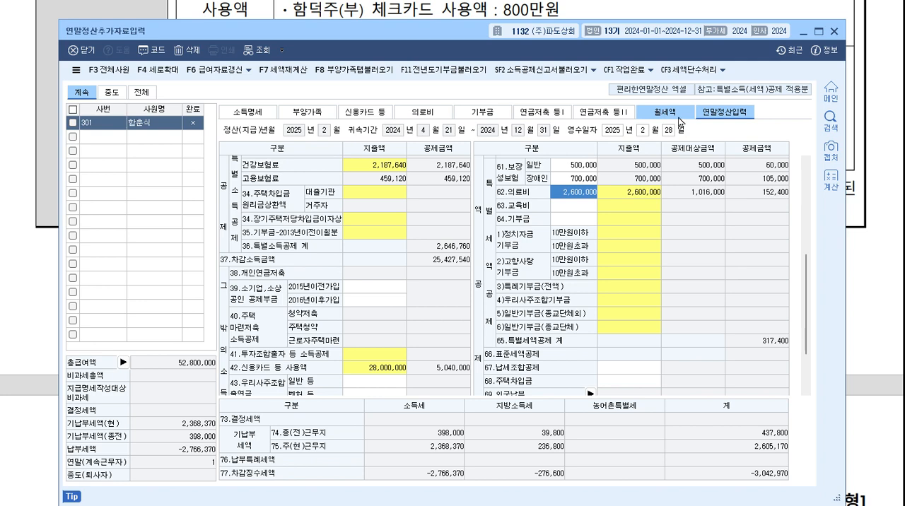
pyautogui.scroll(-3, 766, 313)
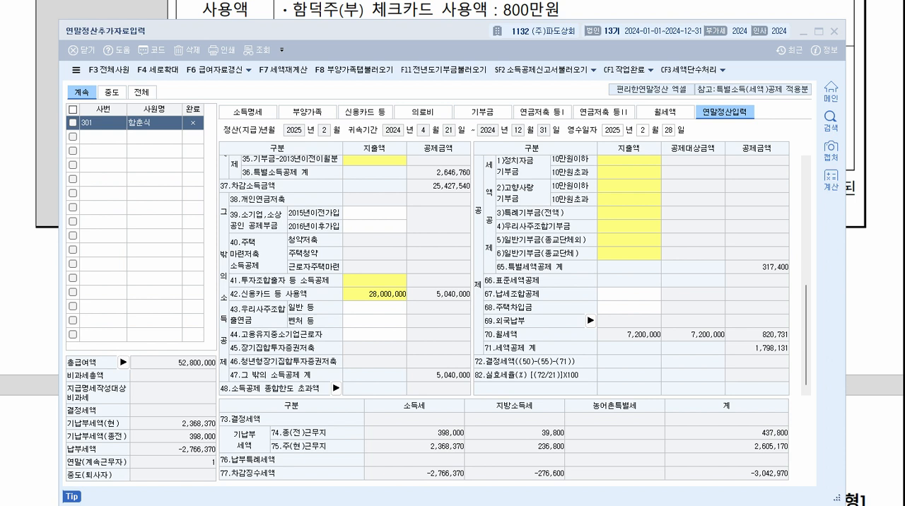
pyautogui.moveTo(750, 340); pyautogui.dragTo(795, 343)
pyautogui.moveTo(788, 317)
pyautogui.mouseDown()
pyautogui.moveTo(770, 326)
pyautogui.moveTo(796, 341)
pyautogui.mouseUp()
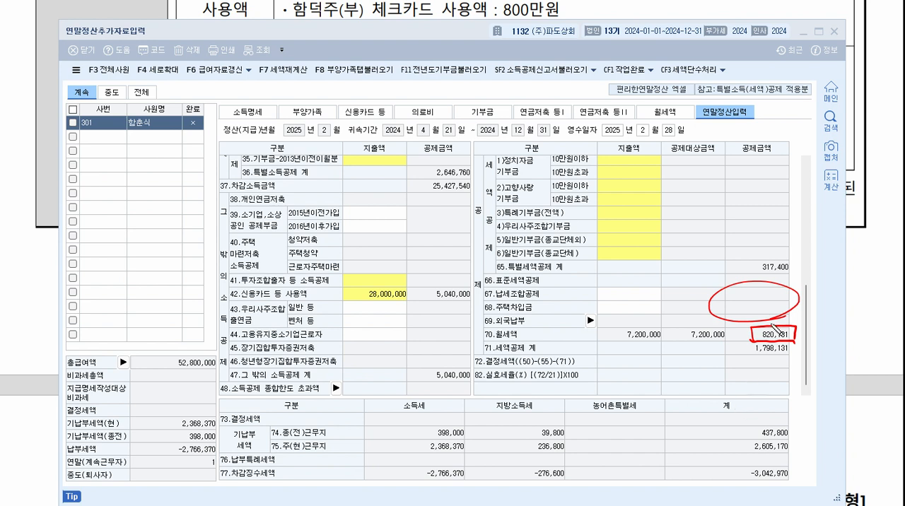
pyautogui.moveTo(757, 300); pyautogui.dragTo(757, 332)
pyautogui.moveTo(228, 422); pyautogui.dragTo(260, 421)
pyautogui.moveTo(459, 416); pyautogui.dragTo(460, 425)
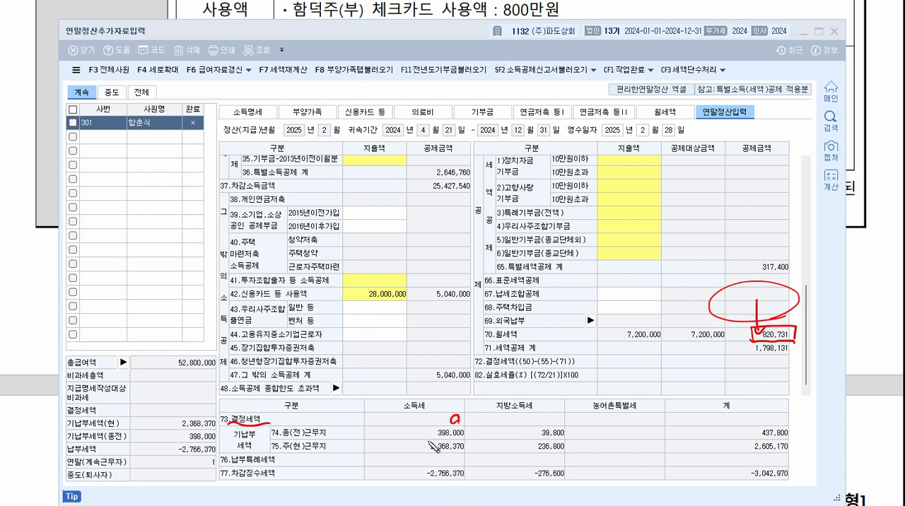
pyautogui.moveTo(401, 429); pyautogui.dragTo(471, 433)
pyautogui.moveTo(401, 445); pyautogui.dragTo(411, 440)
pyautogui.moveTo(464, 485); pyautogui.dragTo(488, 474)
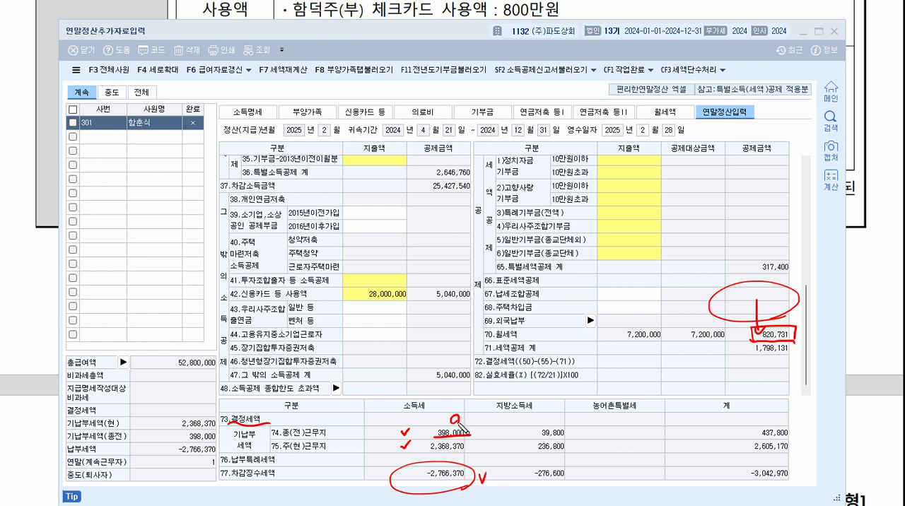
# Examine the 월세액 credit in 연말정산입력 against the 세액공제 계 and the 결정세액.
pyautogui.moveTo(604, 350)
pyautogui.mouseDown()
pyautogui.moveTo(778, 343)
pyautogui.moveTo(810, 330)
pyautogui.mouseUp()
pyautogui.moveTo(839, 285)
pyautogui.mouseDown()
pyautogui.moveTo(796, 321)
pyautogui.moveTo(810, 325)
pyautogui.mouseUp()
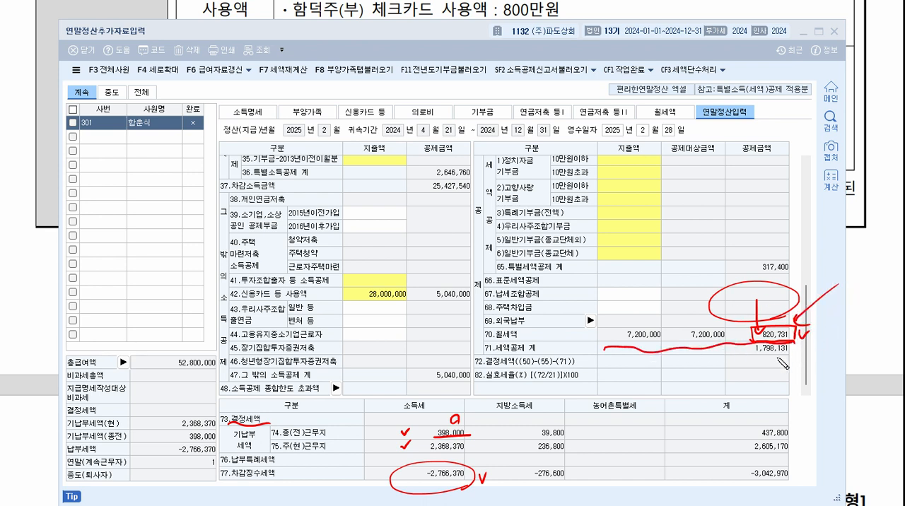
pyautogui.moveTo(756, 299)
pyautogui.mouseDown()
pyautogui.moveTo(764, 329)
pyautogui.moveTo(755, 336)
pyautogui.mouseUp()
pyautogui.moveTo(752, 332); pyautogui.dragTo(752, 341)
pyautogui.moveTo(453, 417); pyautogui.dragTo(458, 423)
pyautogui.moveTo(754, 335); pyautogui.dragTo(738, 337)
pyautogui.moveTo(744, 333); pyautogui.dragTo(746, 340)
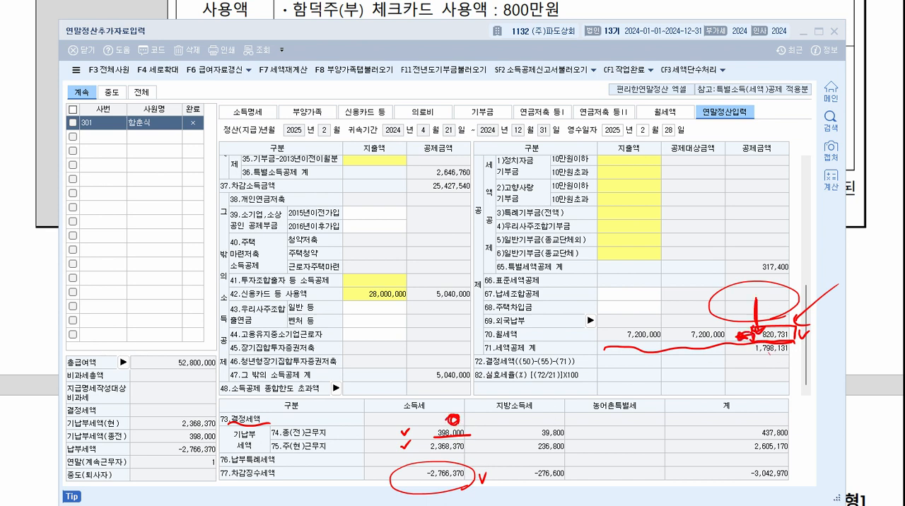
pyautogui.press('e')
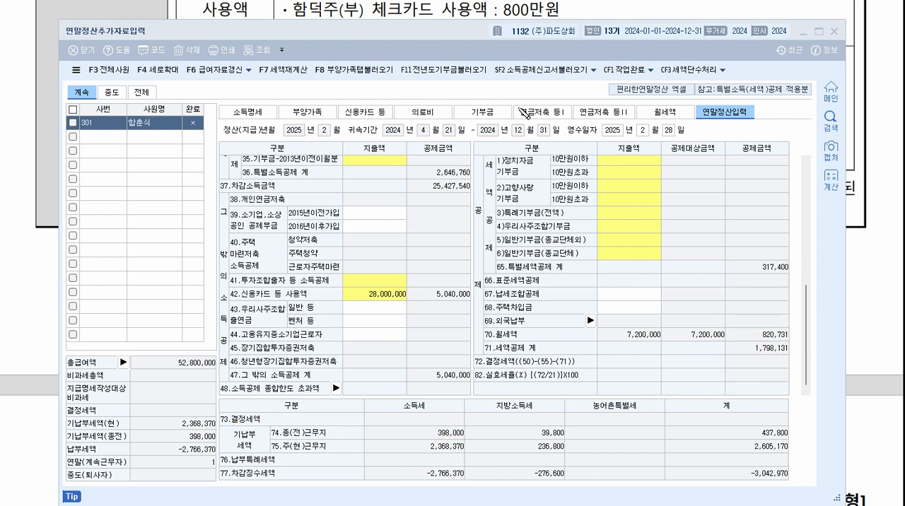
pyautogui.moveTo(732, 227)
pyautogui.mouseDown()
pyautogui.moveTo(752, 314)
pyautogui.moveTo(759, 308)
pyautogui.mouseUp()
# Open the calculation detail for 42.신용카드 등 사용액 and examine the 소비증가분 대상금액 and the 최종공제금액.
pyautogui.click(389, 294)
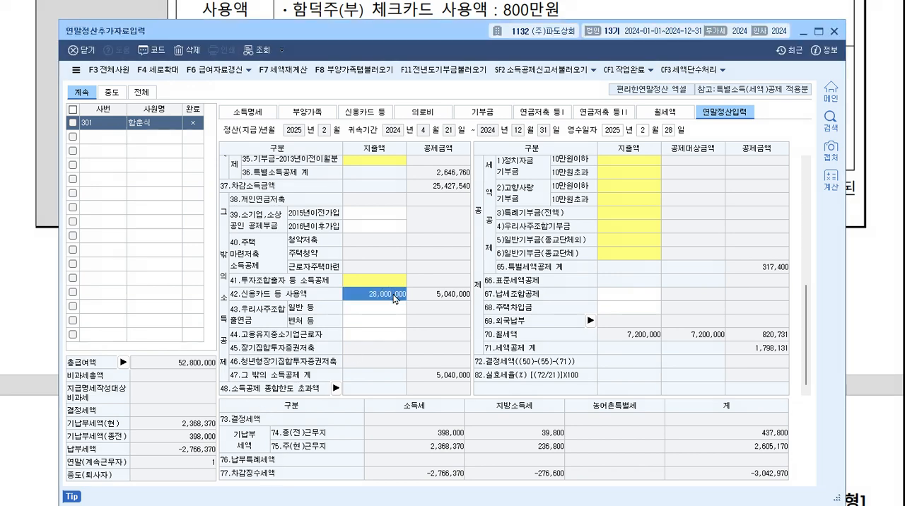
pyautogui.doubleClick(394, 296)
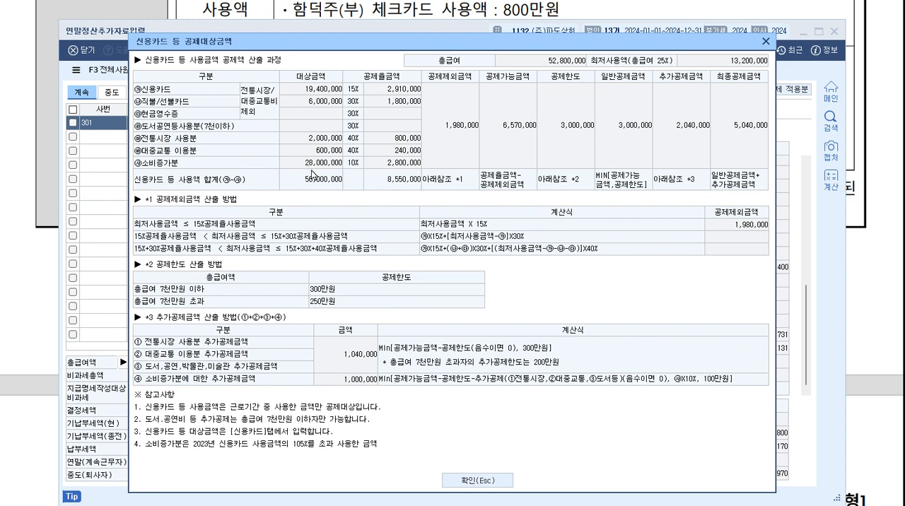
pyautogui.moveTo(193, 163); pyautogui.dragTo(202, 163)
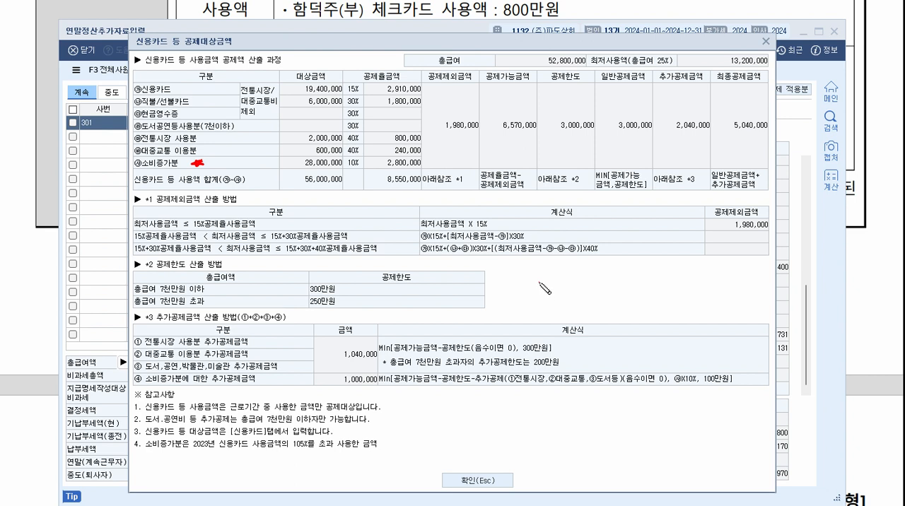
pyautogui.moveTo(541, 282); pyautogui.dragTo(537, 282)
pyautogui.moveTo(619, 286); pyautogui.dragTo(640, 284)
pyautogui.moveTo(557, 277)
pyautogui.mouseDown()
pyautogui.moveTo(620, 280)
pyautogui.moveTo(655, 296)
pyautogui.moveTo(658, 277)
pyautogui.mouseUp()
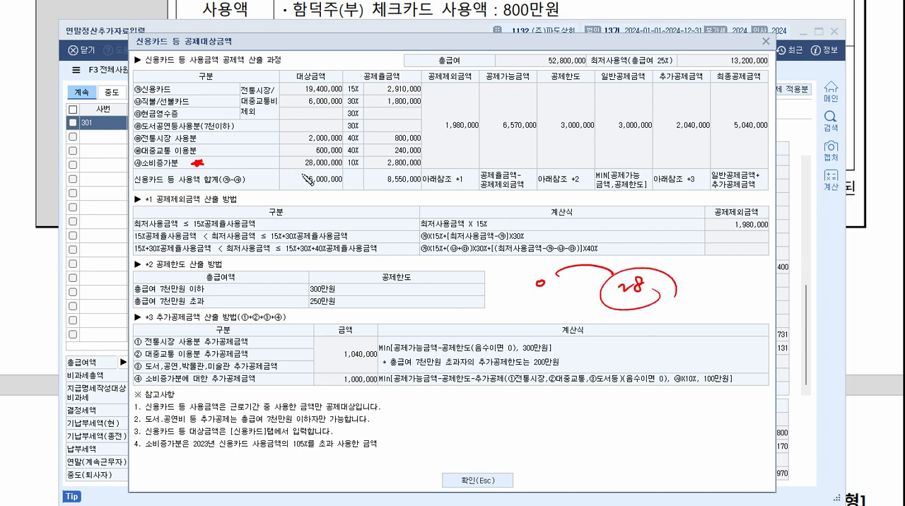
pyautogui.moveTo(298, 170); pyautogui.dragTo(349, 167)
pyautogui.moveTo(710, 82); pyautogui.dragTo(766, 81)
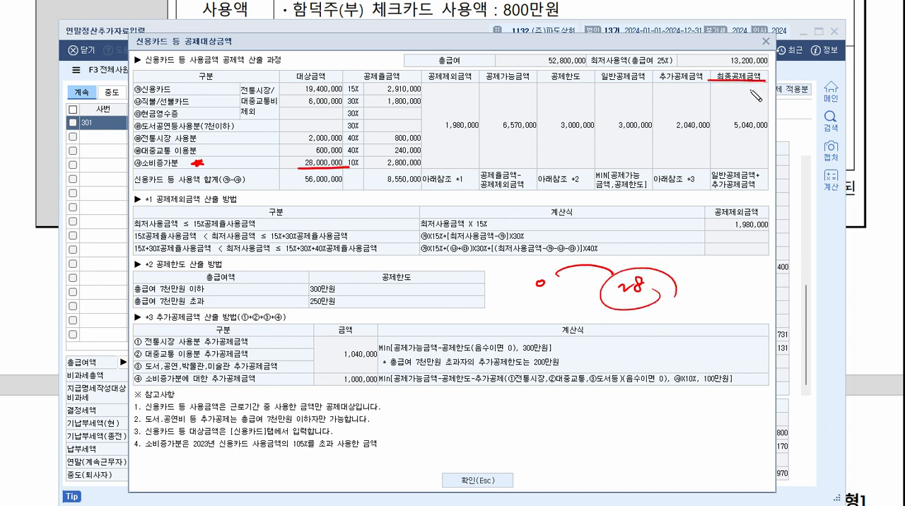
pyautogui.moveTo(737, 149)
pyautogui.mouseDown()
pyautogui.moveTo(774, 140)
pyautogui.moveTo(743, 151)
pyautogui.mouseUp()
pyautogui.moveTo(778, 94); pyautogui.dragTo(706, 162)
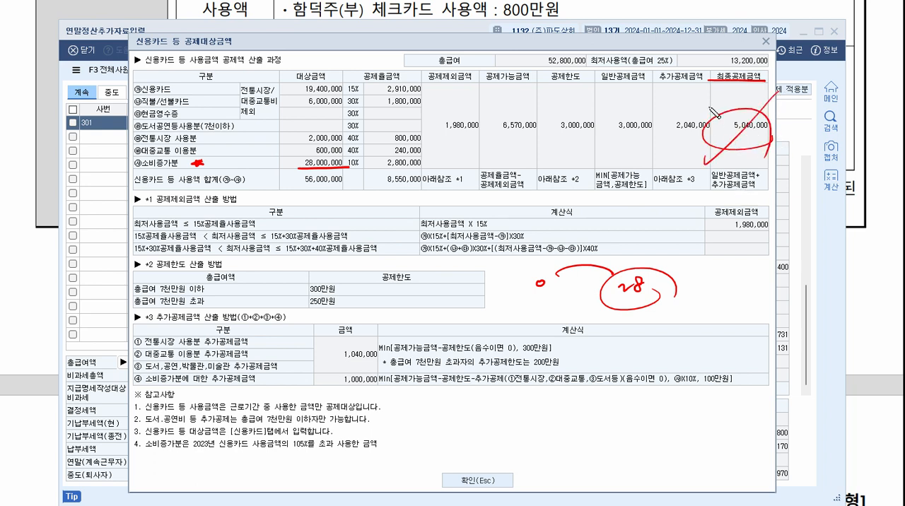
pyautogui.moveTo(711, 99); pyautogui.dragTo(770, 166)
pyautogui.moveTo(343, 170)
pyautogui.mouseDown()
pyautogui.moveTo(284, 173)
pyautogui.moveTo(311, 171)
pyautogui.mouseUp()
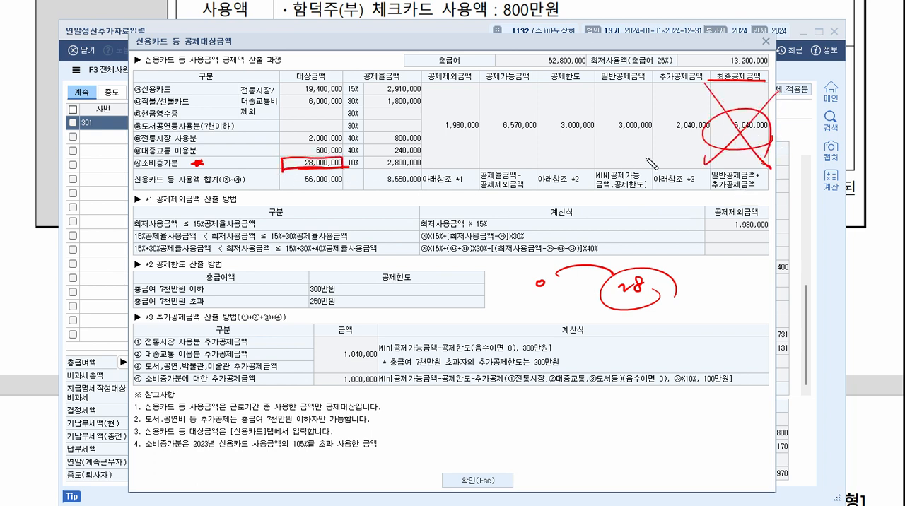
pyautogui.moveTo(518, 160); pyautogui.dragTo(706, 146)
pyautogui.moveTo(706, 145); pyautogui.dragTo(699, 154)
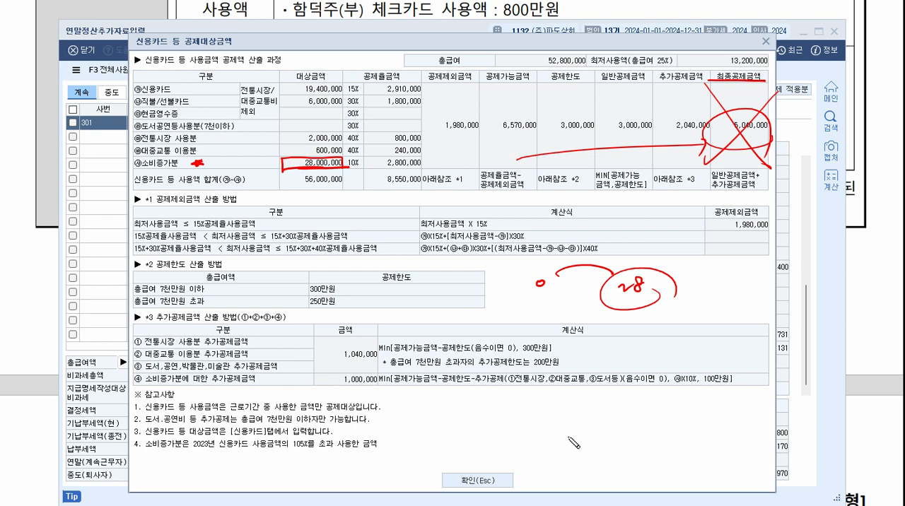
pyautogui.press('Escape')
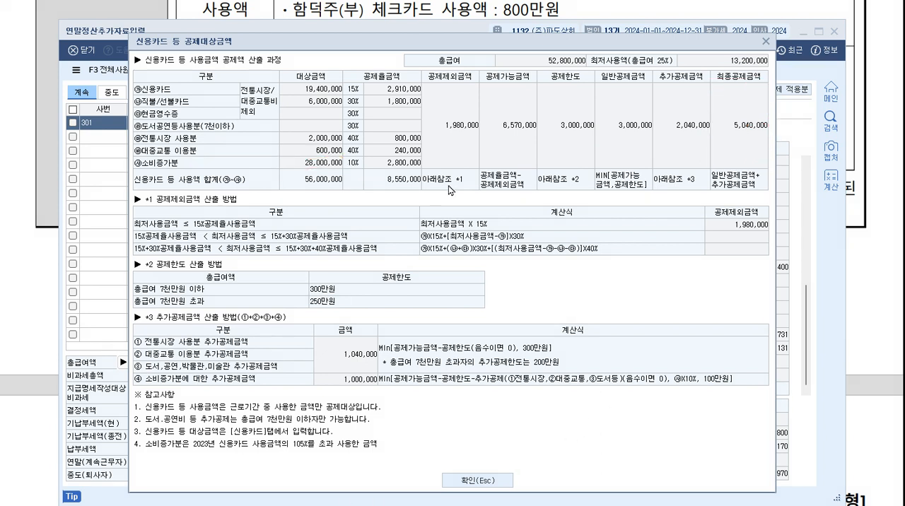
# Compare the 소비증가분 대상금액 with the amounts by card and usage type, and close the 신용카드 calculation detail.
pyautogui.click(321, 175)
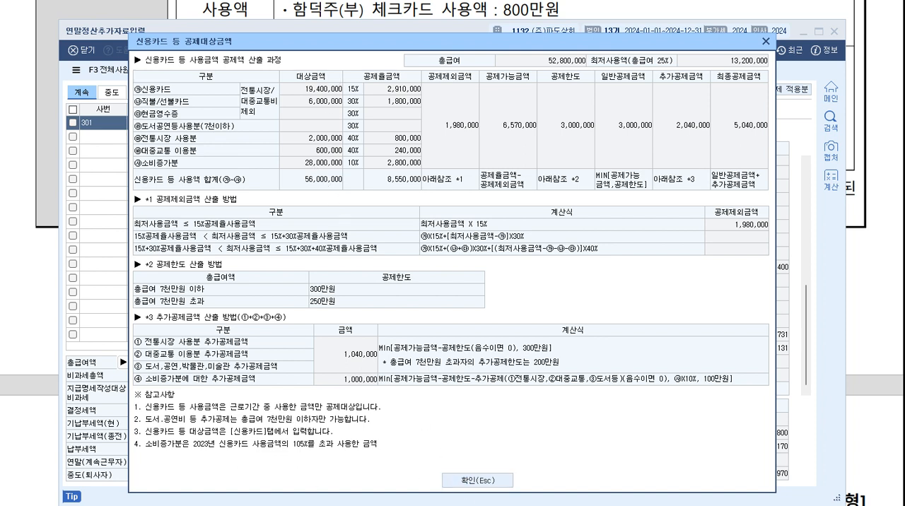
pyautogui.moveTo(302, 153)
pyautogui.mouseDown()
pyautogui.moveTo(347, 152)
pyautogui.moveTo(345, 85)
pyautogui.moveTo(288, 106)
pyautogui.moveTo(290, 151)
pyautogui.mouseUp()
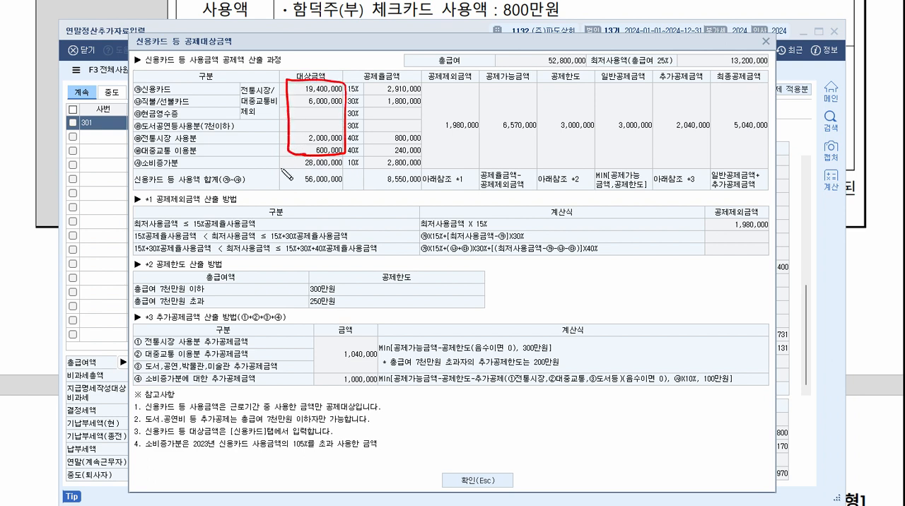
pyautogui.moveTo(206, 163); pyautogui.dragTo(232, 168)
pyautogui.moveTo(293, 151)
pyautogui.mouseDown()
pyautogui.moveTo(295, 167)
pyautogui.moveTo(347, 154)
pyautogui.mouseUp()
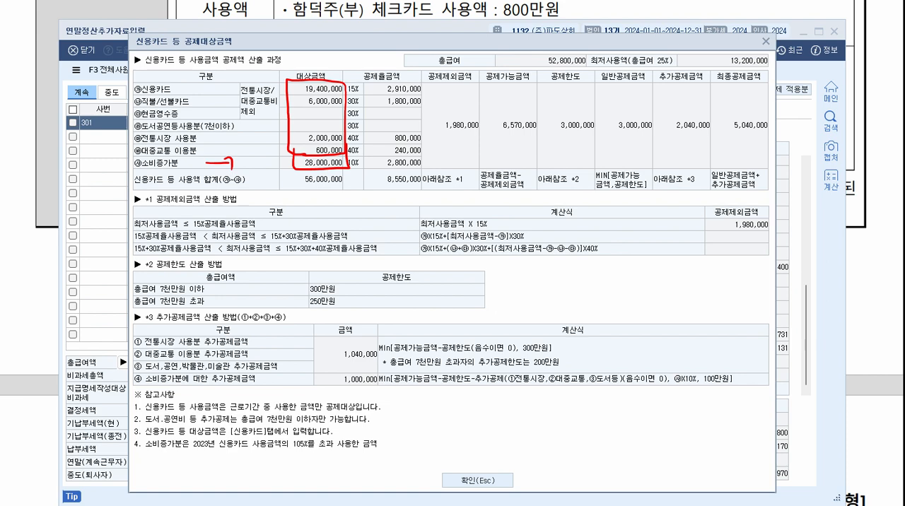
pyautogui.press('Escape')
pyautogui.click(488, 482)
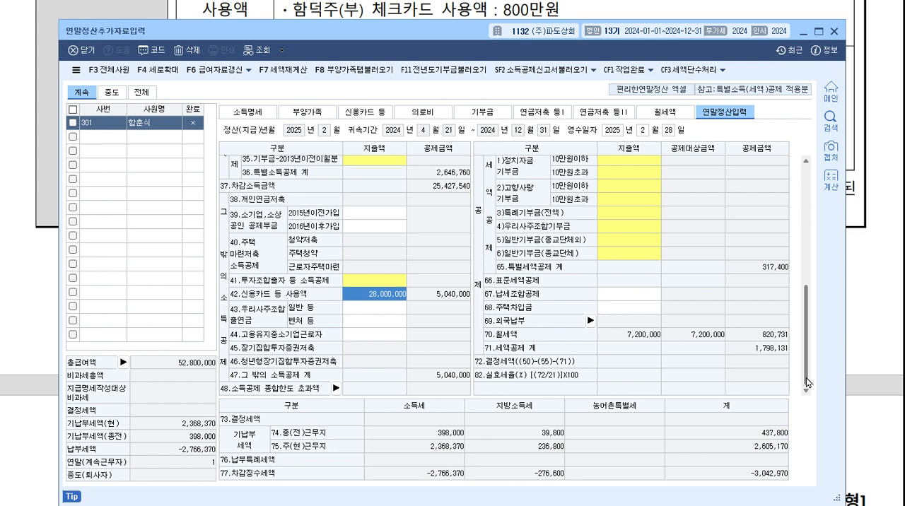
# Return to 소득명세 and check the previous workplace's 급여 amount.
pyautogui.moveTo(807, 383); pyautogui.dragTo(807, 229)
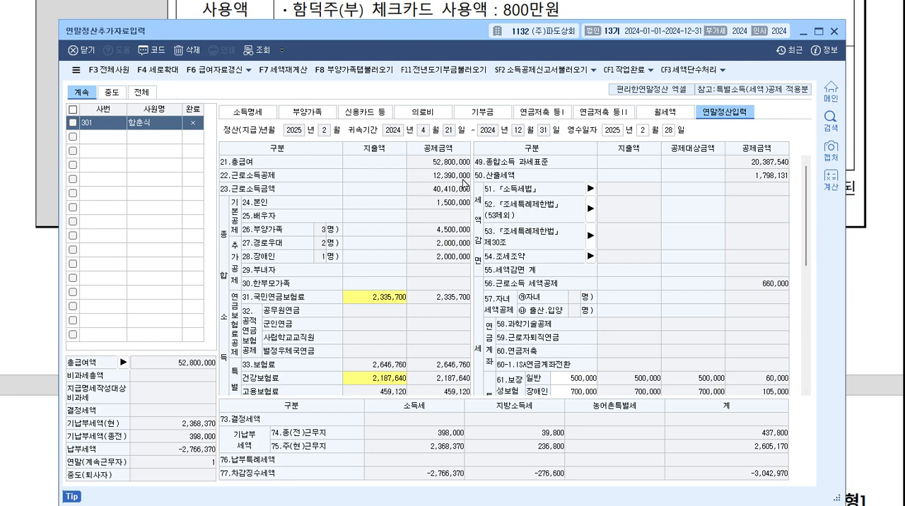
pyautogui.click(249, 113)
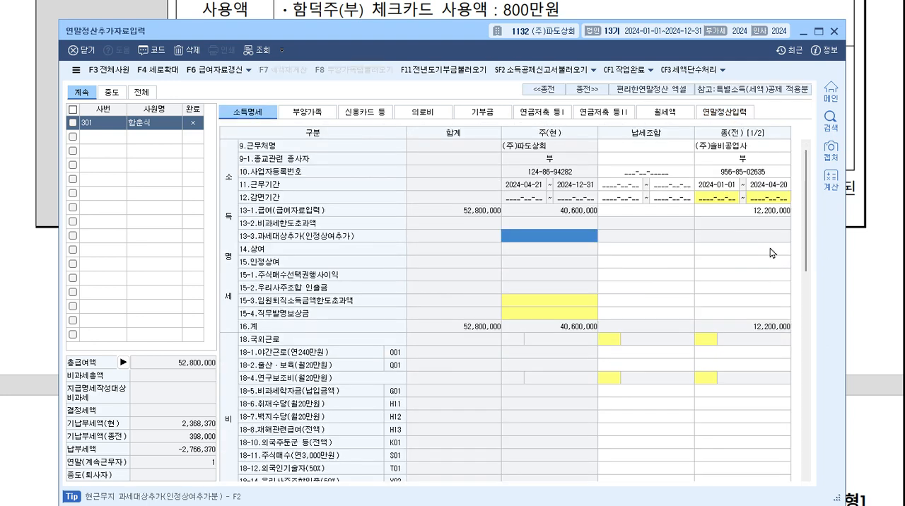
pyautogui.click(780, 212)
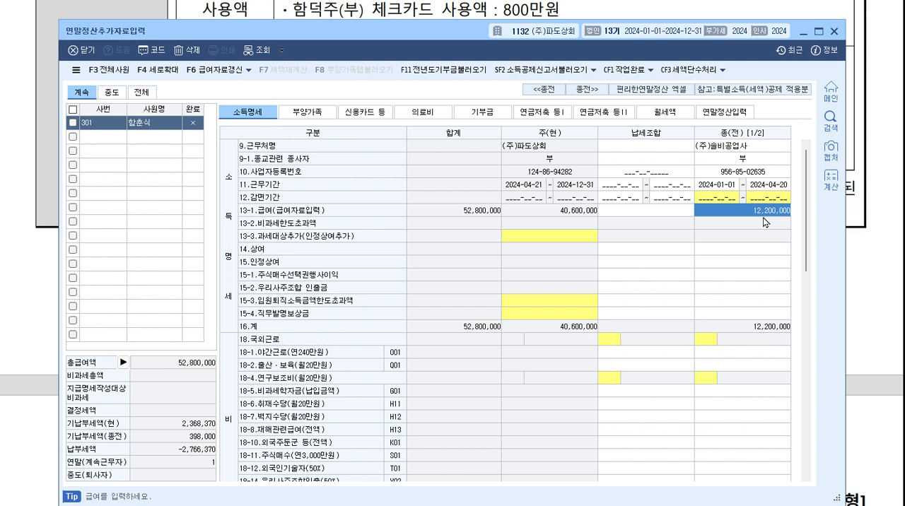
# Try a previous-workplace 급여 of 27,200,000 in 소득명세, and replace it with 39,400,000.
pyautogui.press('Delete')
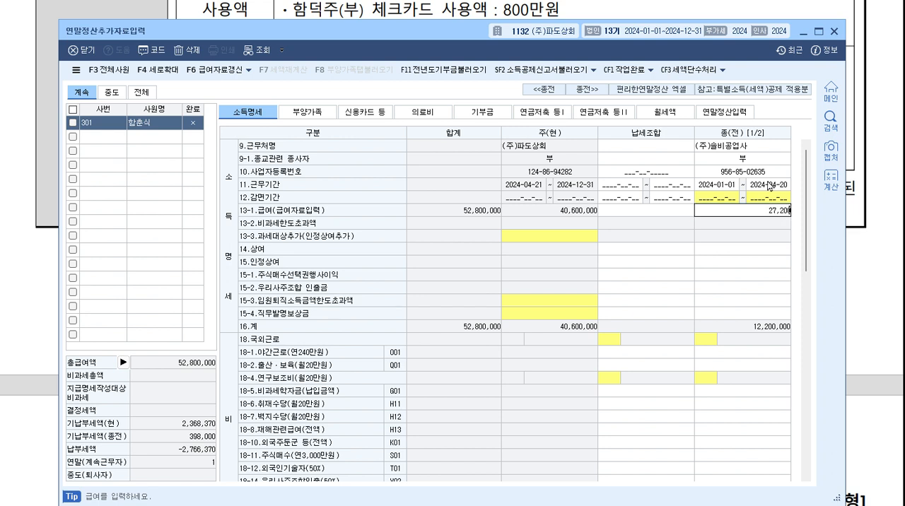
pyautogui.press('Return')
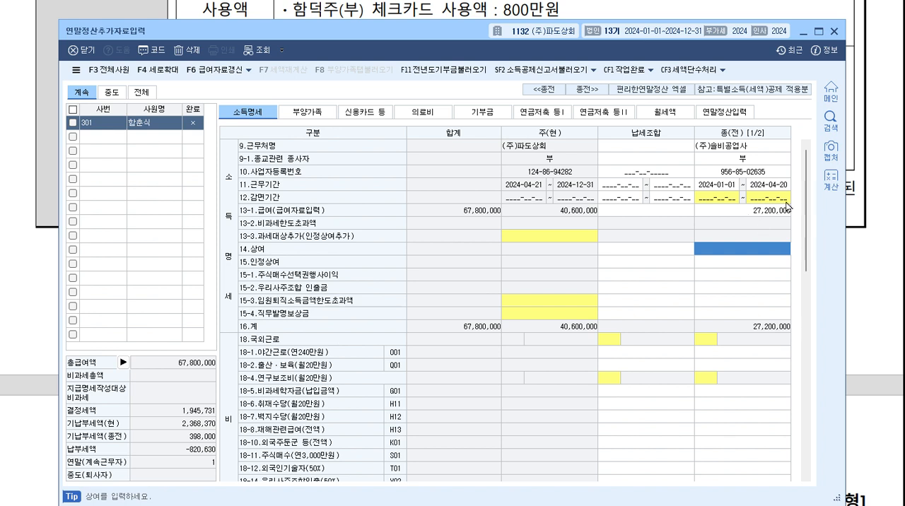
pyautogui.click(773, 215)
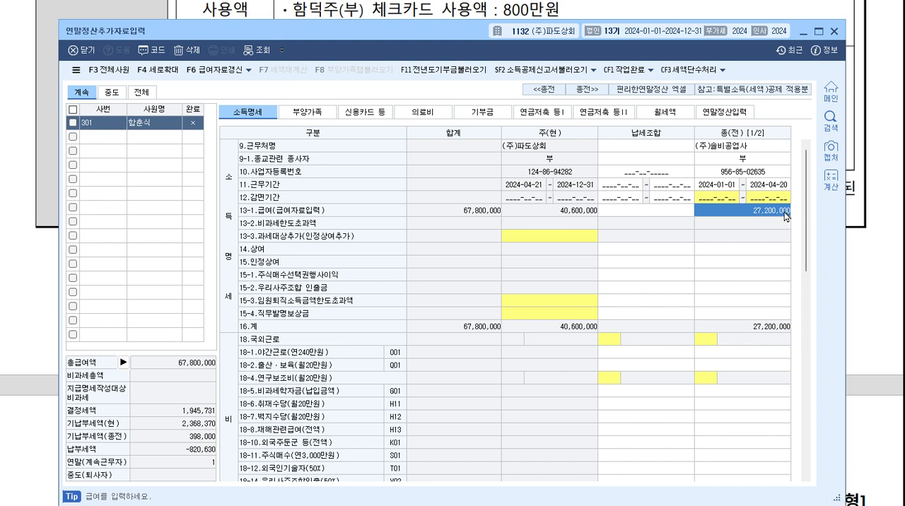
pyautogui.press('Delete')
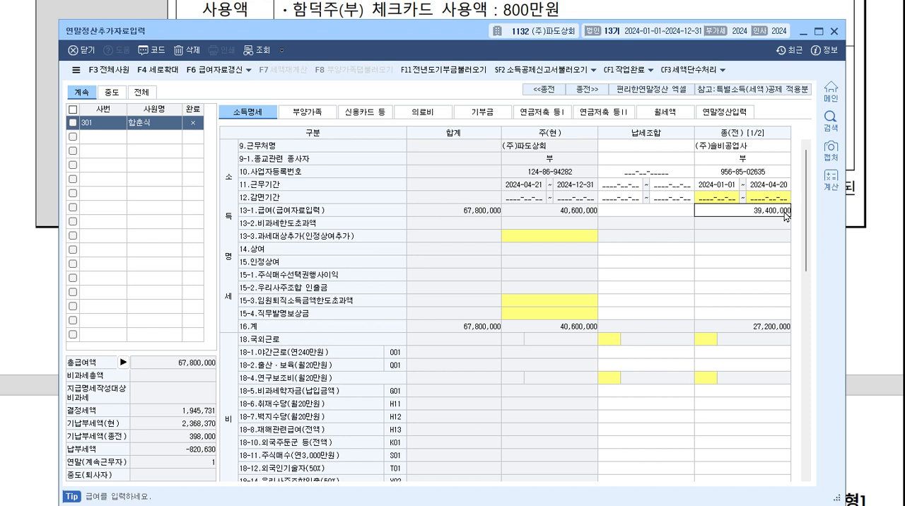
pyautogui.press('Return')
pyautogui.click(786, 214)
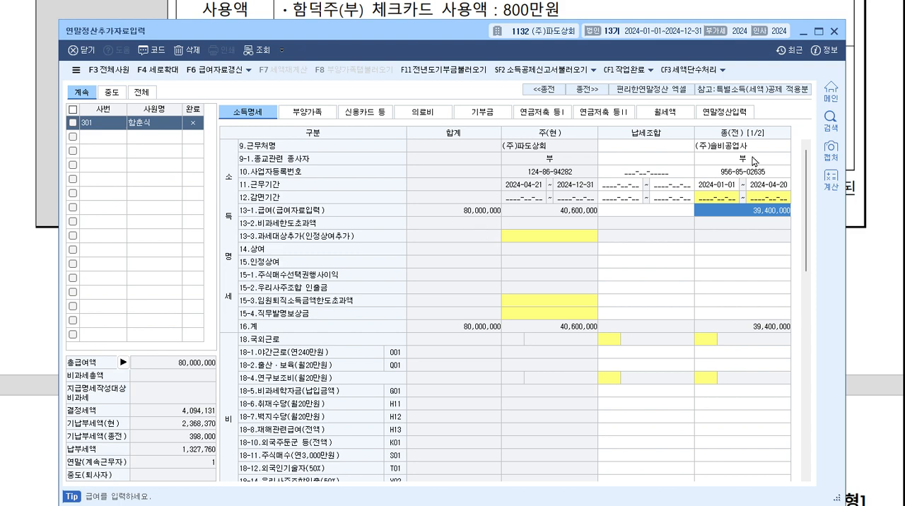
# Reload the amounts from the 부양가족 tab into 연말정산입력 for the raised 급여.
pyautogui.click(747, 115)
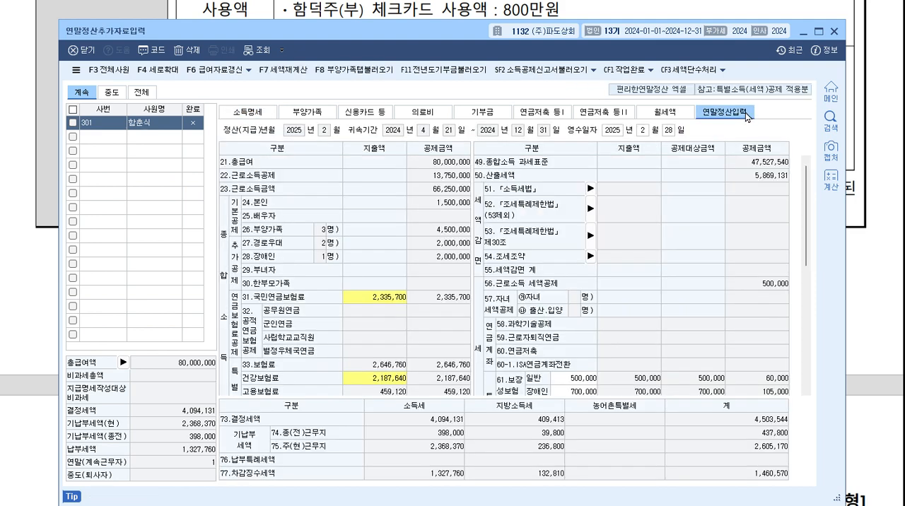
pyautogui.click(357, 71)
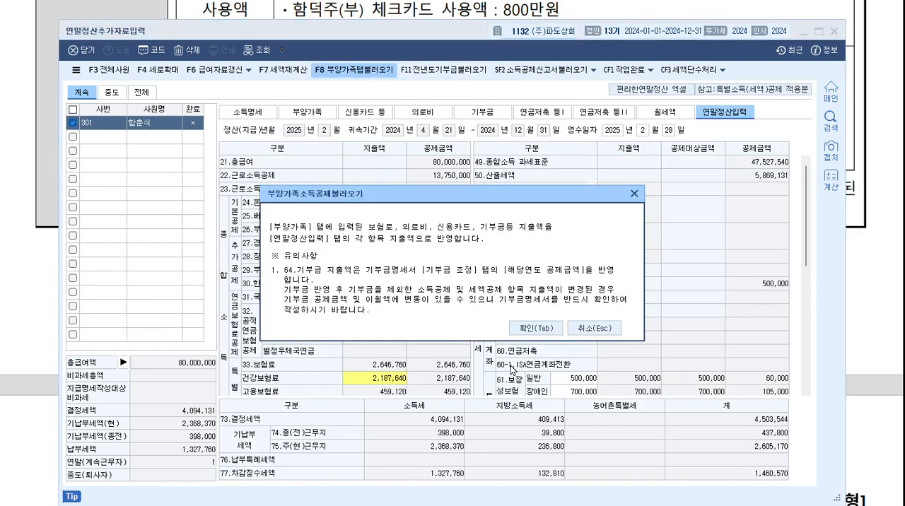
pyautogui.click(552, 328)
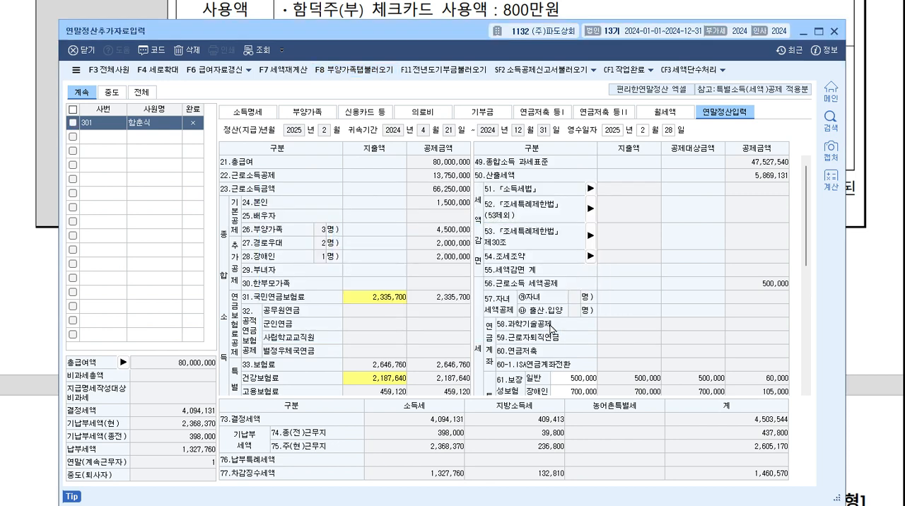
# Examine the 공제금액 of 70.월세액 in 연말정산입력 and mark it with the 15% credit rate.
pyautogui.scroll(-6, 569, 311)
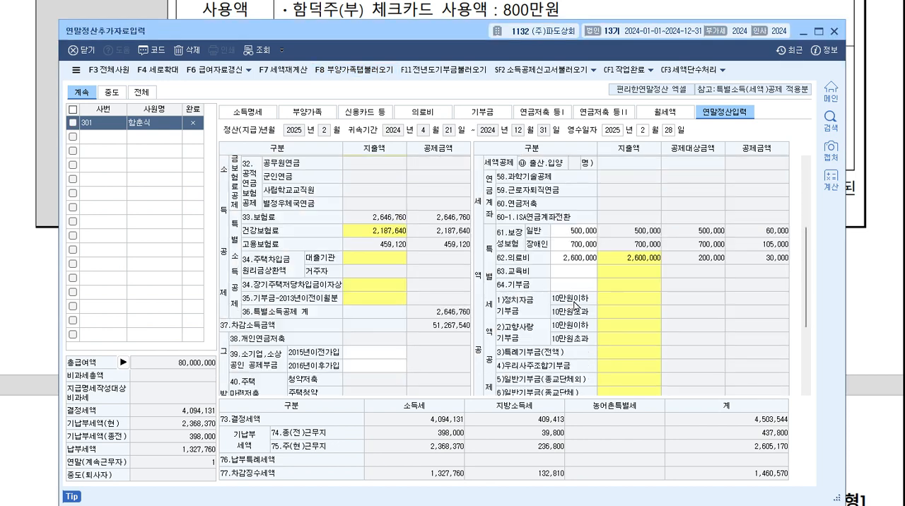
pyautogui.scroll(-5, 575, 305)
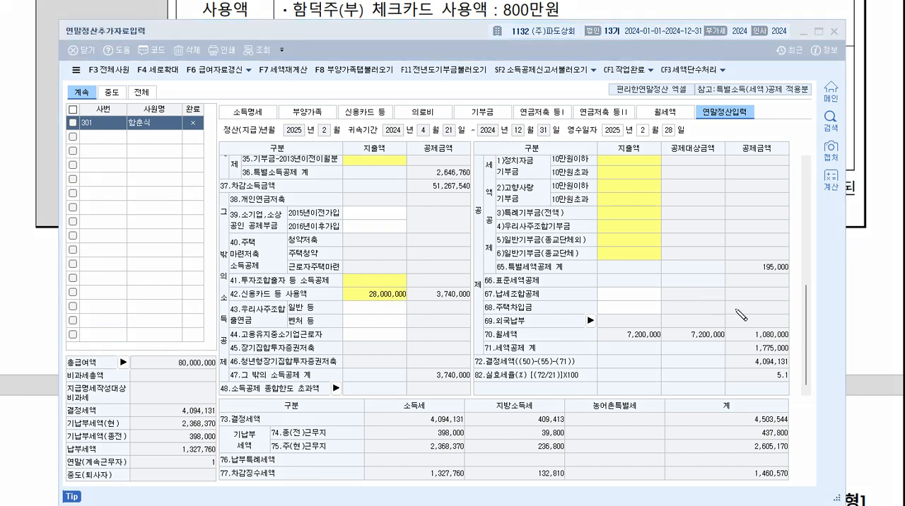
pyautogui.moveTo(710, 330); pyautogui.dragTo(759, 325)
pyautogui.moveTo(787, 329)
pyautogui.mouseDown()
pyautogui.moveTo(784, 345)
pyautogui.moveTo(789, 333)
pyautogui.mouseUp()
pyautogui.moveTo(766, 288)
pyautogui.mouseDown()
pyautogui.moveTo(776, 298)
pyautogui.moveTo(799, 290)
pyautogui.moveTo(810, 312)
pyautogui.mouseUp()
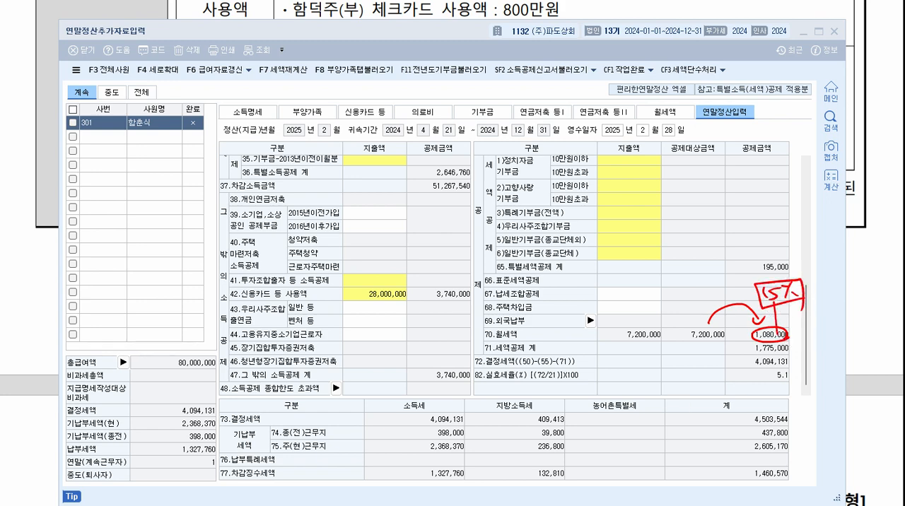
# Open the 월세액 section and mark the 총급여액 8천만원 이하 eligibility condition against the employee.
pyautogui.click(664, 111)
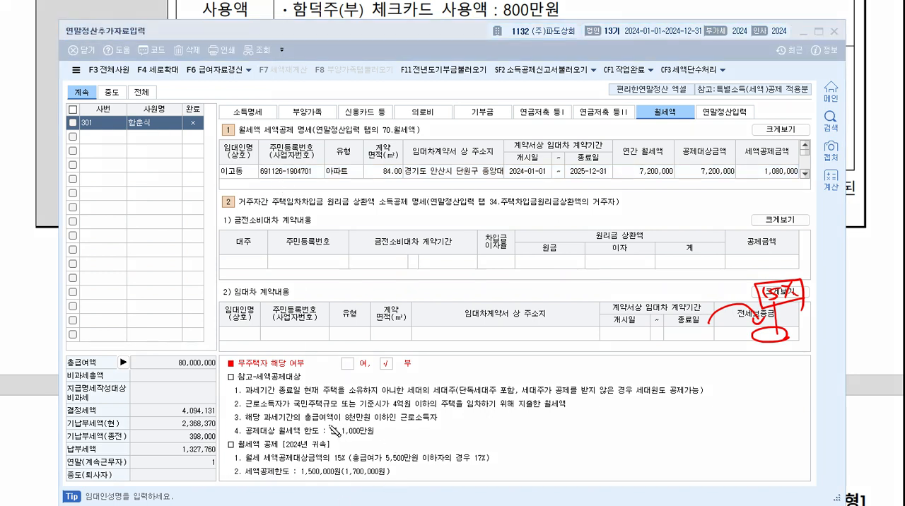
pyautogui.moveTo(298, 427); pyautogui.dragTo(457, 422)
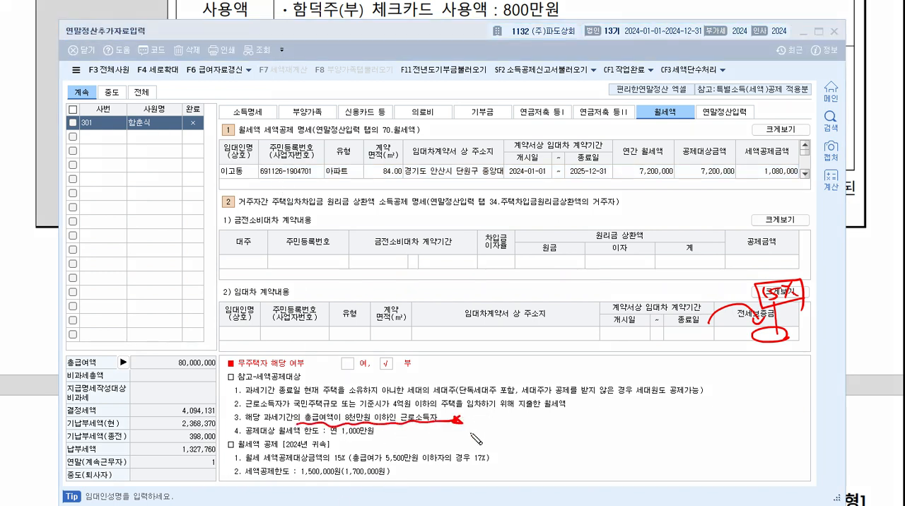
pyautogui.moveTo(152, 136); pyautogui.dragTo(161, 107)
pyautogui.moveTo(139, 134); pyautogui.dragTo(145, 133)
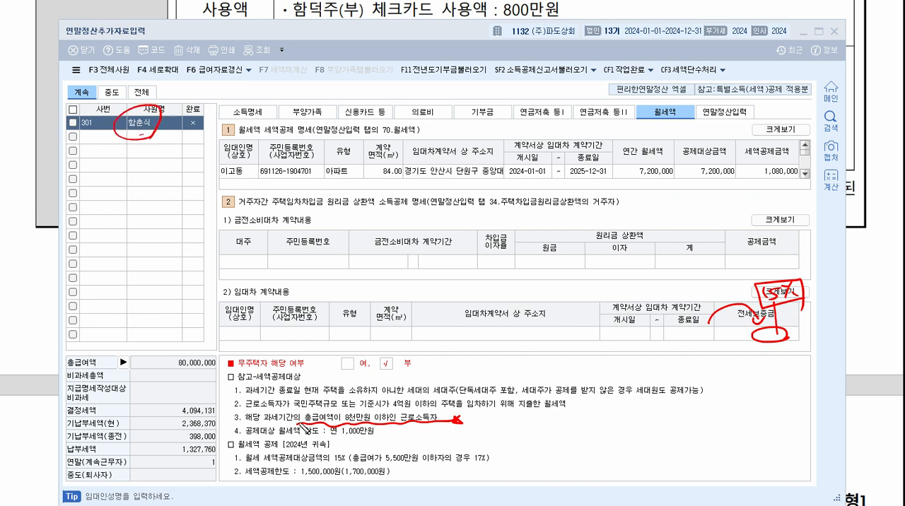
pyautogui.moveTo(304, 425)
pyautogui.mouseDown()
pyautogui.moveTo(173, 240)
pyautogui.moveTo(145, 157)
pyautogui.moveTo(161, 144)
pyautogui.mouseUp()
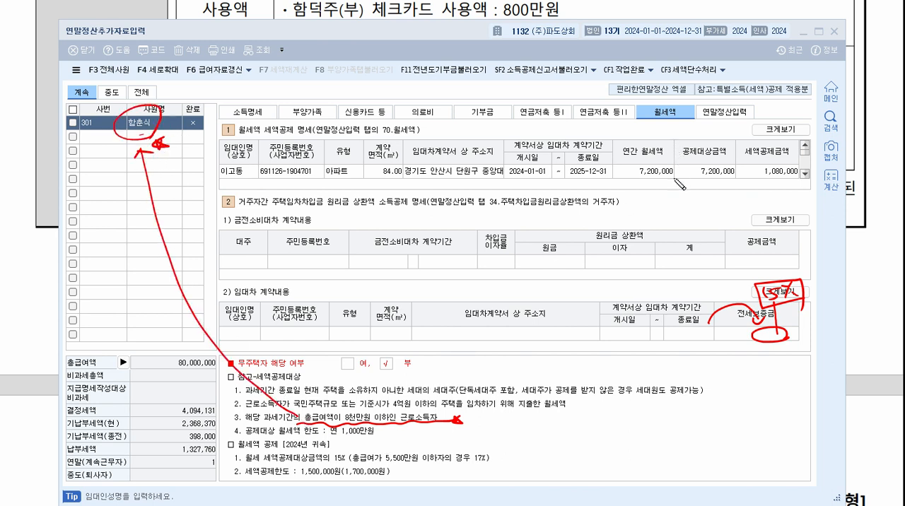
# Compare the 월세액 공제대상금액 and 세액공제금액 with the 15% and 17% rate rules, and clear the markings.
pyautogui.moveTo(720, 180)
pyautogui.mouseDown()
pyautogui.moveTo(776, 186)
pyautogui.moveTo(768, 180)
pyautogui.mouseUp()
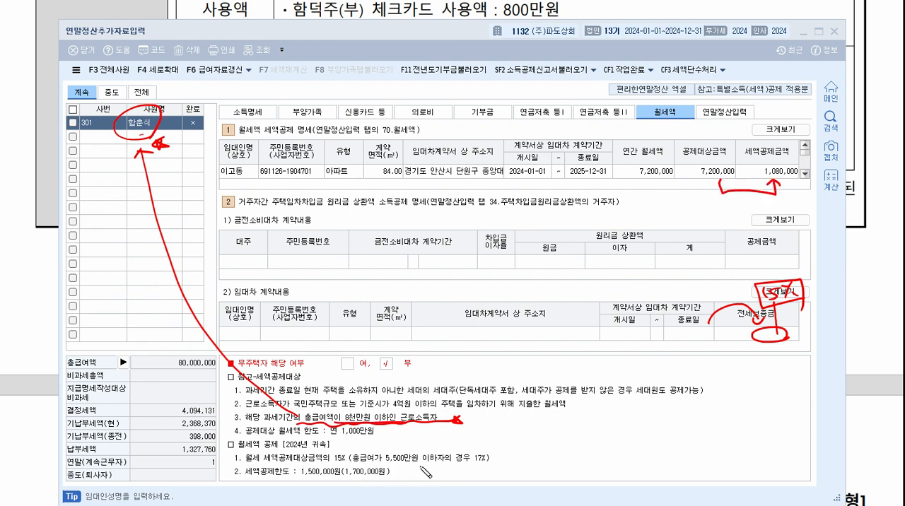
pyautogui.moveTo(352, 465); pyautogui.dragTo(484, 461)
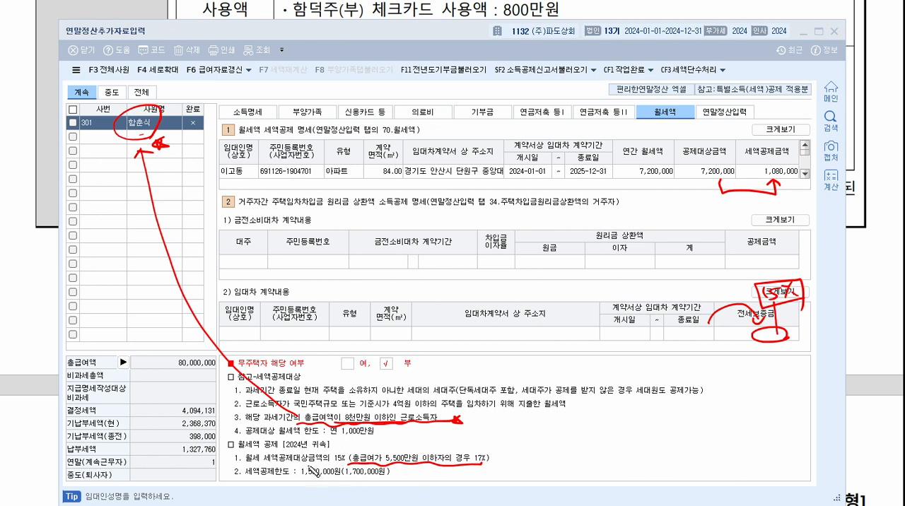
pyautogui.moveTo(237, 468)
pyautogui.mouseDown()
pyautogui.moveTo(358, 467)
pyautogui.moveTo(349, 466)
pyautogui.mouseUp()
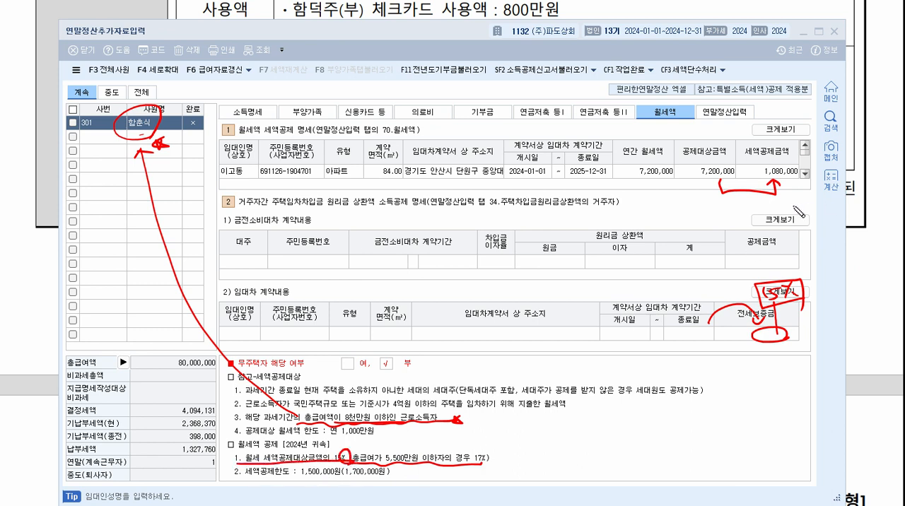
pyautogui.moveTo(756, 188)
pyautogui.mouseDown()
pyautogui.moveTo(795, 155)
pyautogui.moveTo(806, 191)
pyautogui.mouseUp()
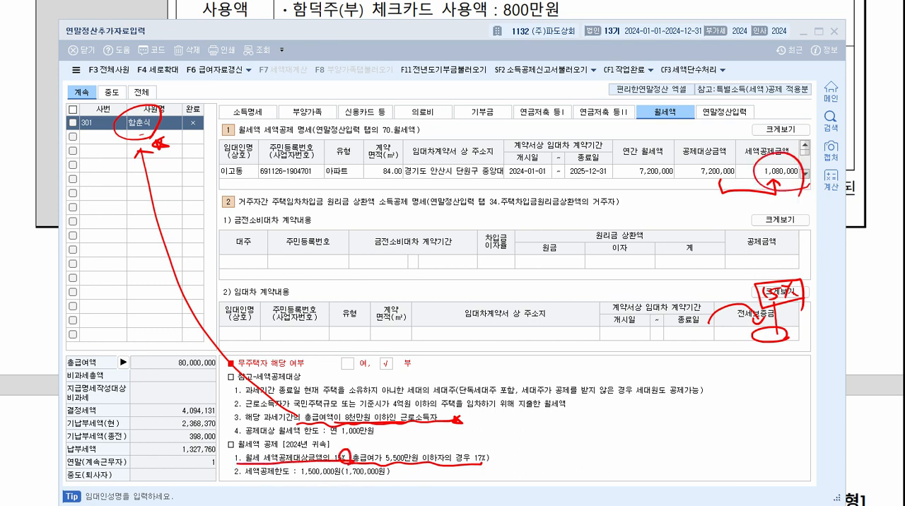
pyautogui.press('Escape')
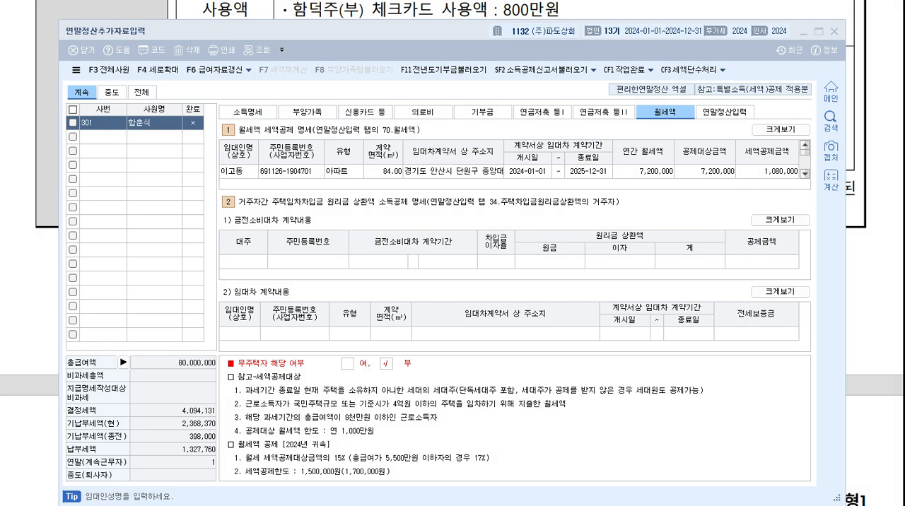
# Return to 연말정산입력, mark the 소득세 amounts of 73.결정세액 and 77.차감징수세액, and clear the markings.
pyautogui.click(743, 113)
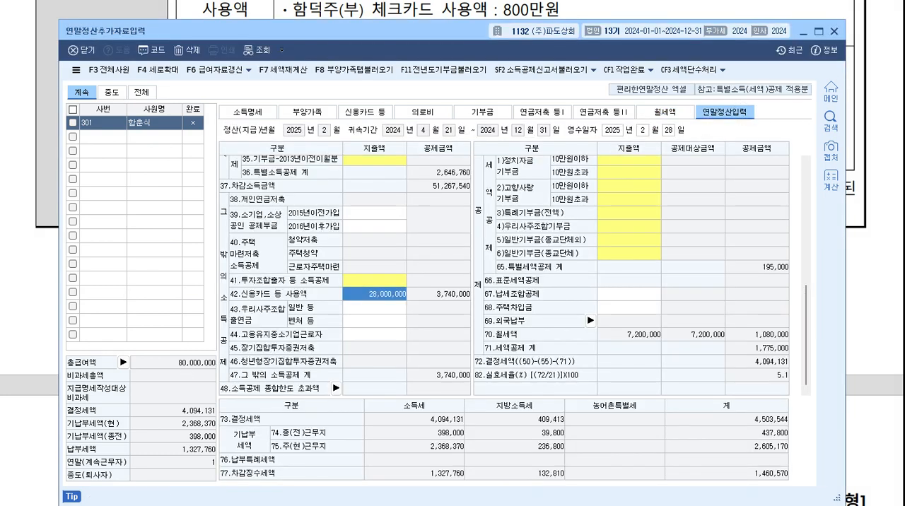
pyautogui.hotkey('ctrl', '2')
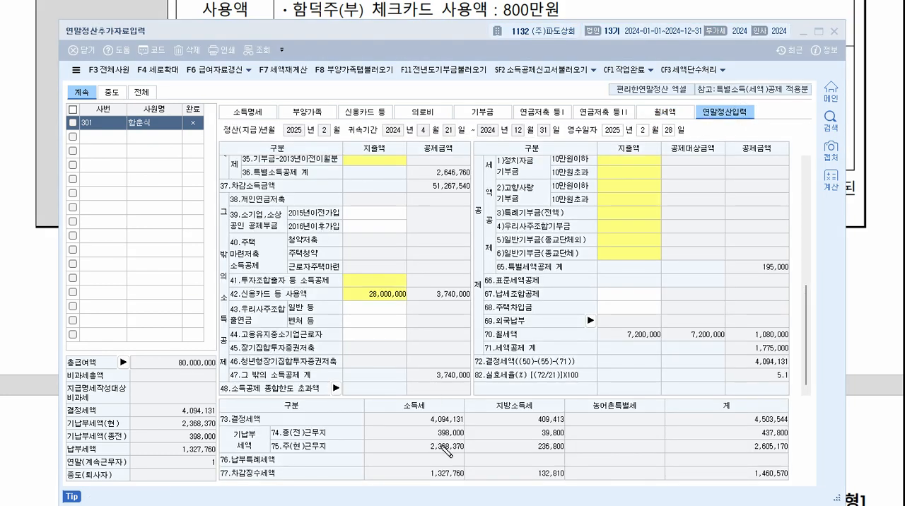
pyautogui.moveTo(417, 416)
pyautogui.mouseDown()
pyautogui.moveTo(407, 420)
pyautogui.moveTo(478, 425)
pyautogui.mouseUp()
pyautogui.moveTo(464, 473); pyautogui.dragTo(453, 498)
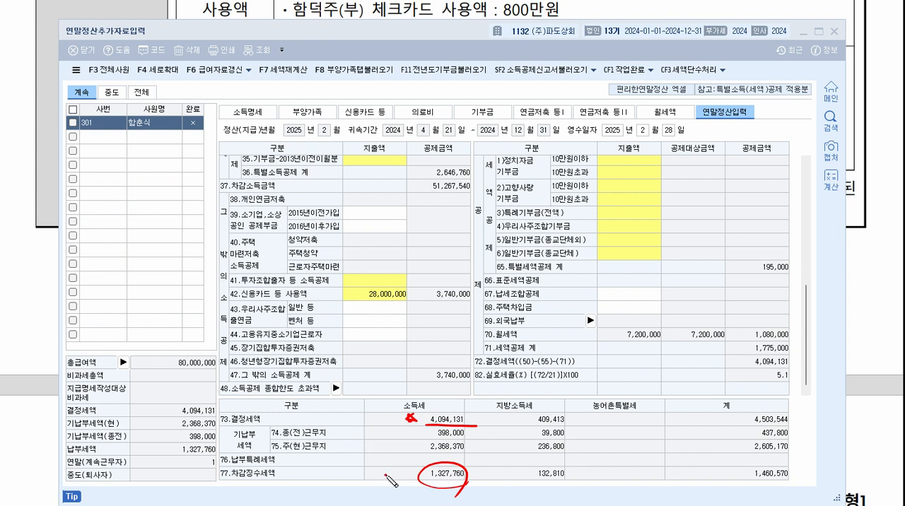
pyautogui.moveTo(385, 473); pyautogui.dragTo(402, 462)
pyautogui.moveTo(473, 469)
pyautogui.mouseDown()
pyautogui.moveTo(479, 481)
pyautogui.moveTo(487, 465)
pyautogui.mouseUp()
pyautogui.press('Escape')
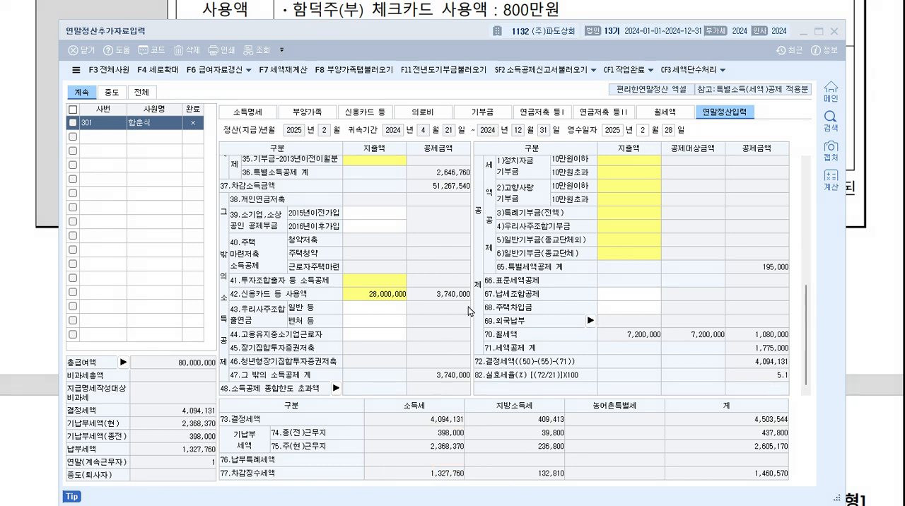
# Open the calculation detail for 42.신용카드 등 사용액, examine how the deduction is derived, and close it.
pyautogui.click(400, 298)
pyautogui.doubleClick(400, 298)
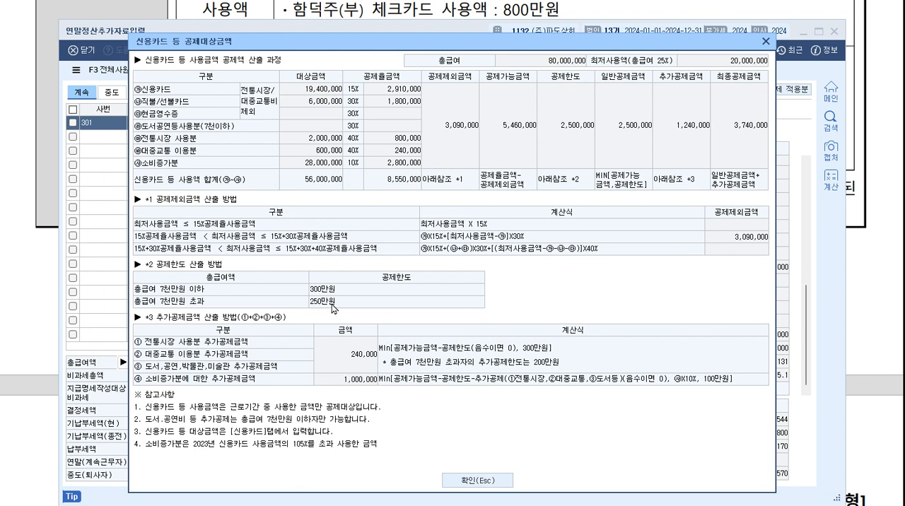
pyautogui.click(495, 482)
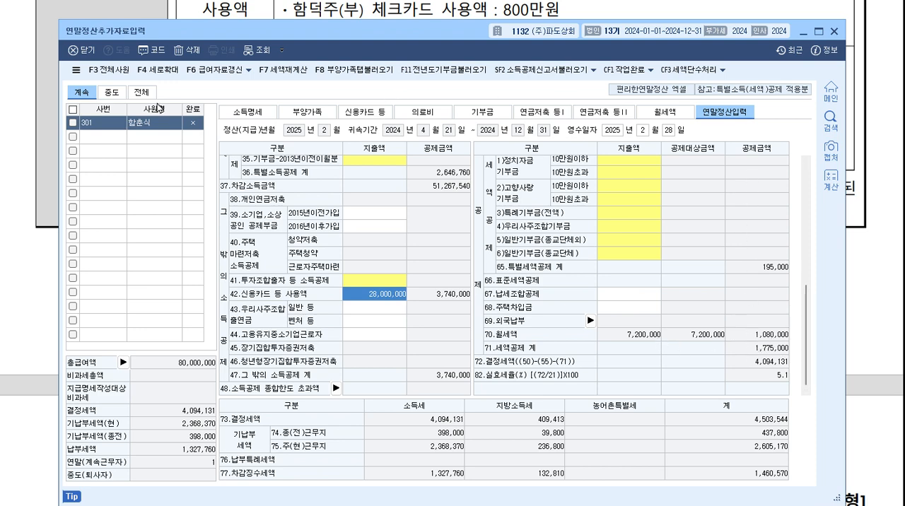
# Set the previous workplace's 급여 in 소득명세 back to 12,200,000.
pyautogui.click(224, 112)
pyautogui.click(748, 211)
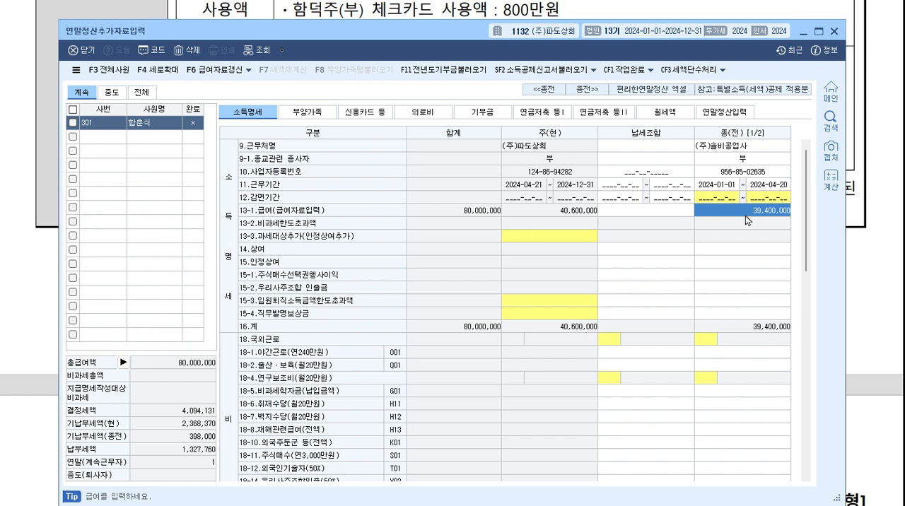
pyautogui.write('12')
pyautogui.press('Return')
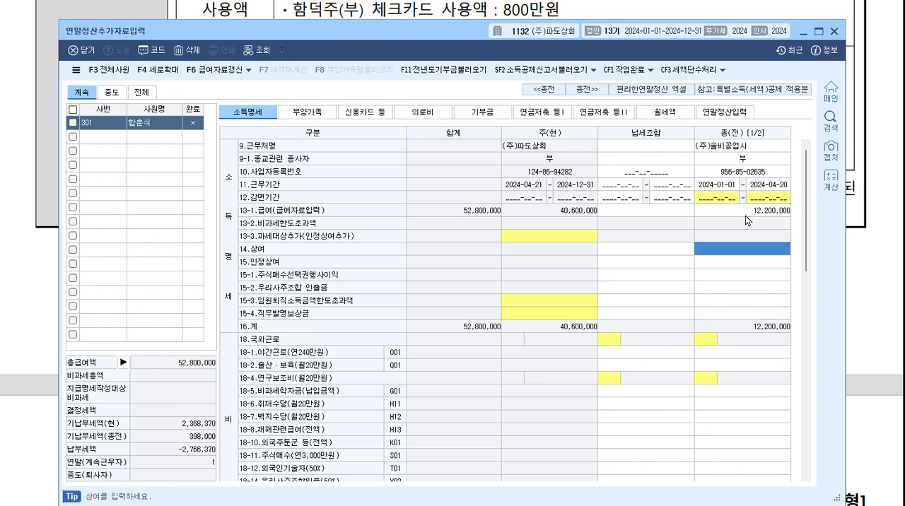
pyautogui.click(747, 221)
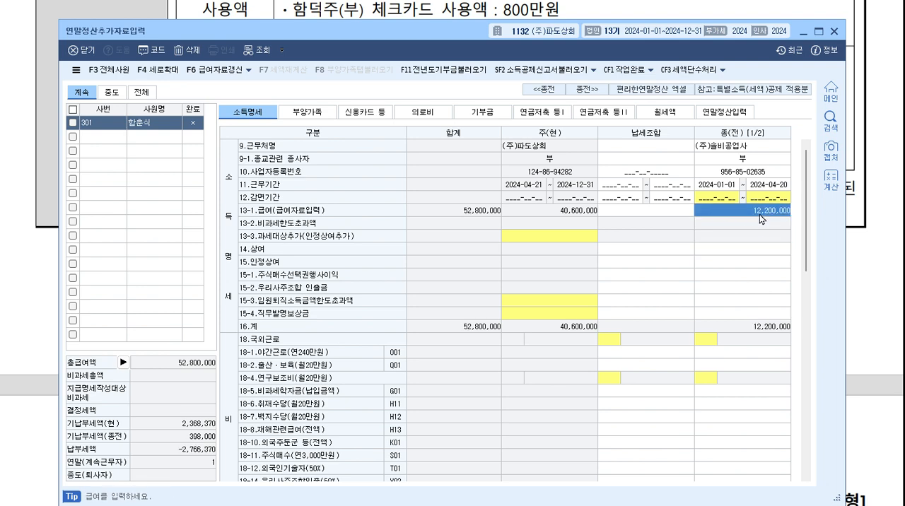
# Reload the 부양가족 tab amounts into 연말정산입력 and check the 월세액 credit and 세액공제 계.
pyautogui.click(726, 111)
pyautogui.click(363, 70)
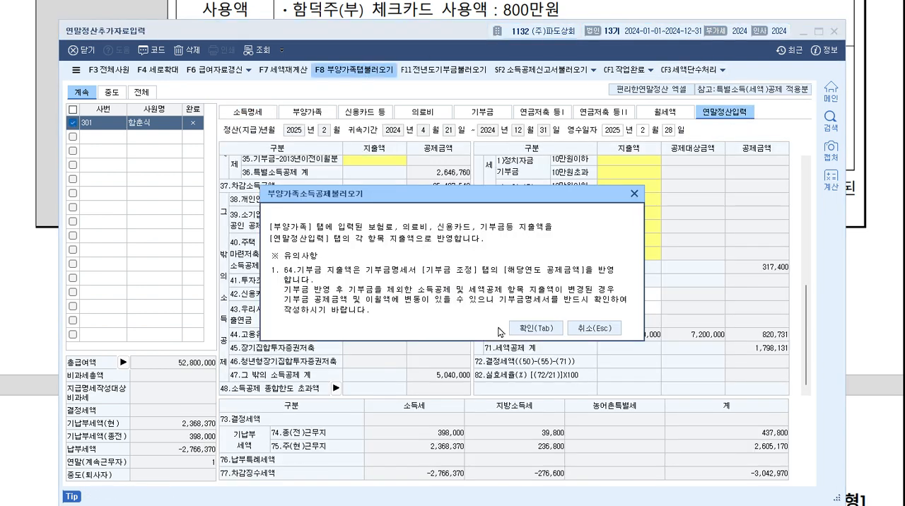
pyautogui.click(542, 332)
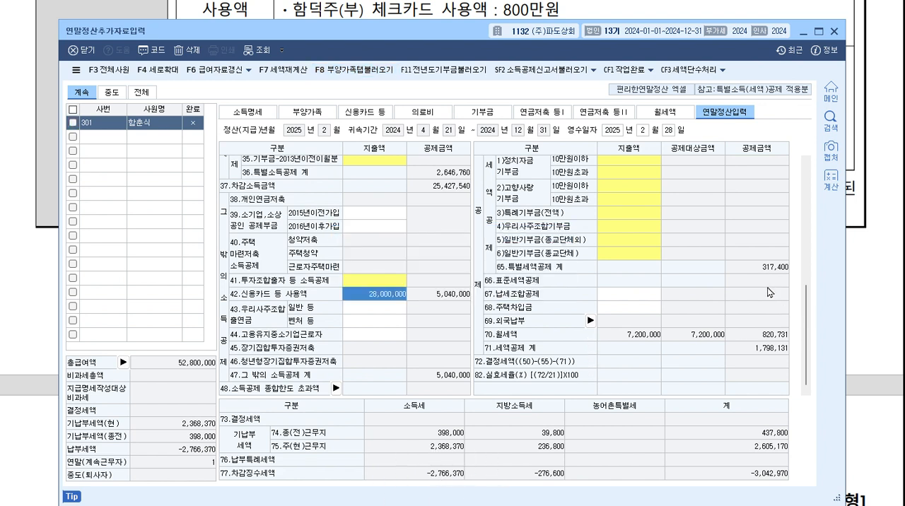
pyautogui.click(630, 307)
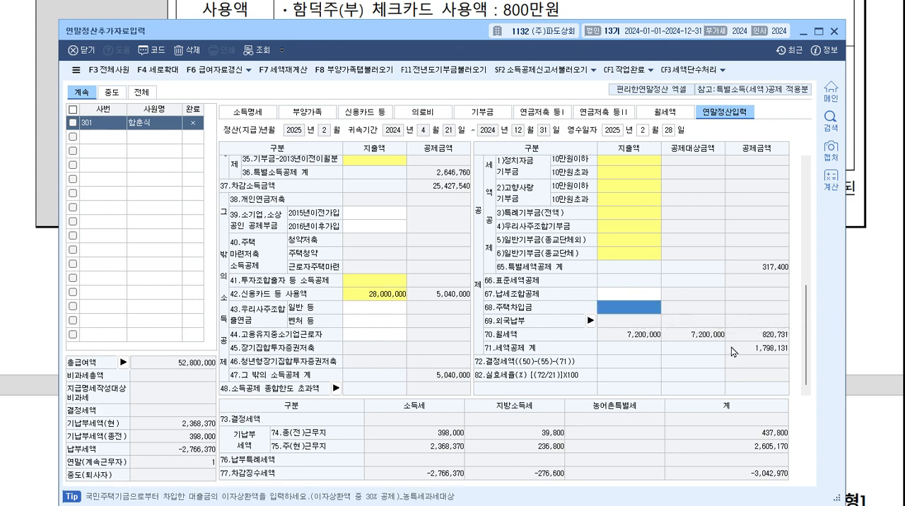